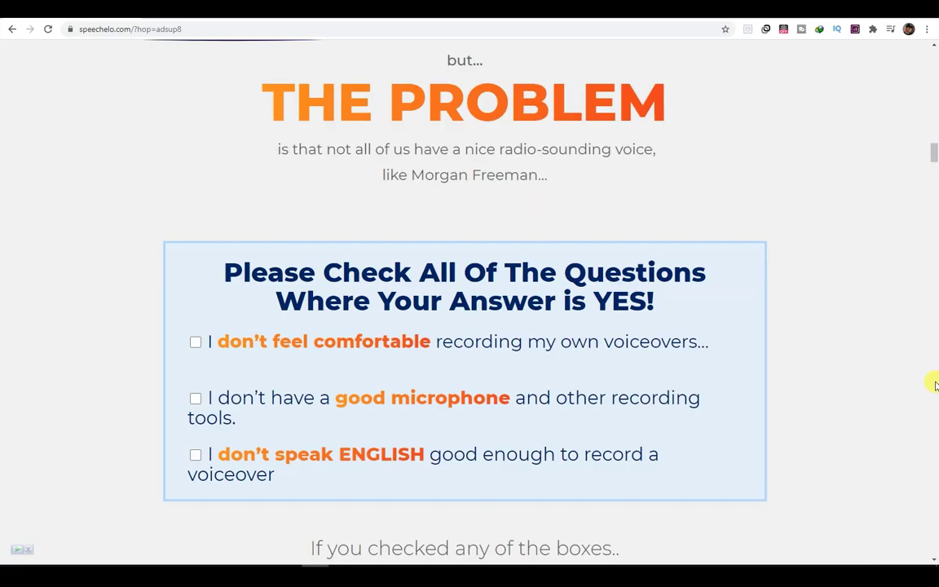
Scroll the Speechelo sales page down to the '10 minute long Voiceover' sample video
scroll(931, 383, down, 4)
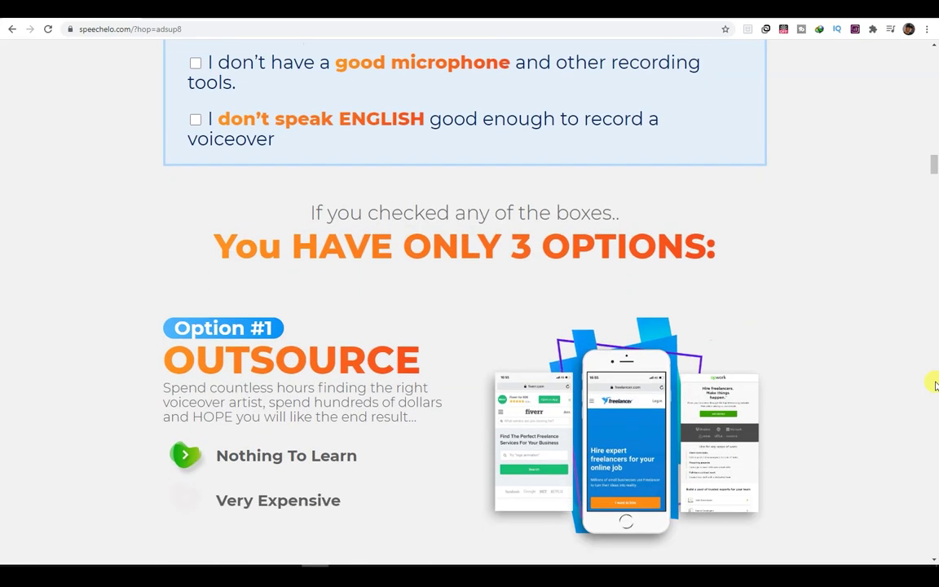
scroll(931, 383, down, 1)
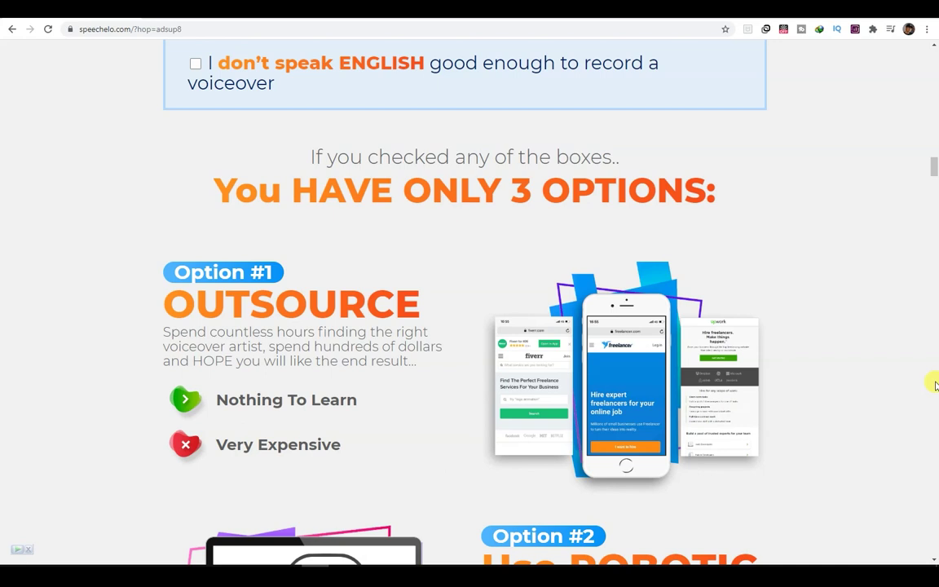
scroll(931, 383, down, 3)
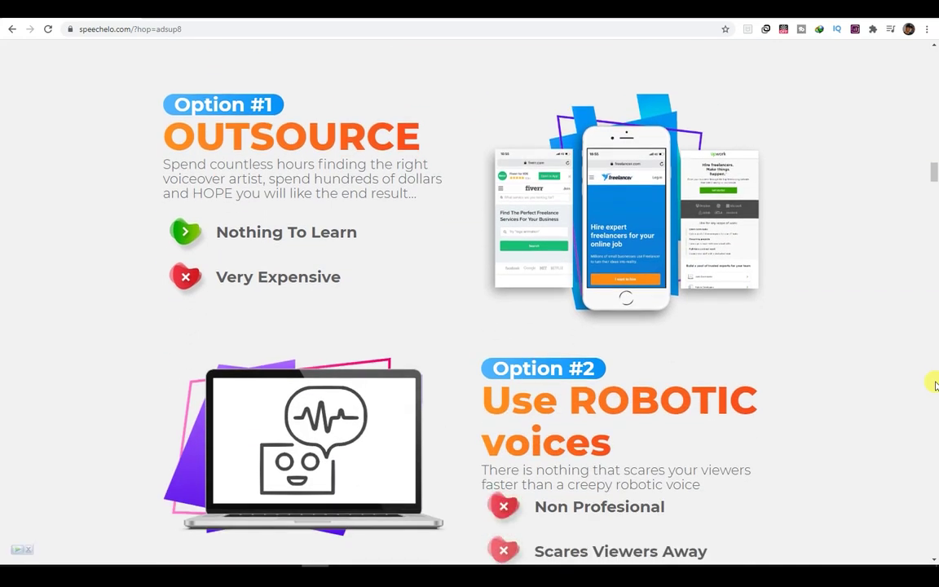
scroll(931, 383, down, 1)
scroll(931, 383, down, 6)
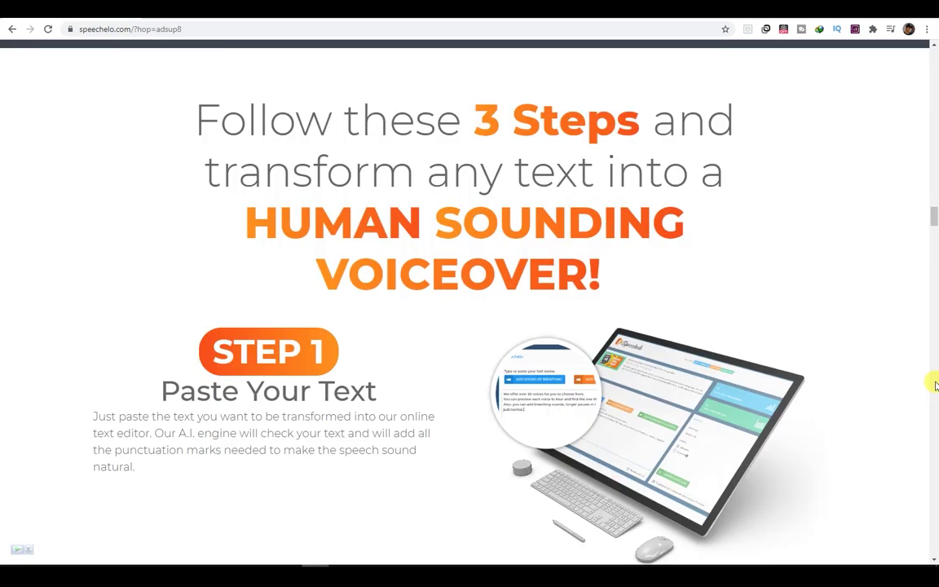
scroll(932, 383, down, 8)
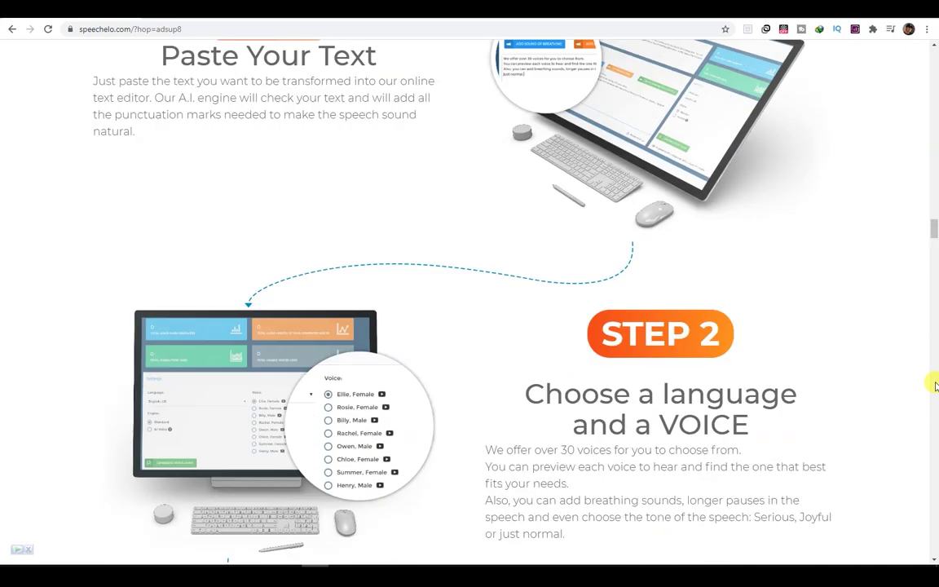
scroll(934, 384, down, 5)
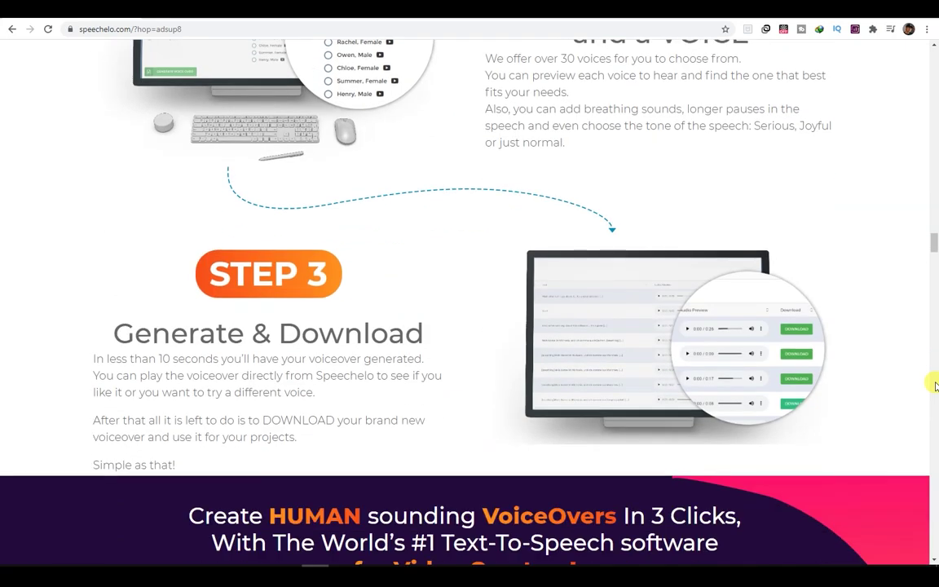
scroll(934, 385, down, 8)
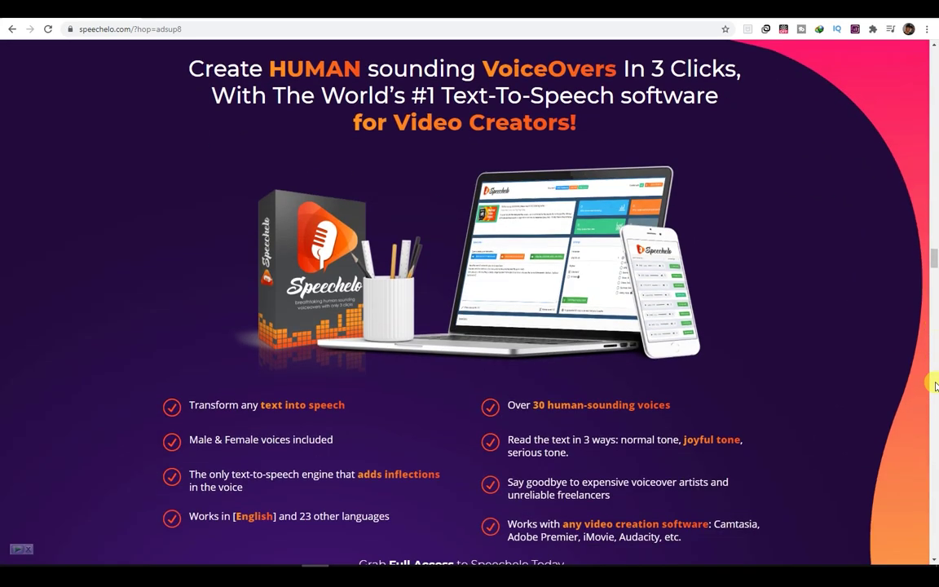
scroll(933, 385, down, 20)
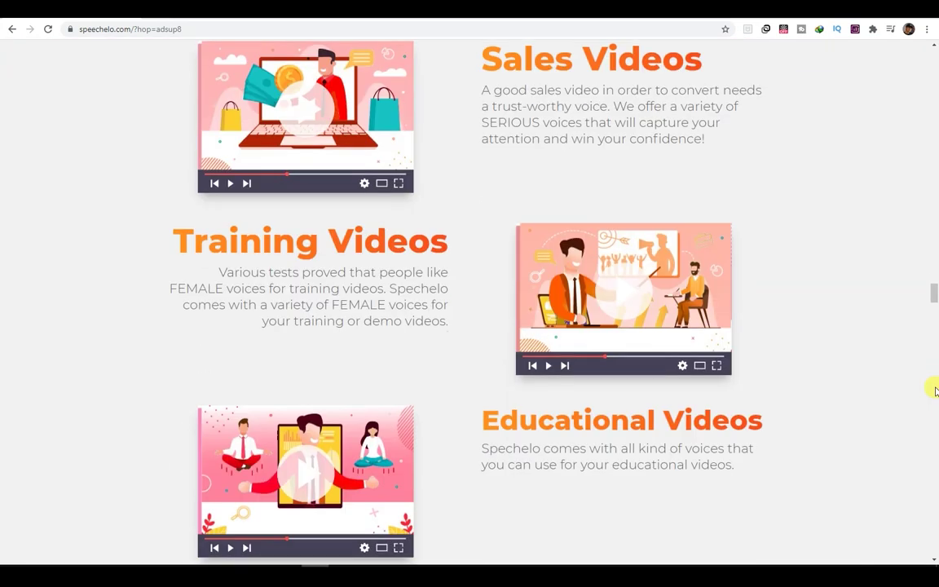
scroll(934, 391, down, 1)
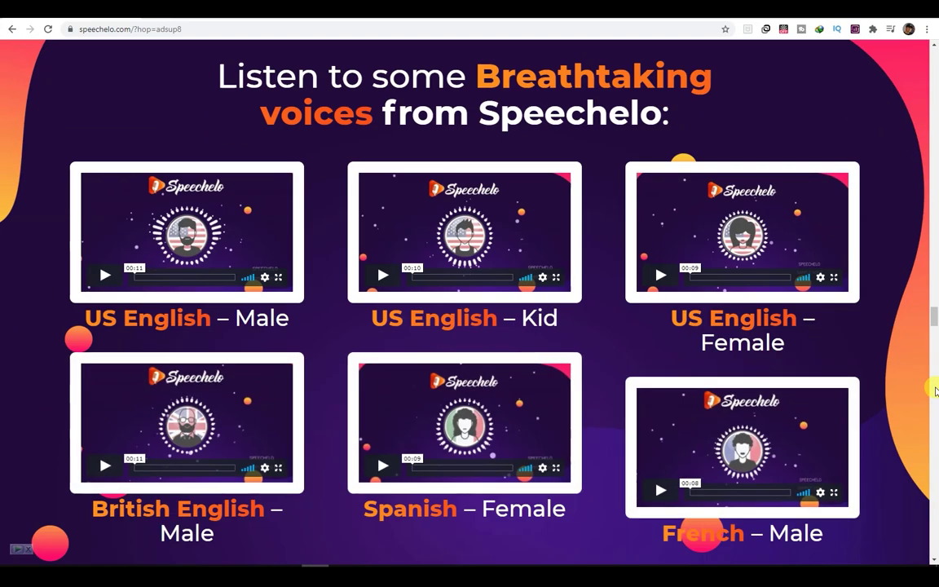
scroll(934, 390, down, 10)
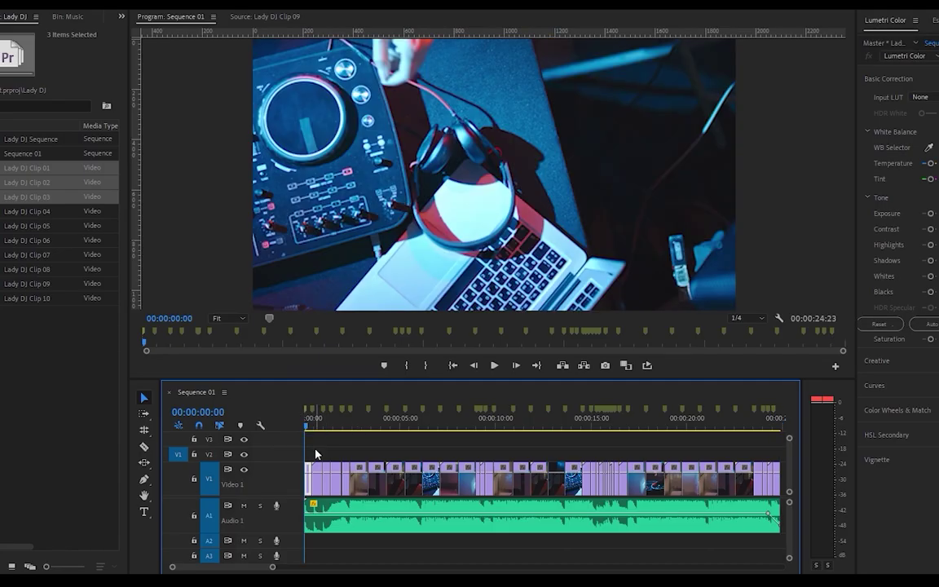
Play Sequence 01 and jump the playhead to the edit at 00:00:05:00
click(496, 367)
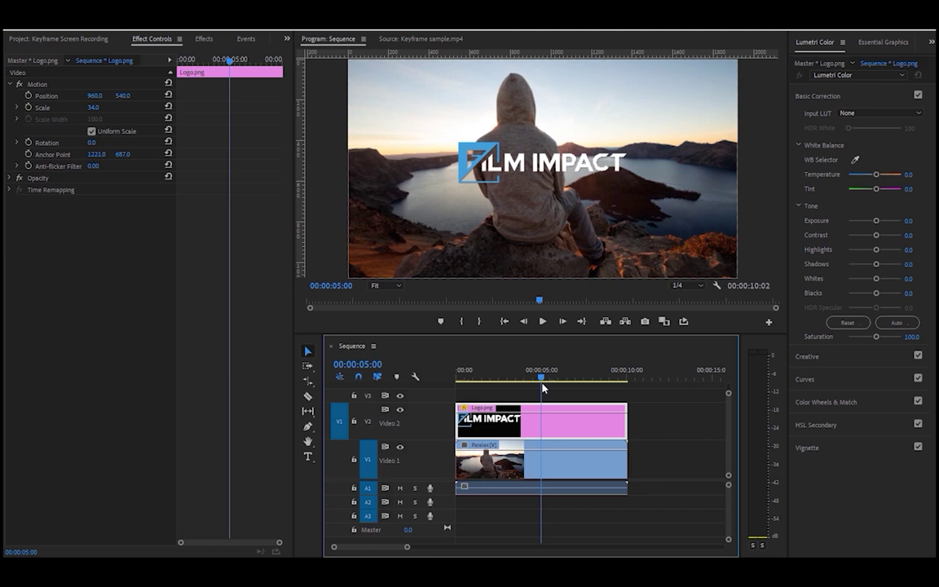
key(Down)
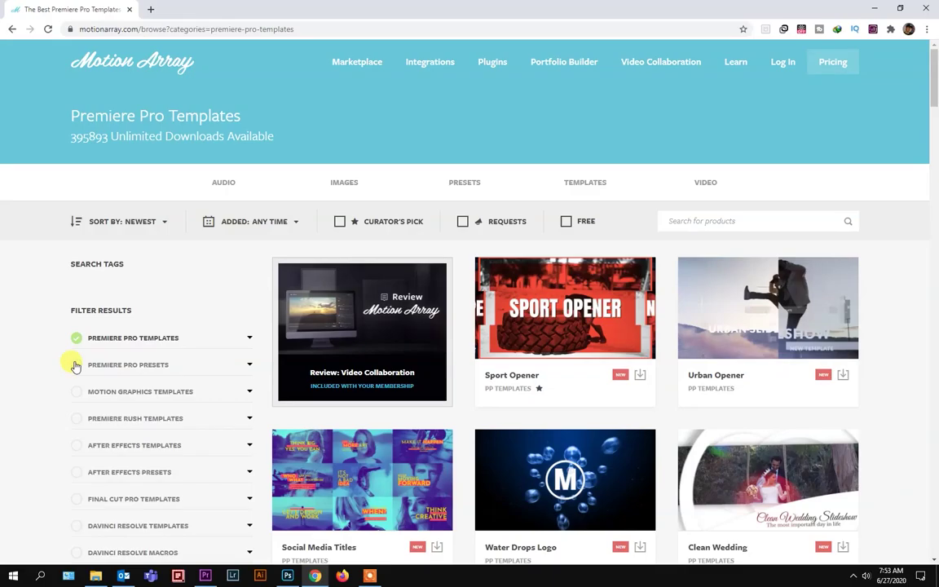
Expand the Premiere Pro Templates and Premiere Pro Presets filters and browse the results
click(76, 363)
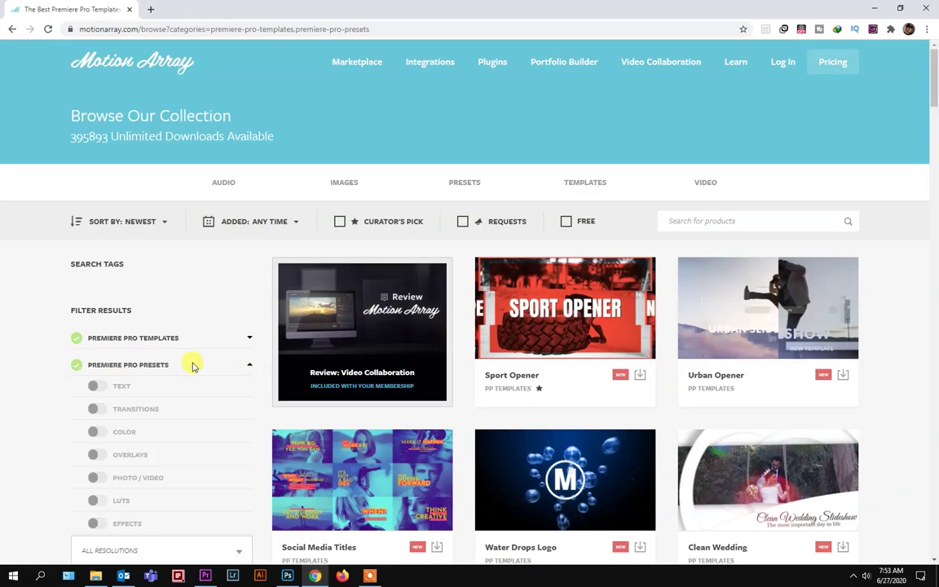
click(248, 336)
scroll(914, 351, down, 2)
scroll(913, 348, down, 10)
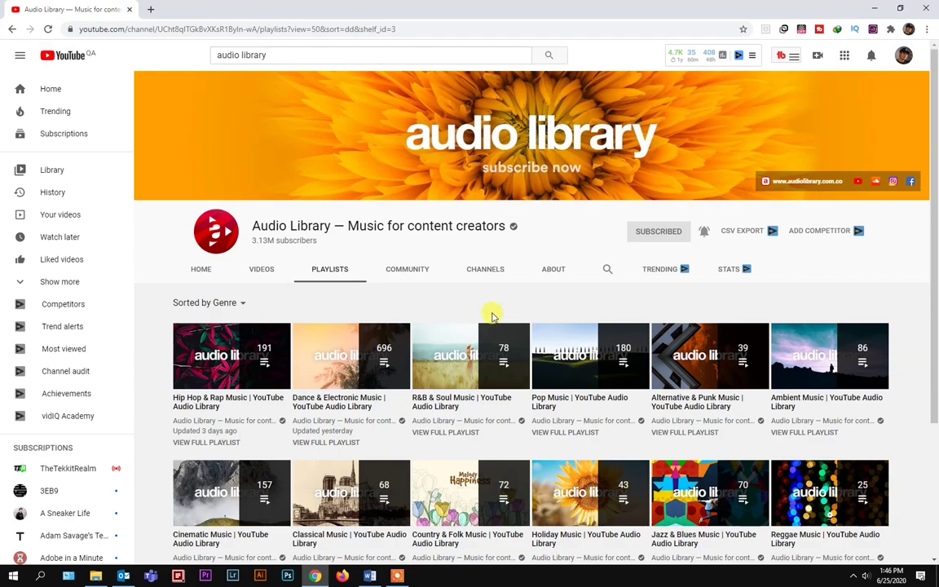
Show the Audio Library channel's Videos tab and scroll down through the music uploads
click(277, 274)
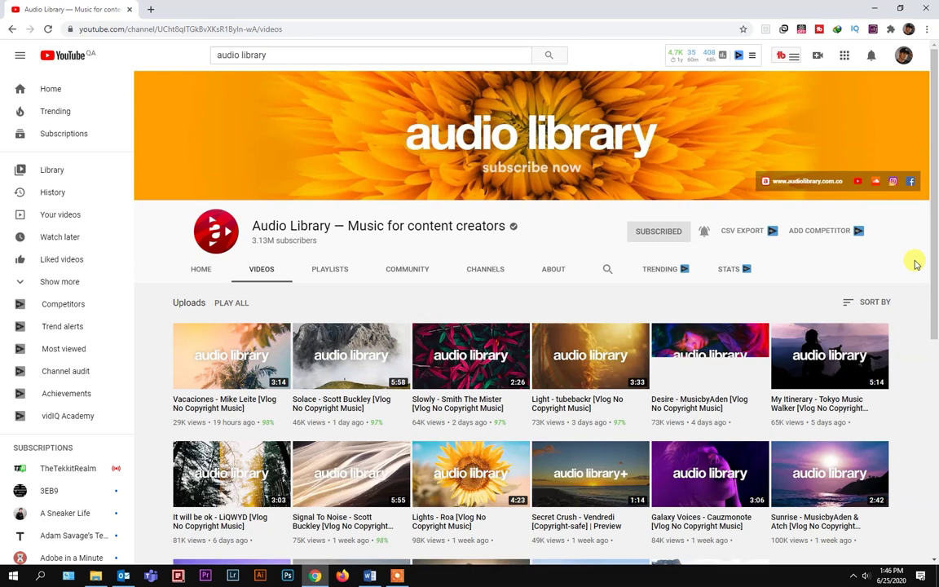
scroll(933, 272, down, 2)
scroll(933, 271, down, 3)
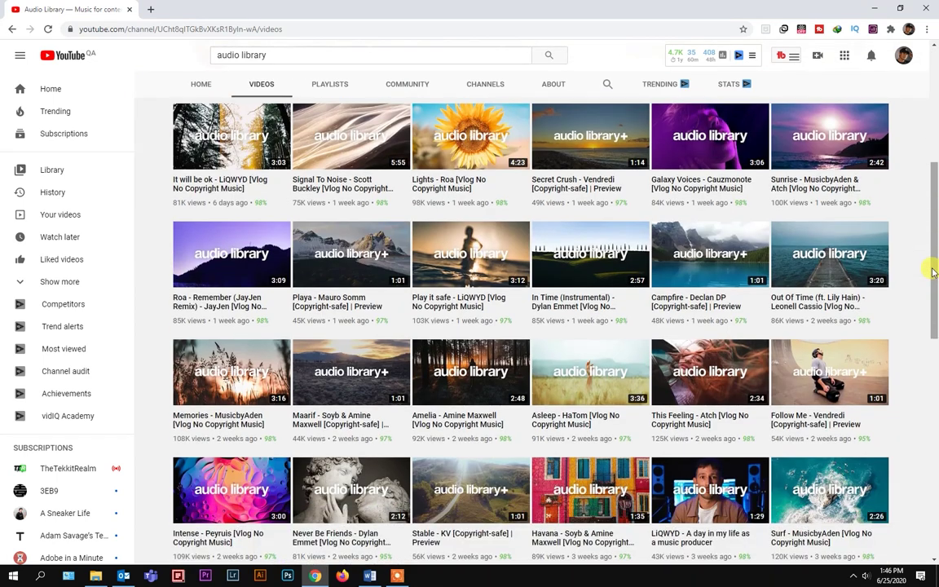
scroll(933, 271, down, 5)
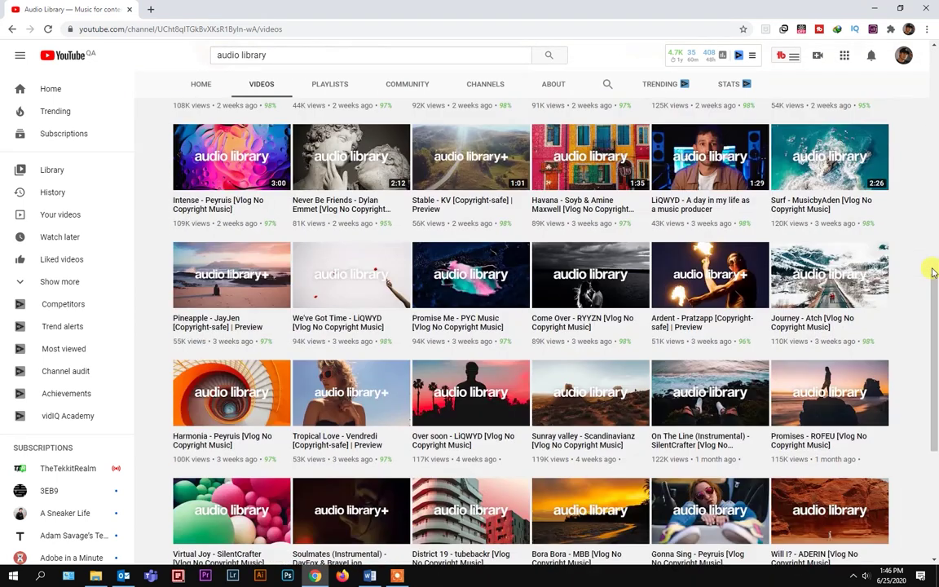
scroll(933, 271, down, 5)
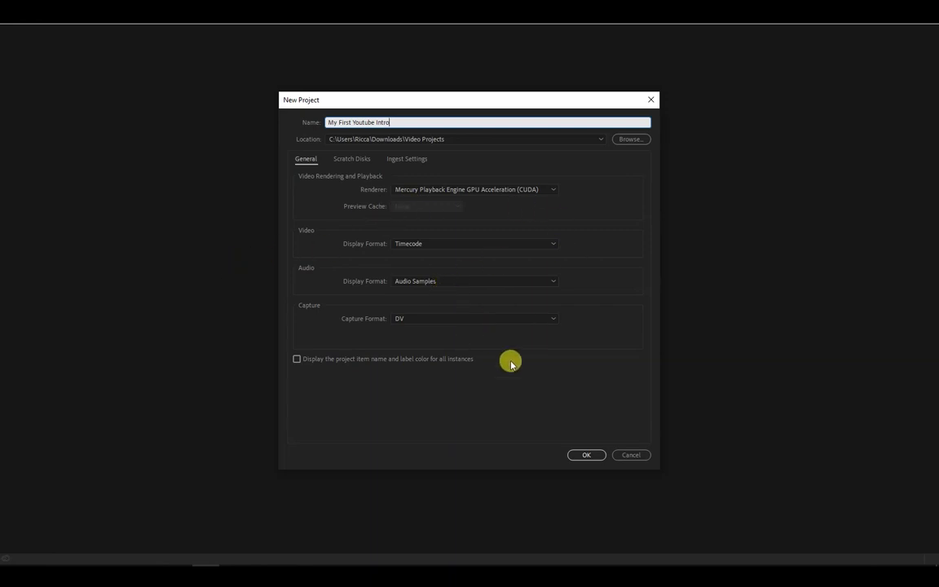
Confirm the 'My First Youtube Intro' project and make its Project panel active
click(592, 454)
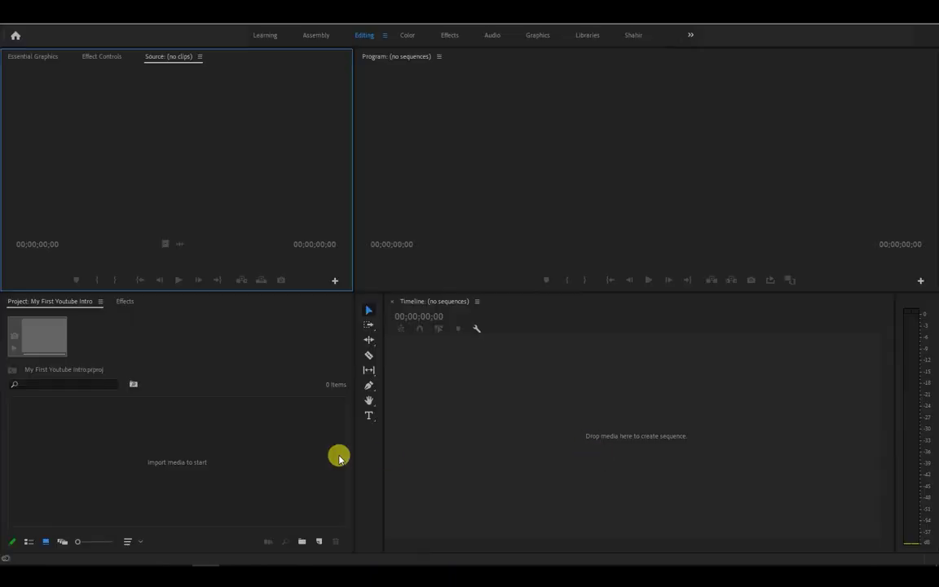
click(285, 446)
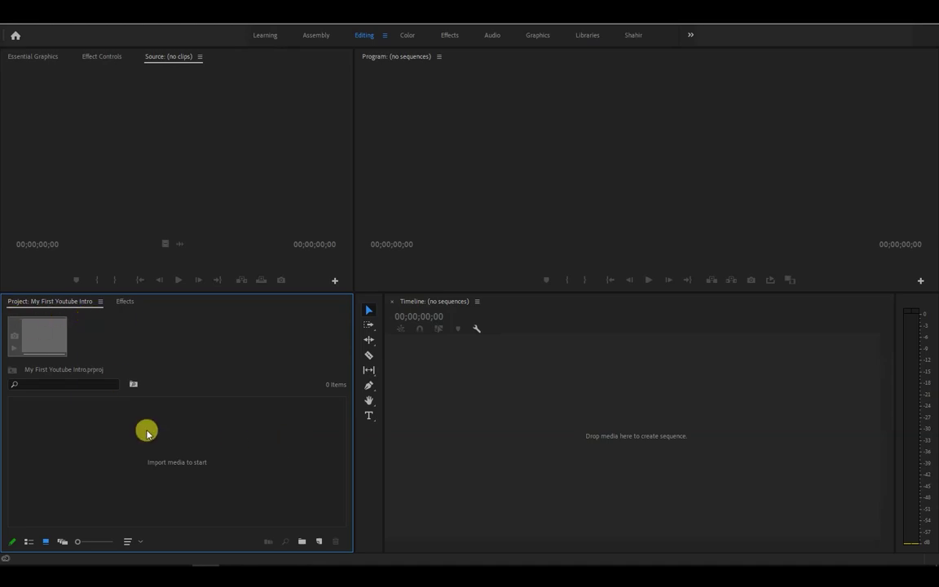
Switch to the Youtube Intro folder and look inside the Clips folder
key(alt+Tab)
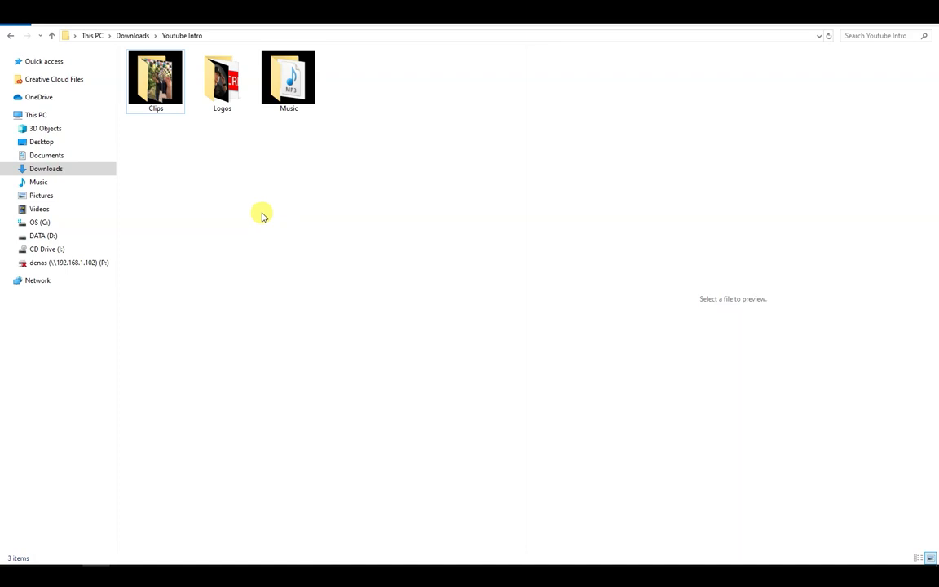
key(Return)
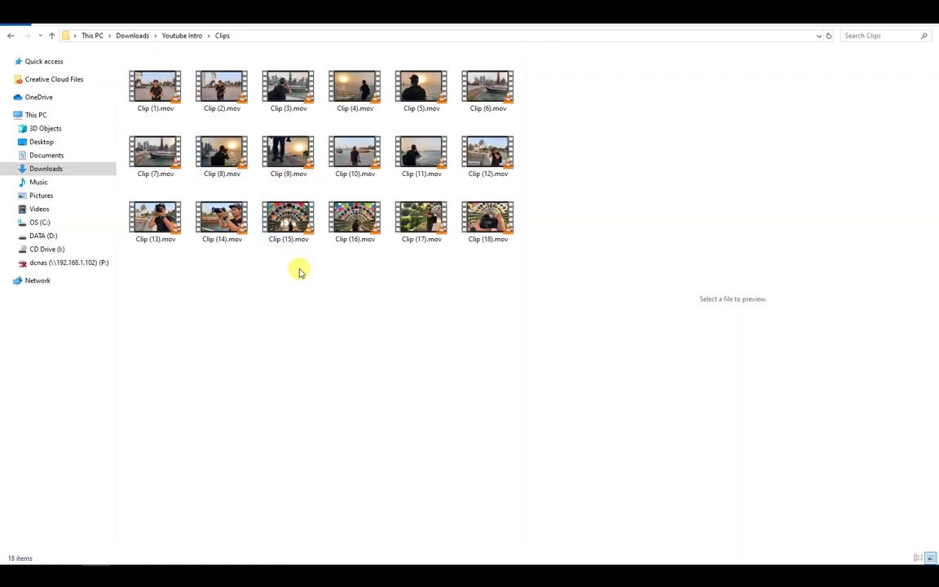
click(11, 35)
Preview the Logos images and the Upbeat Funky Groove.mp3 song, then clear the selection
double_click(214, 90)
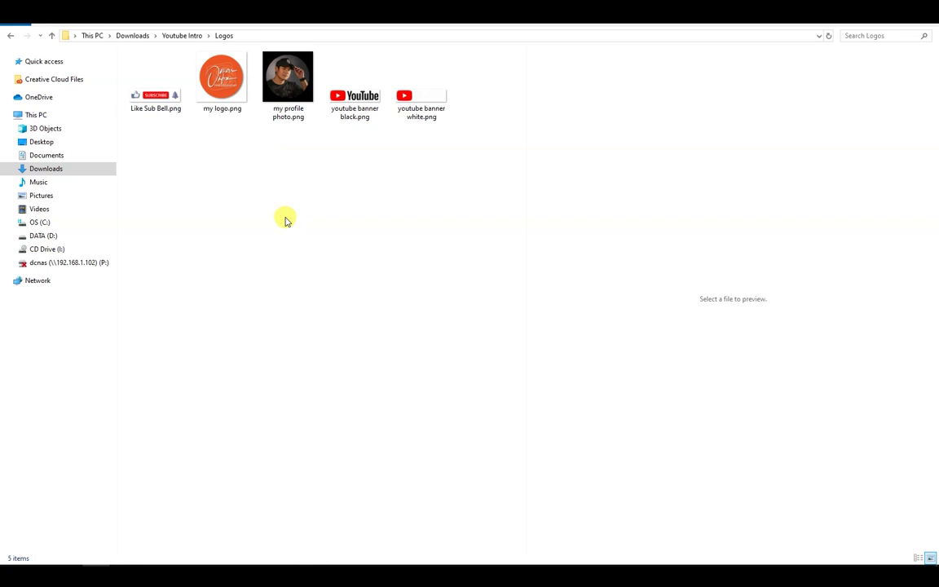
click(165, 107)
click(217, 70)
click(282, 80)
click(360, 95)
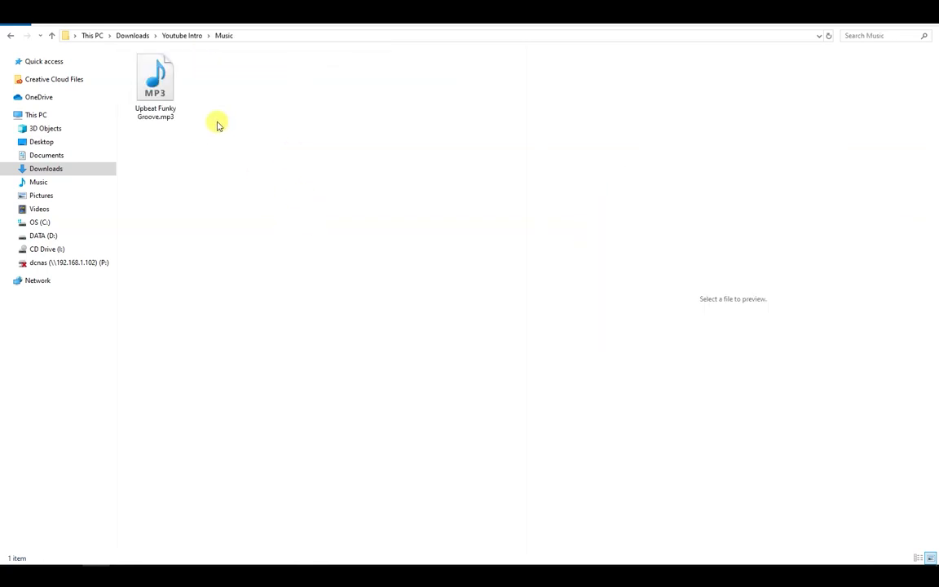
click(159, 88)
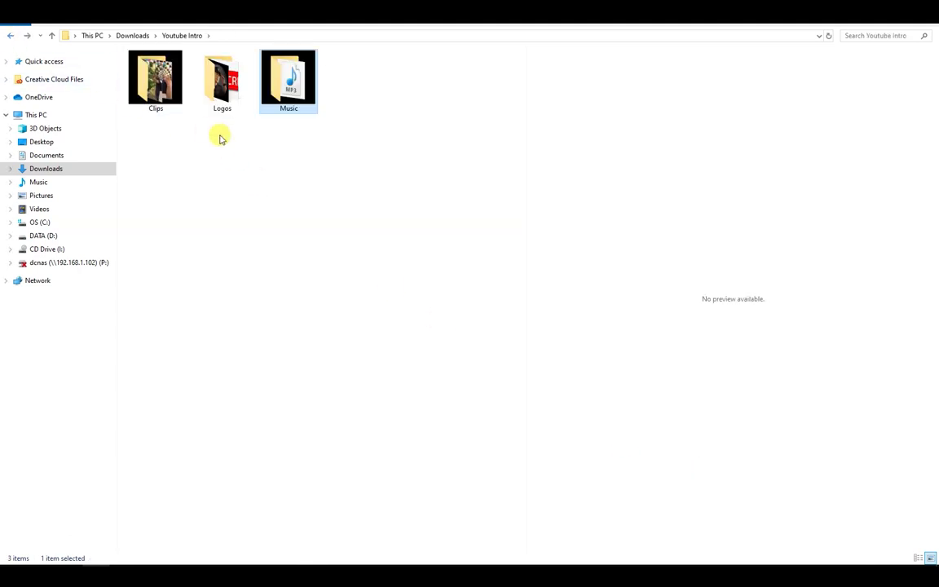
click(298, 169)
Bring the Clips, Logos and Music folders into the project and inspect the Clips bin
drag(375, 147, 75, 477)
double_click(65, 457)
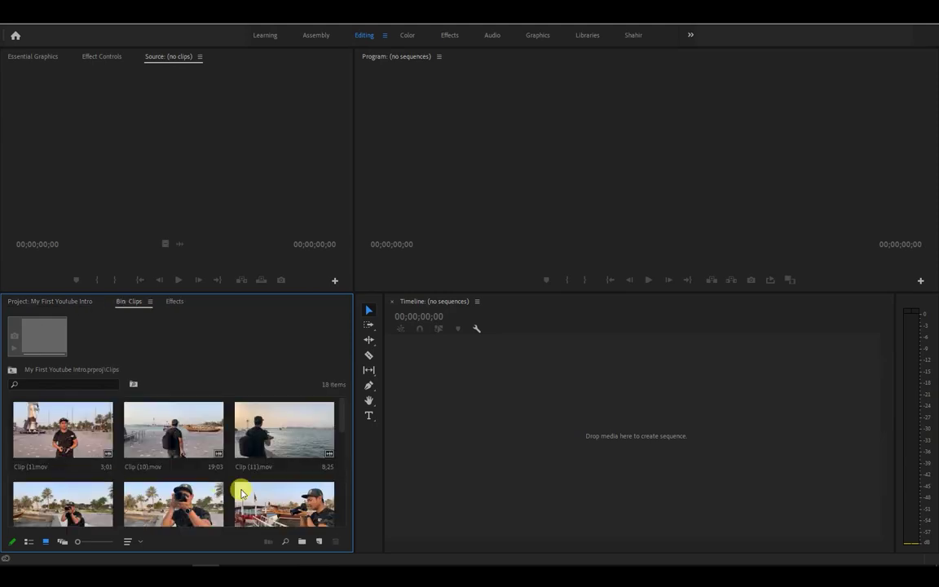
click(70, 303)
Check the Logos bin images and the Upbeat Funky Groove.mp3 song in the Music bin
double_click(163, 434)
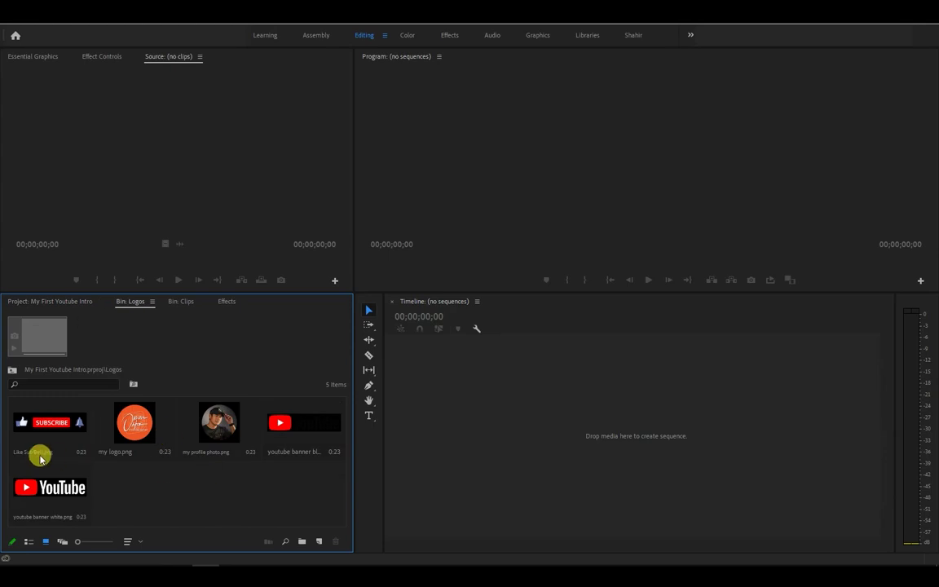
click(121, 430)
click(218, 422)
click(80, 471)
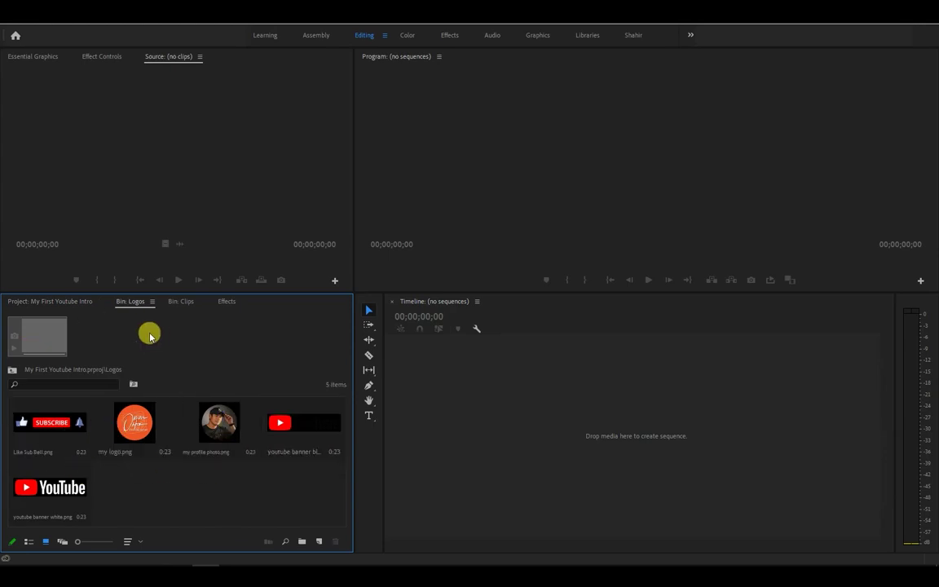
click(91, 305)
double_click(273, 429)
click(79, 421)
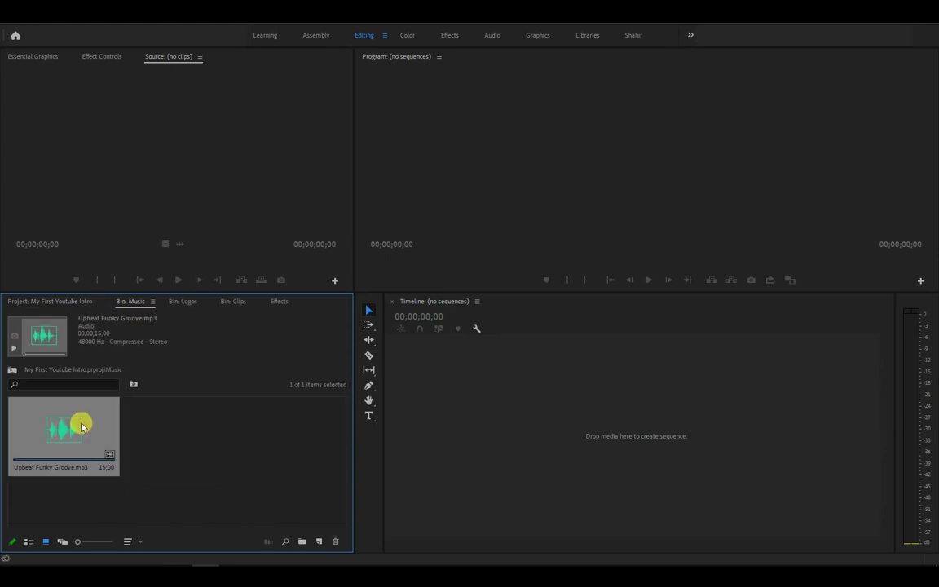
click(206, 433)
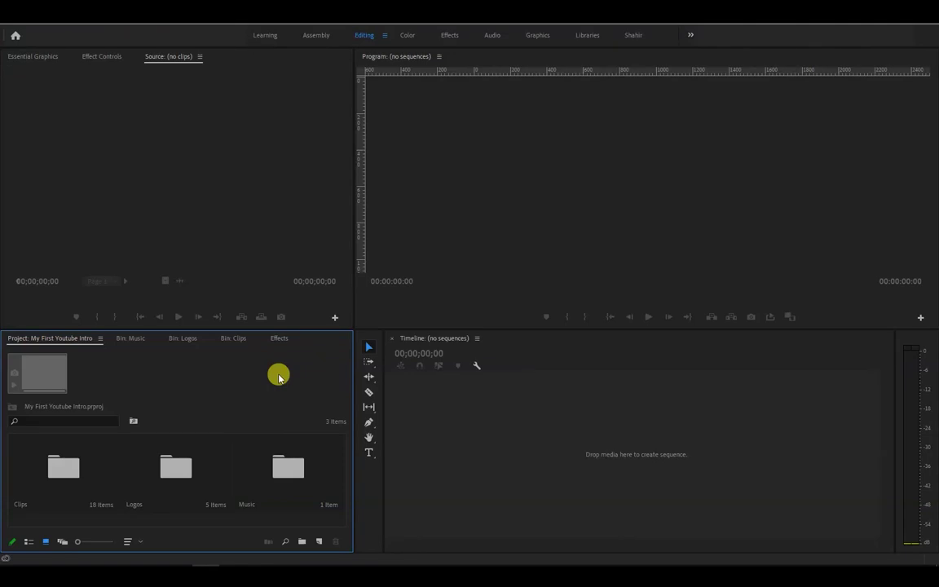
Create the YT Intro sequence from the AVCHD 1080p25 preset (1920x1080, 25 fps)
click(4, 23)
mouse_move(68, 35)
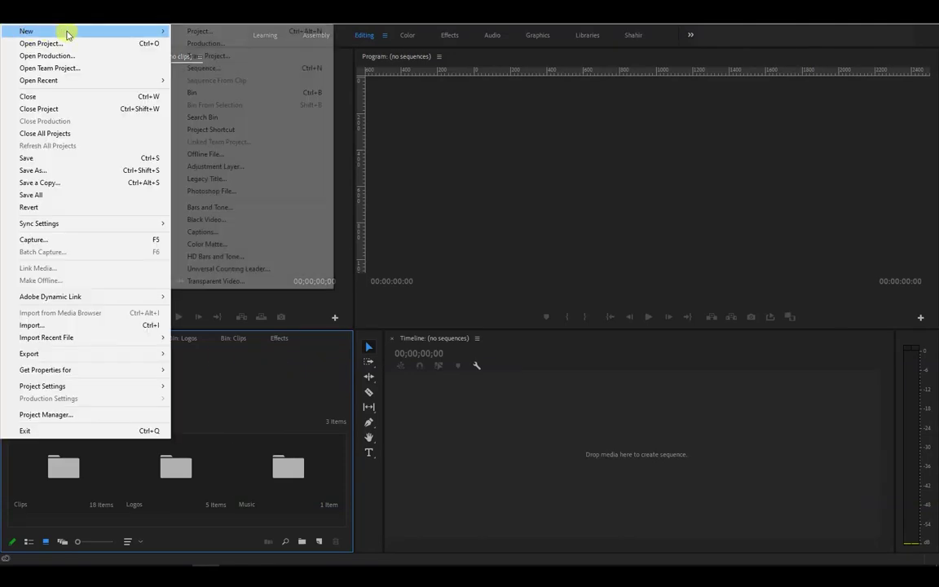
click(269, 69)
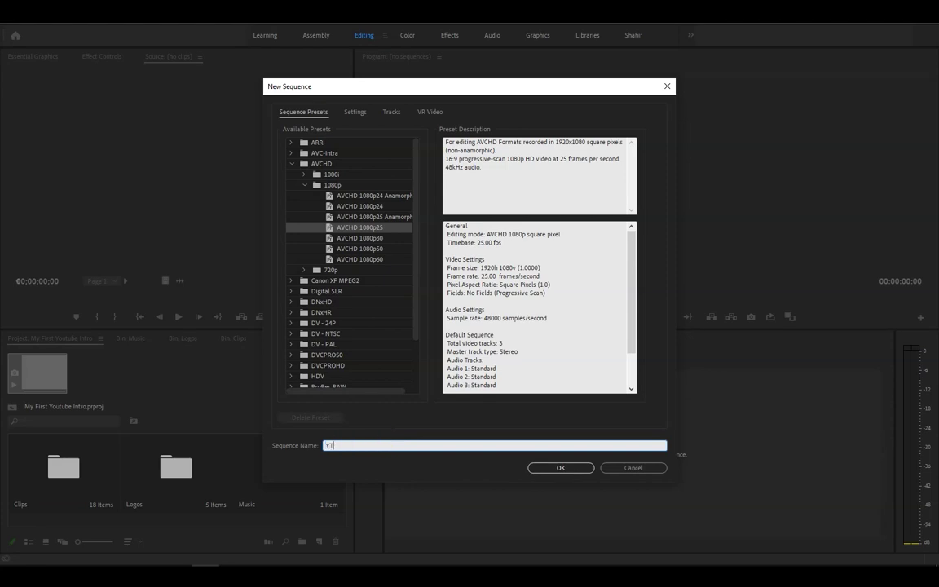
click(569, 469)
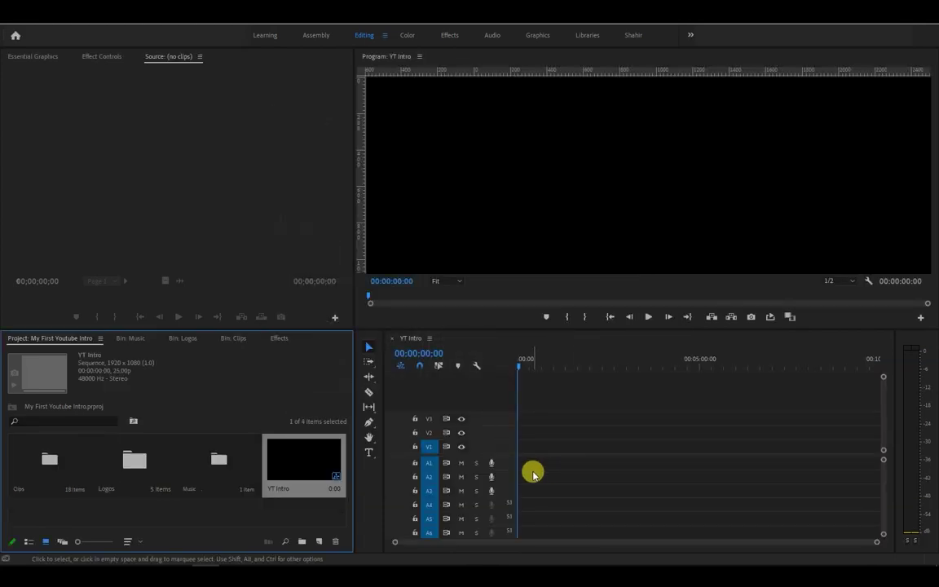
Place Upbeat Funky Groove.mp3 at the start of Audio 1 in YT Intro
double_click(224, 467)
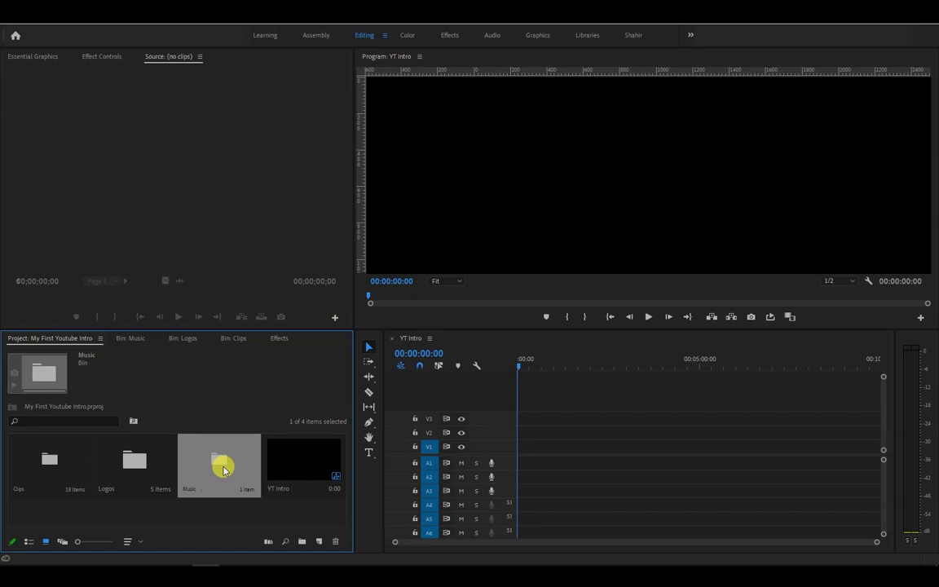
drag(72, 473, 503, 414)
scroll(704, 536, up, 6)
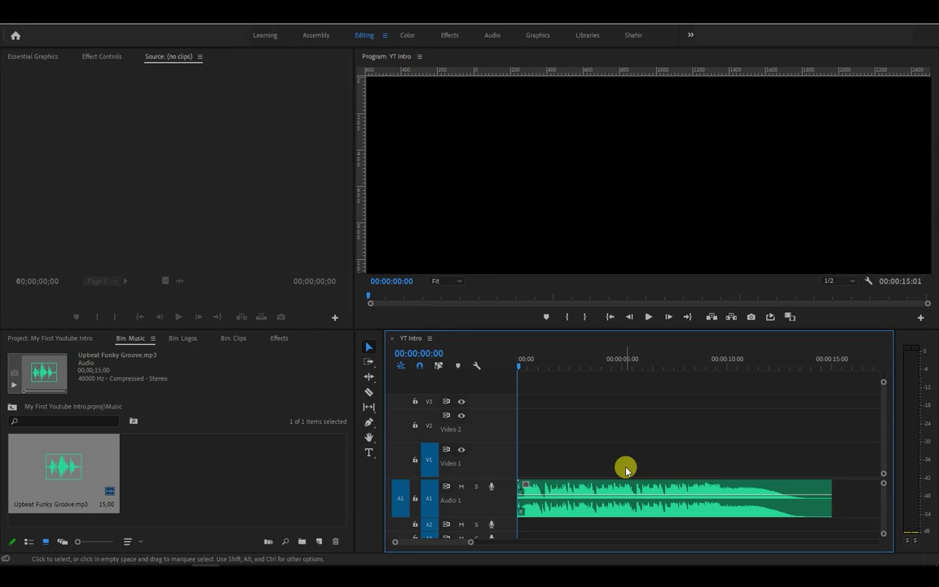
Play the song and drop a marker on each beat with M
key(m)
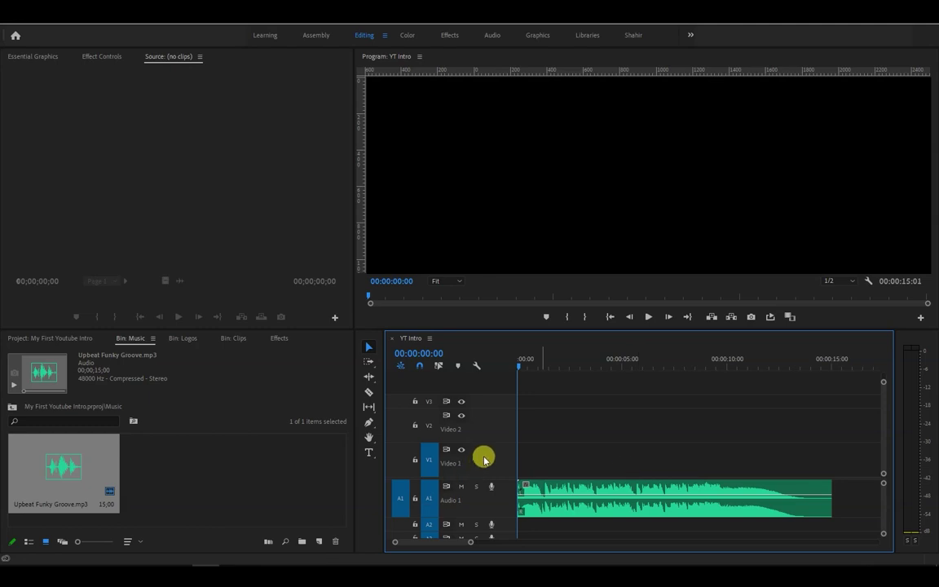
key(space)
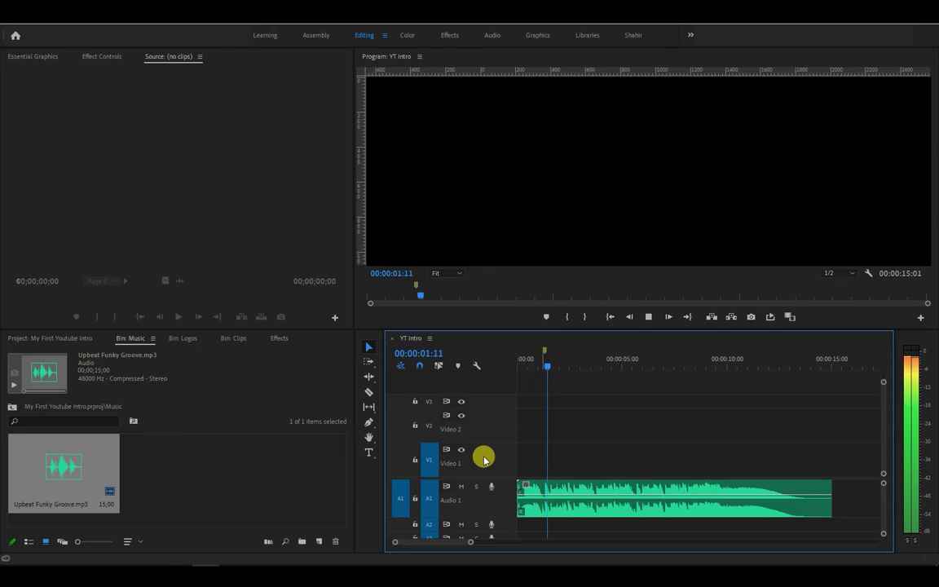
key(m)
key(m)
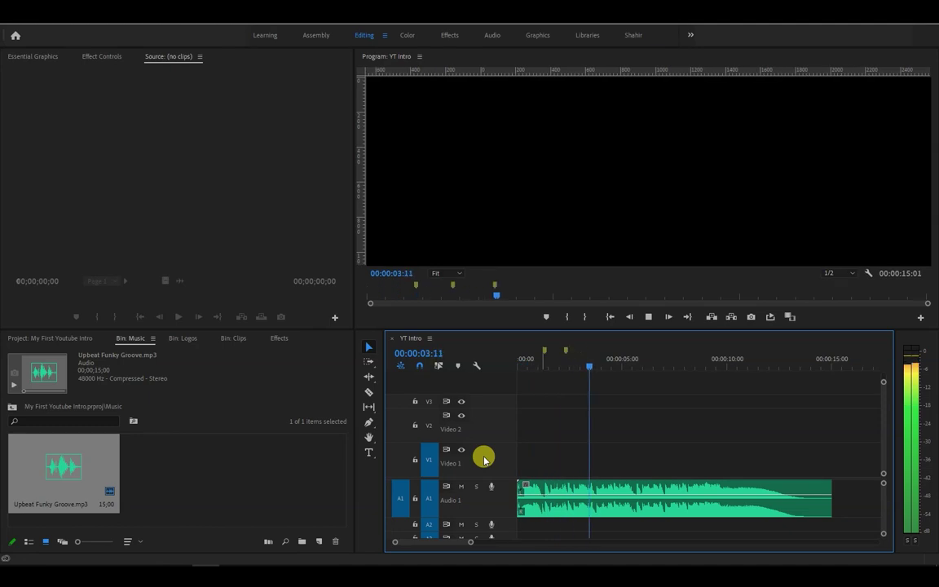
key(m)
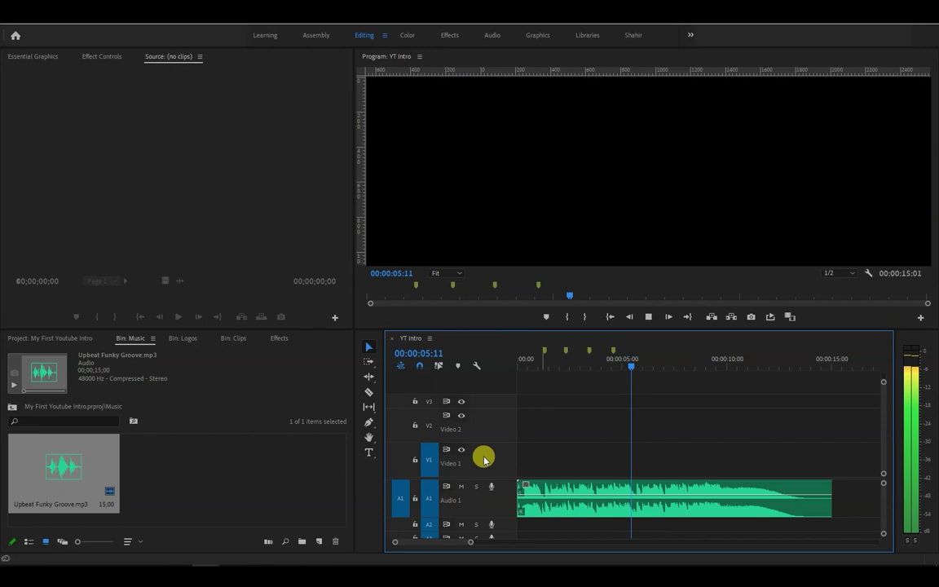
key(m)
key(m)
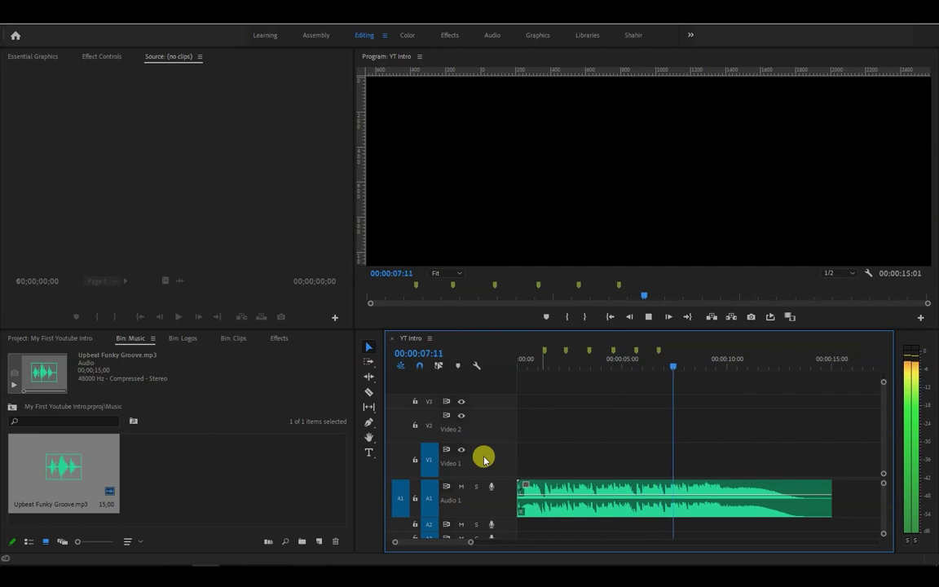
key(m)
key(m)
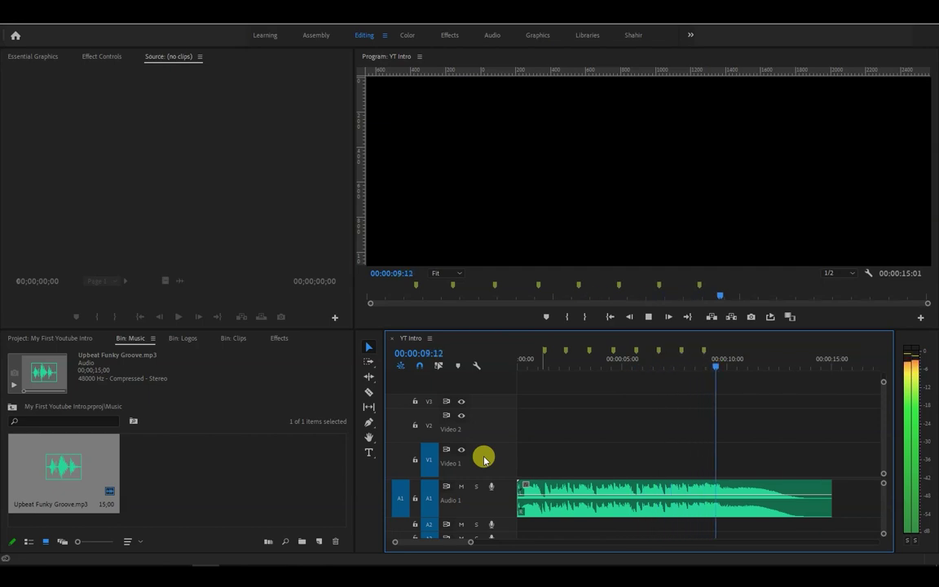
key(m)
key(m)
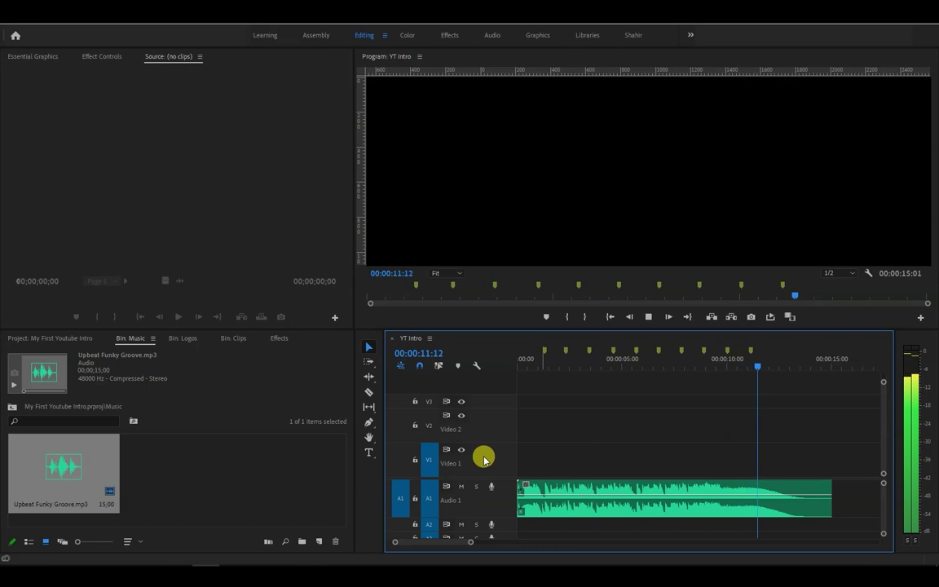
key(m)
key(m)
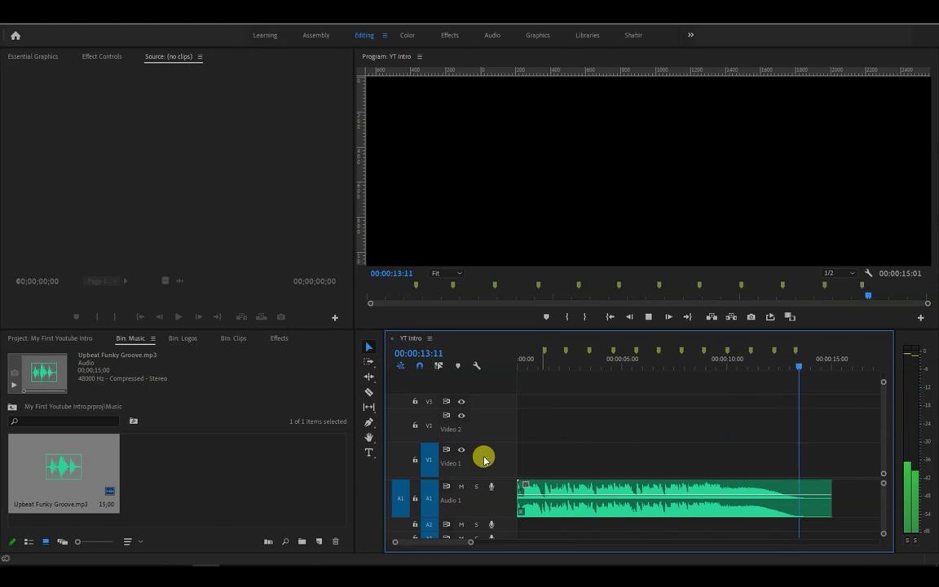
key(Home)
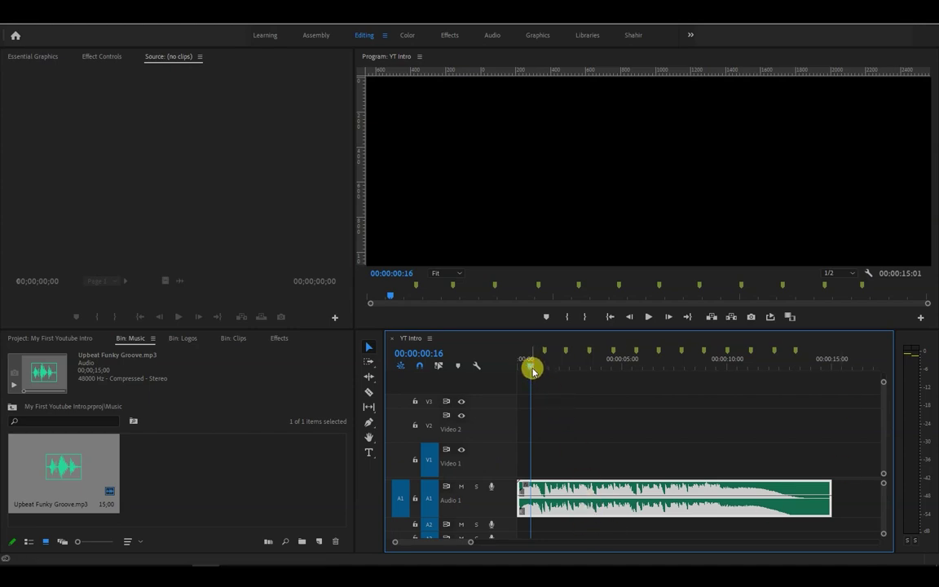
Mark the sequence out point at the song's end and loop-play it to check the markers
drag(531, 370, 823, 387)
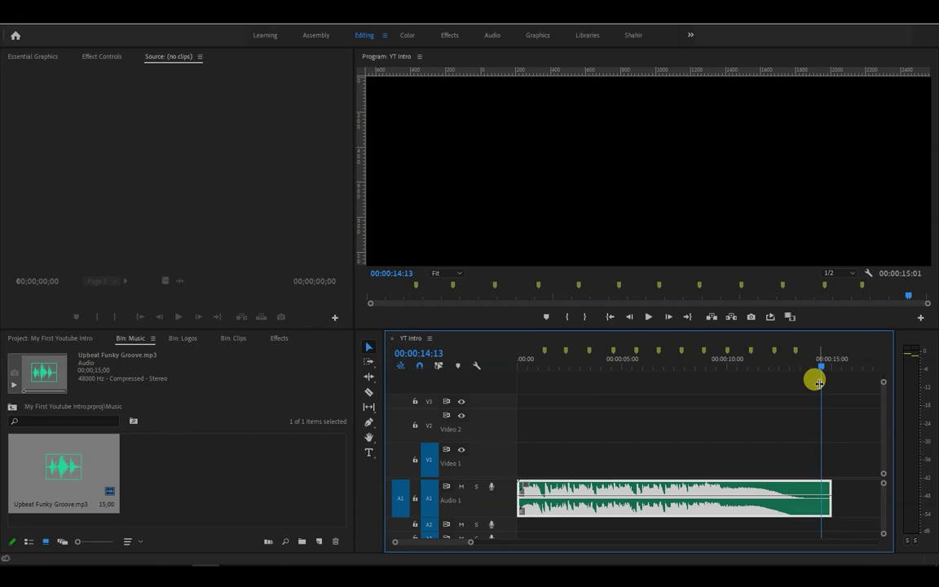
key(End)
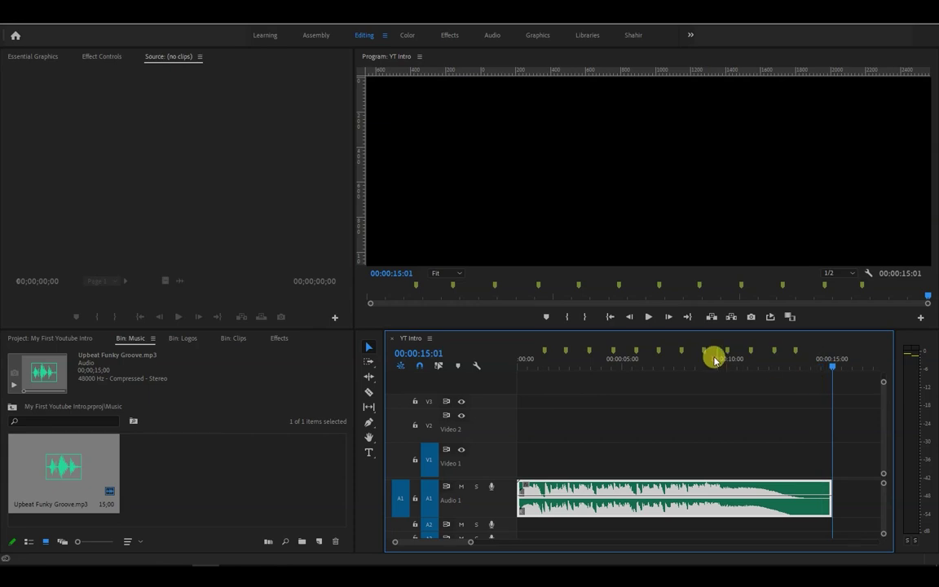
click(584, 316)
click(734, 462)
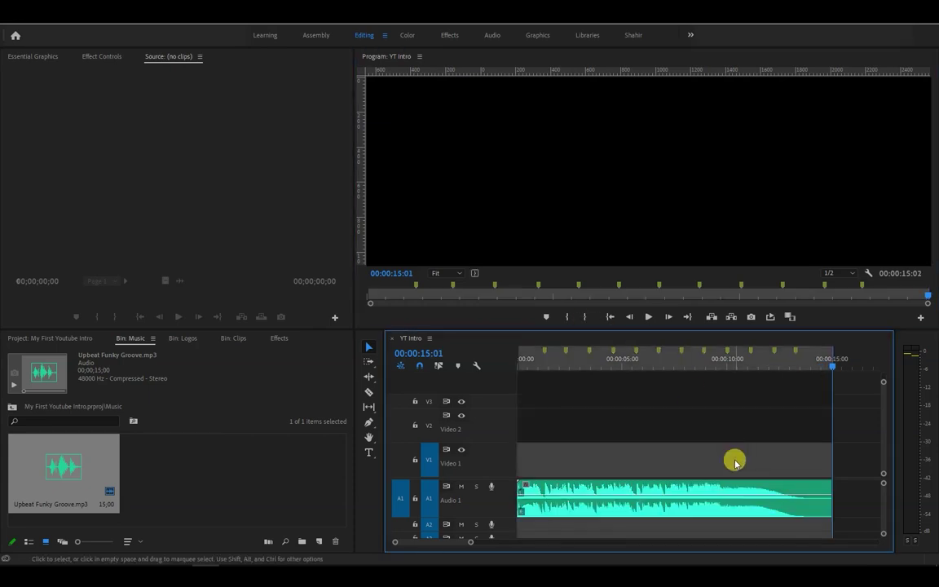
click(773, 321)
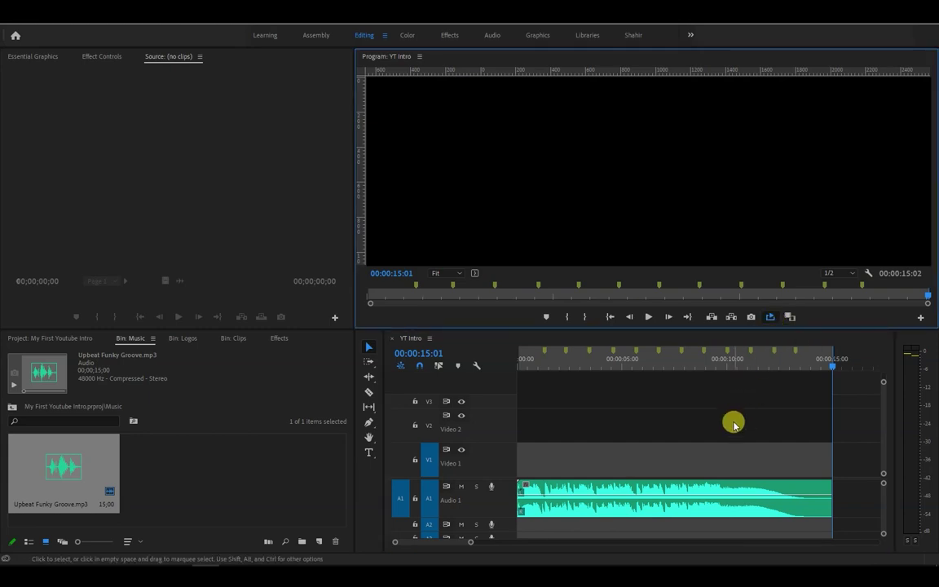
key(space)
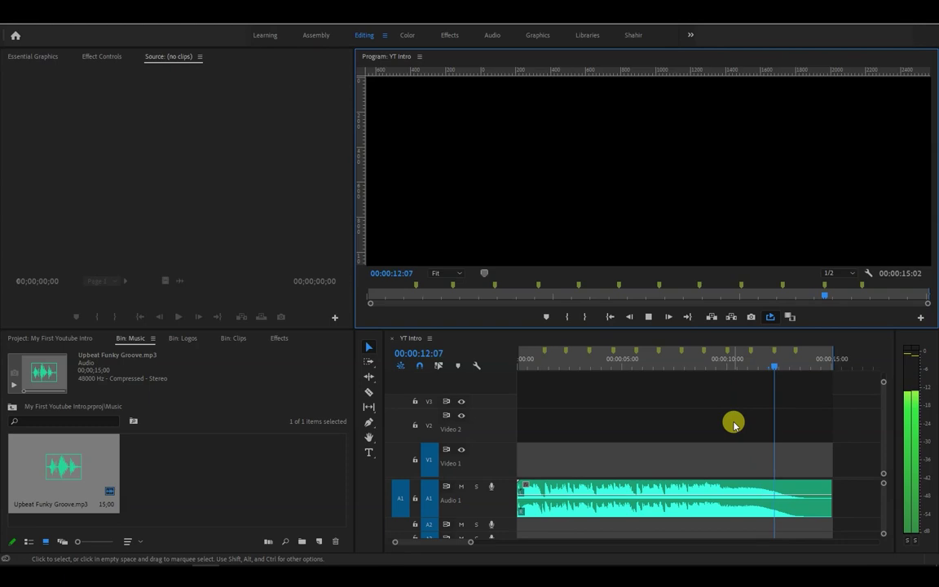
click(70, 339)
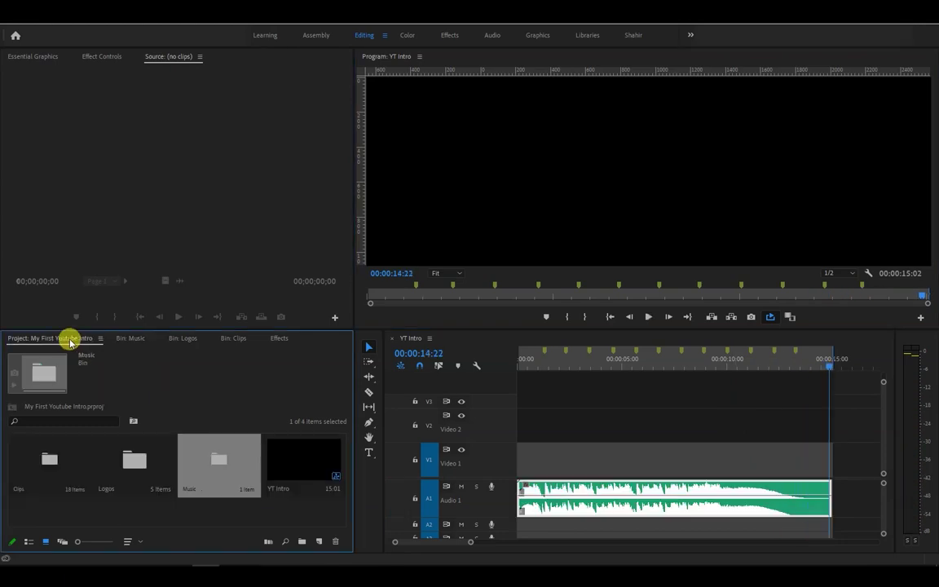
Load Clip (1).mov from the Clips bin and mark In and Out points around a short section
double_click(46, 458)
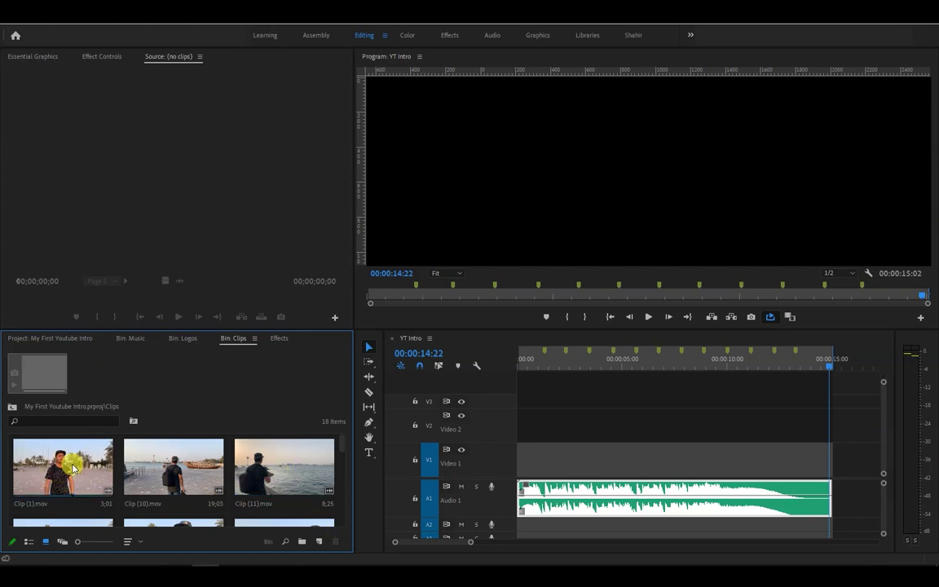
double_click(63, 466)
click(179, 295)
drag(180, 295, 45, 297)
click(97, 316)
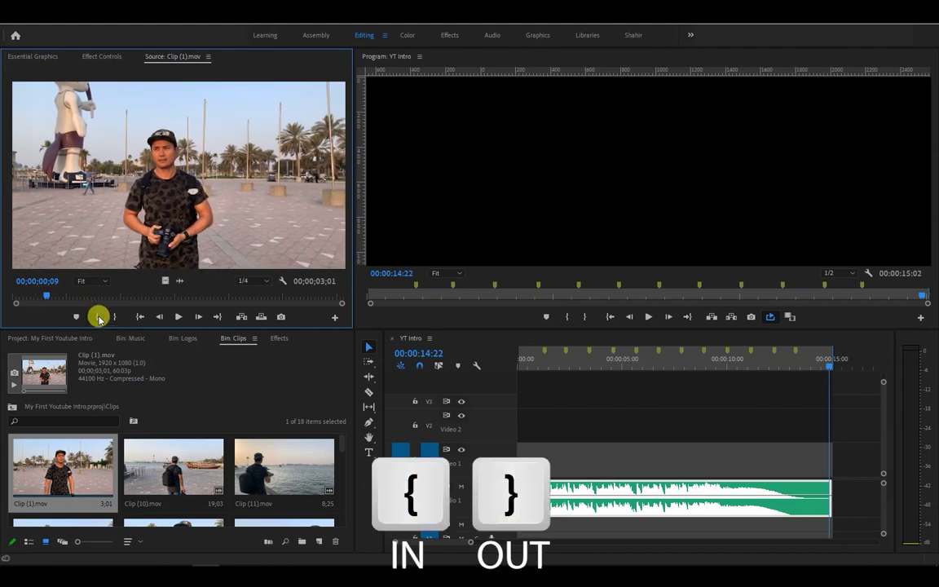
drag(48, 296, 99, 297)
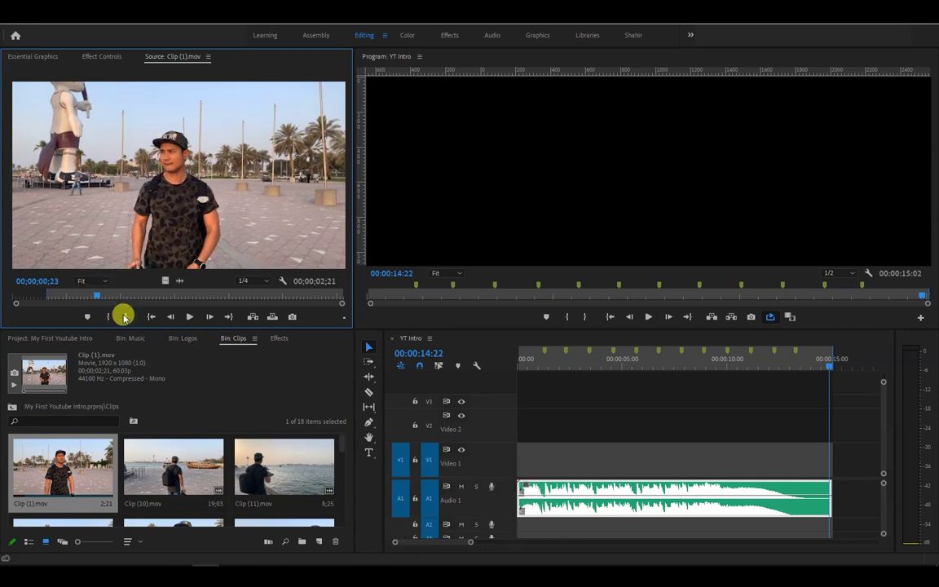
click(124, 318)
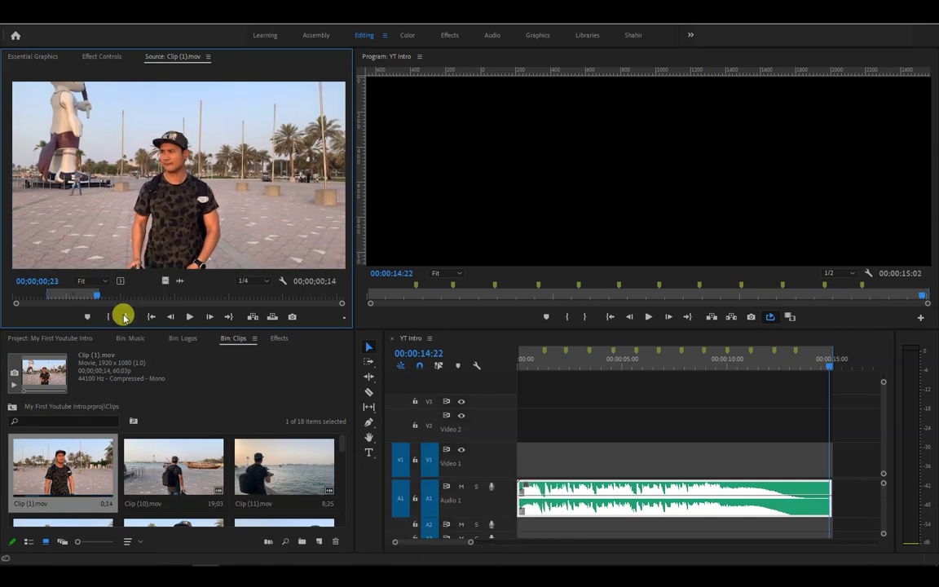
key(Home)
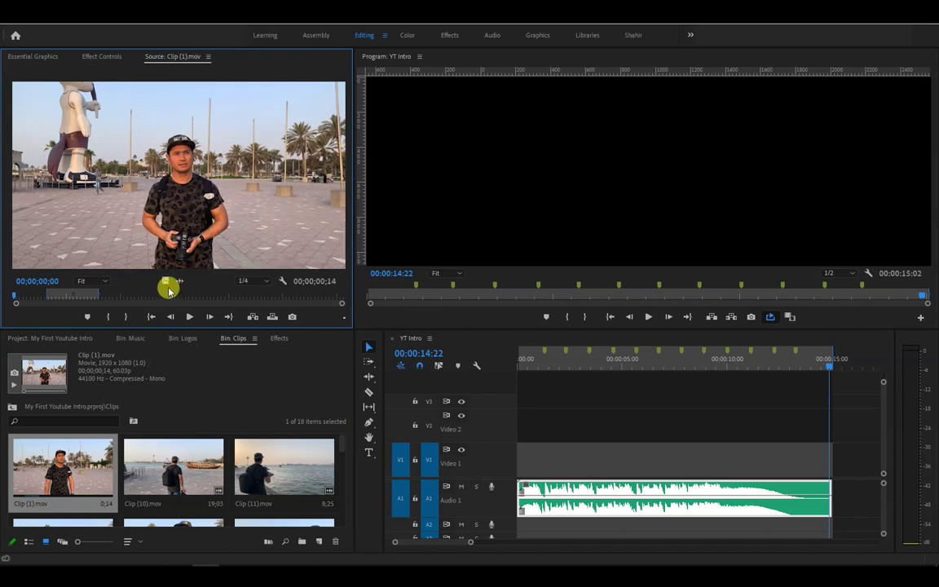
Place only the clip's video at the start of Video 1, extending it slightly to the first beat
drag(165, 281, 469, 494)
drag(166, 281, 522, 452)
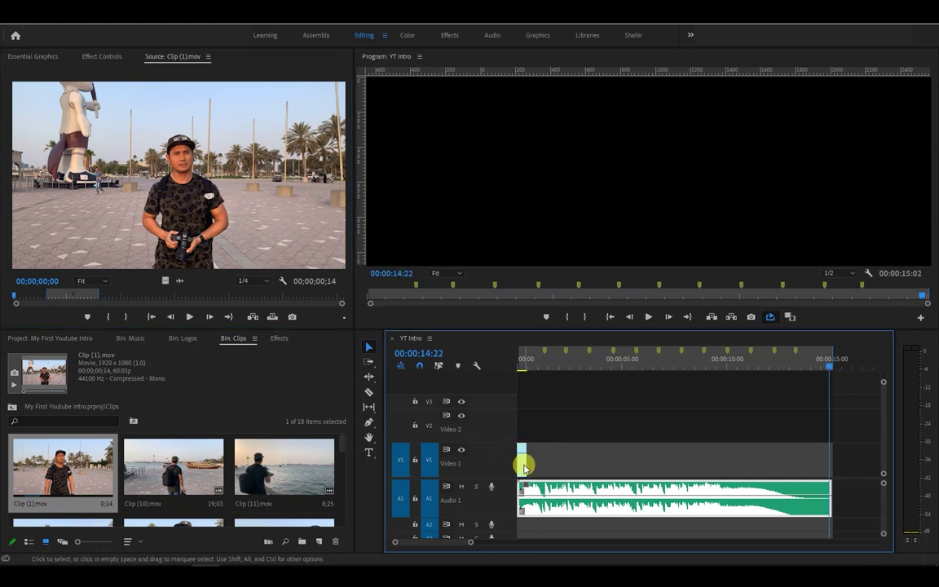
drag(524, 445, 543, 447)
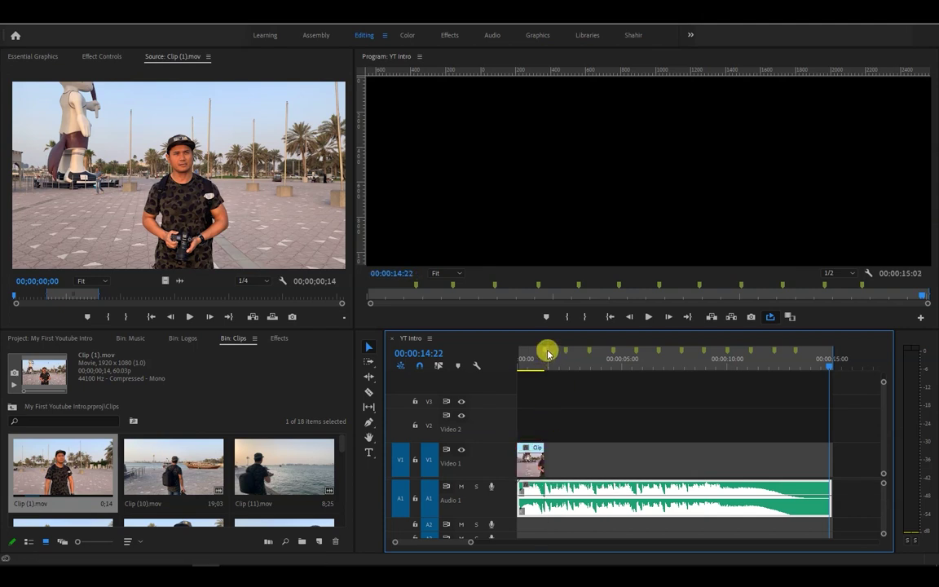
click(546, 352)
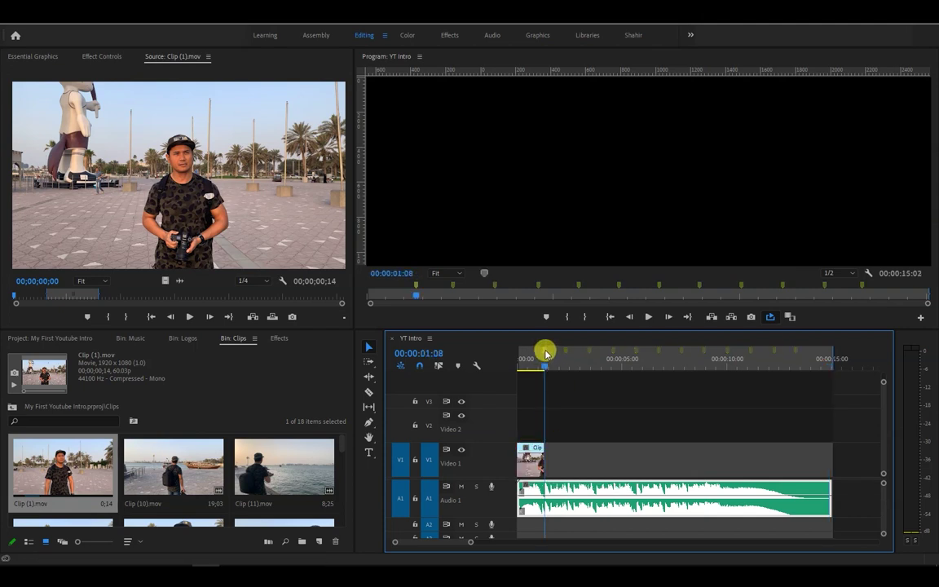
Load Clip (10), mark an In point at a good moment, and add it to Video 1
double_click(189, 476)
click(90, 298)
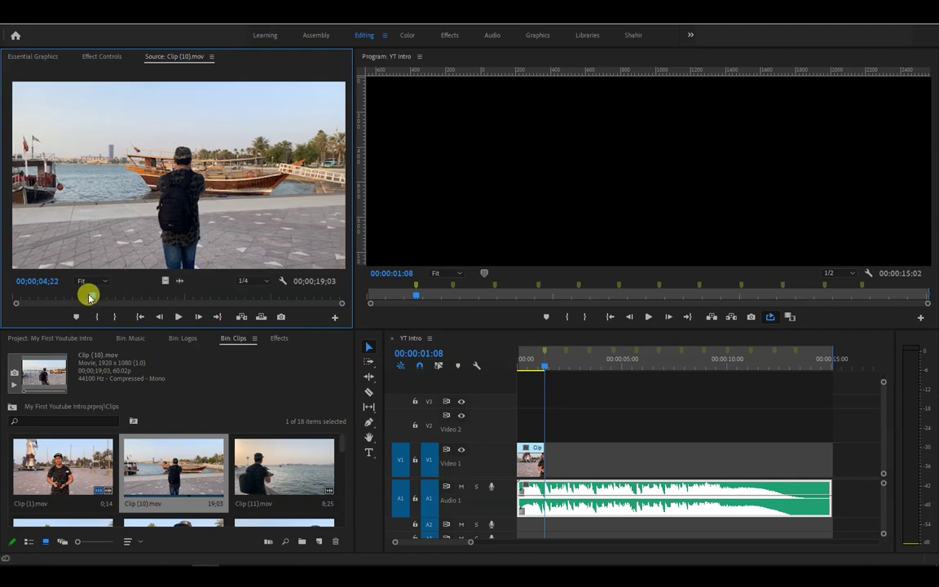
mouse_move(90, 297)
mouse_down()
mouse_move(8, 297)
mouse_move(147, 305)
mouse_move(73, 301)
mouse_move(117, 297)
mouse_move(95, 315)
mouse_up()
click(95, 315)
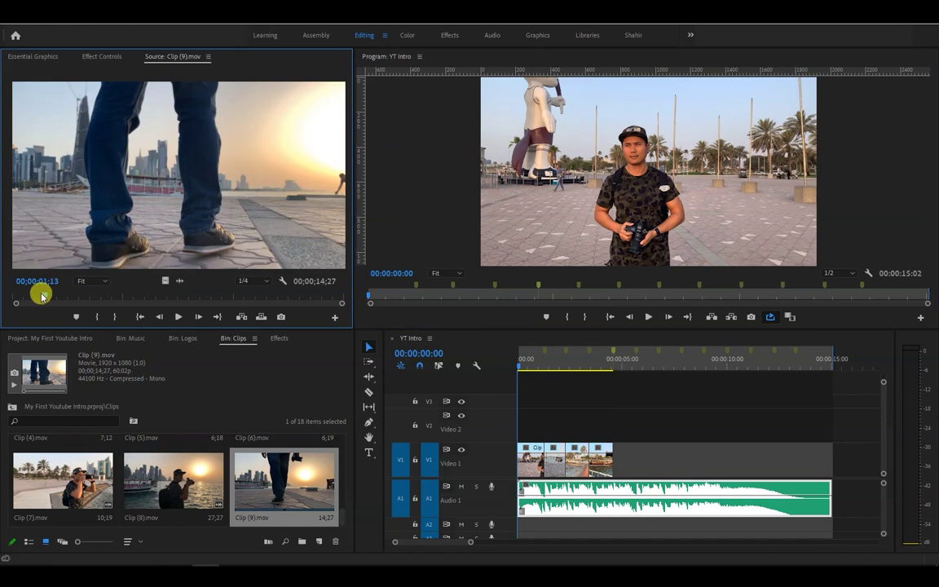
drag(163, 204, 529, 450)
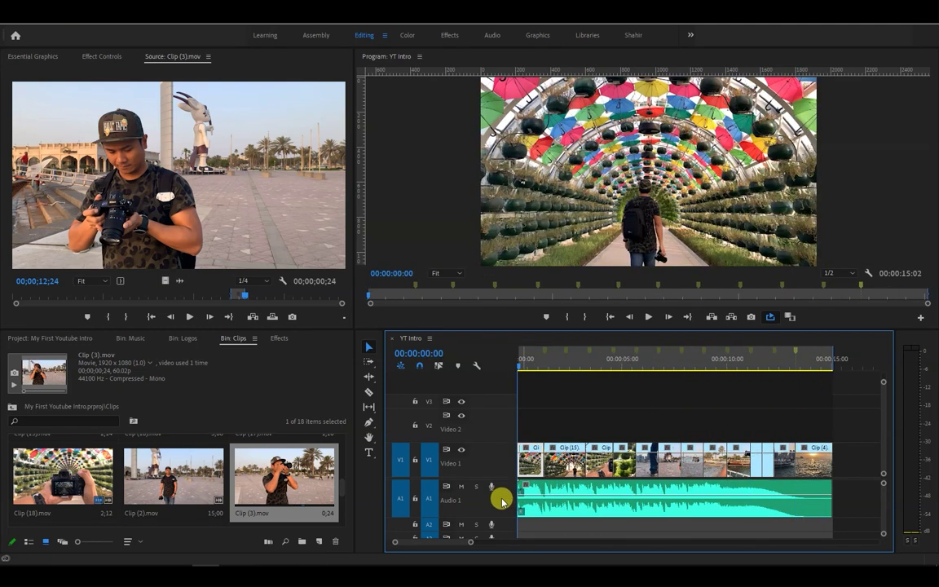
Play back the assembled intro to check the clip timing
click(656, 317)
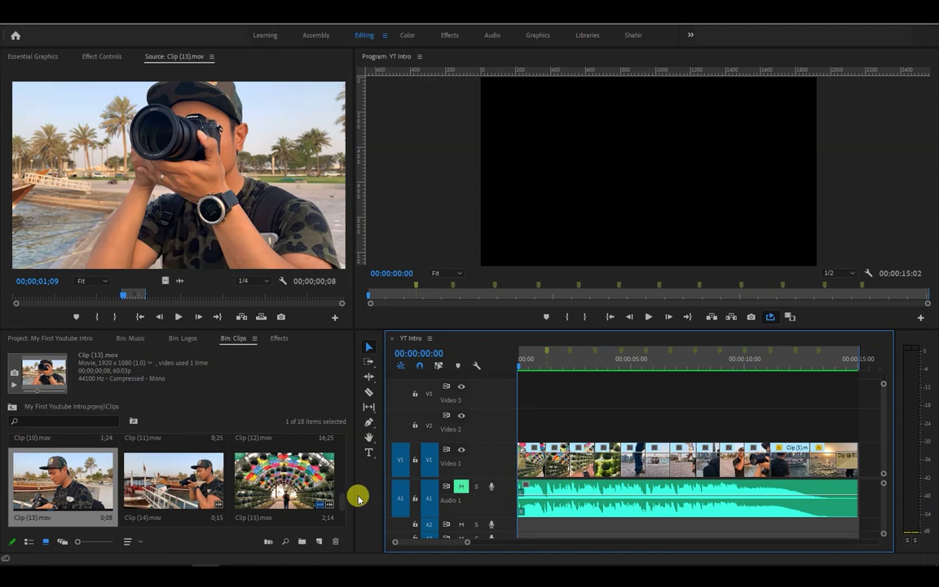
Put my logo.png from the Logos bin on Video 2 at the start, stretched across the whole intro
click(53, 341)
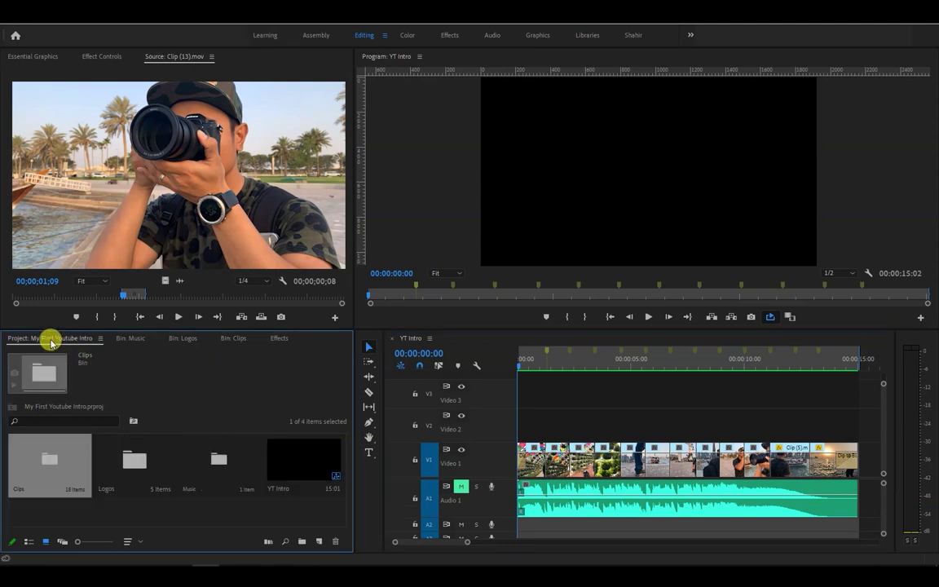
double_click(135, 463)
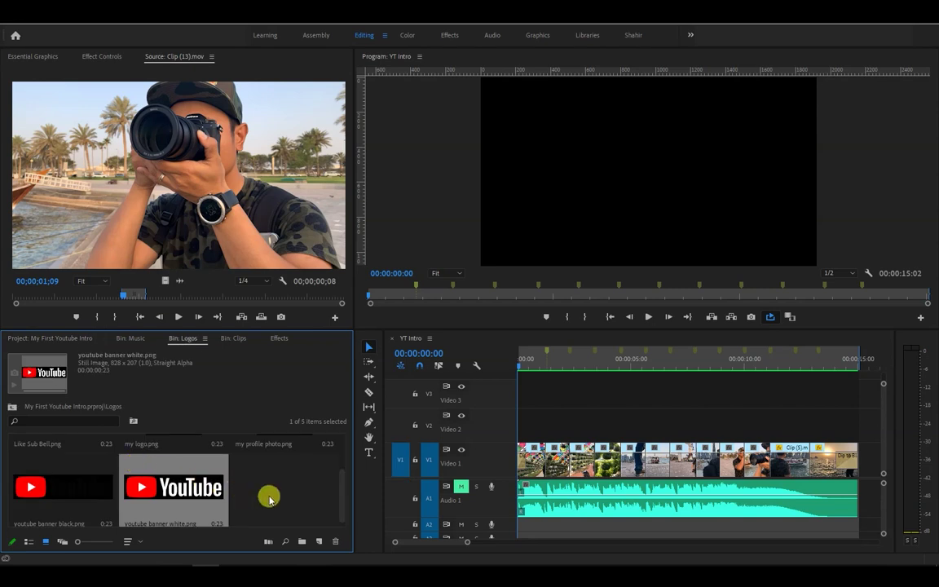
drag(341, 509, 346, 447)
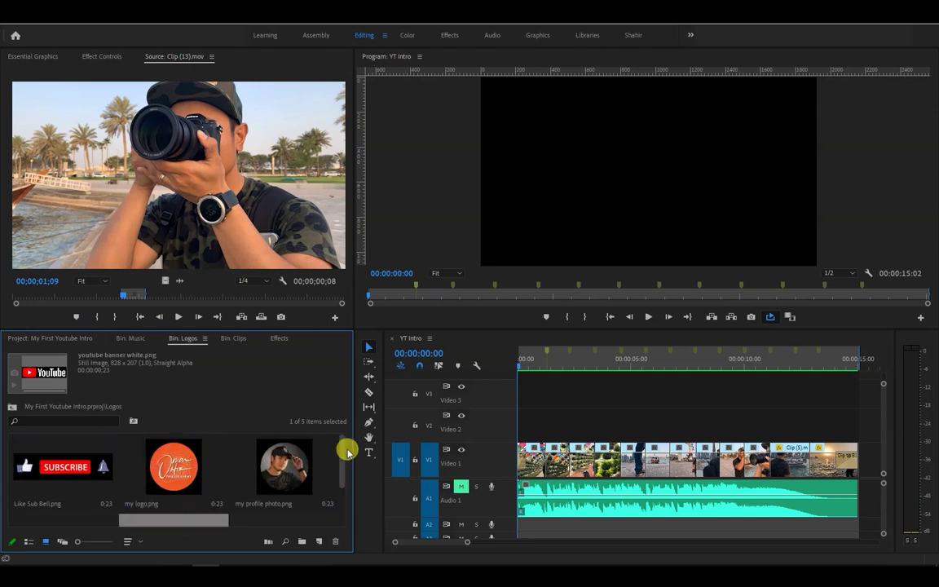
click(188, 468)
drag(187, 468, 513, 420)
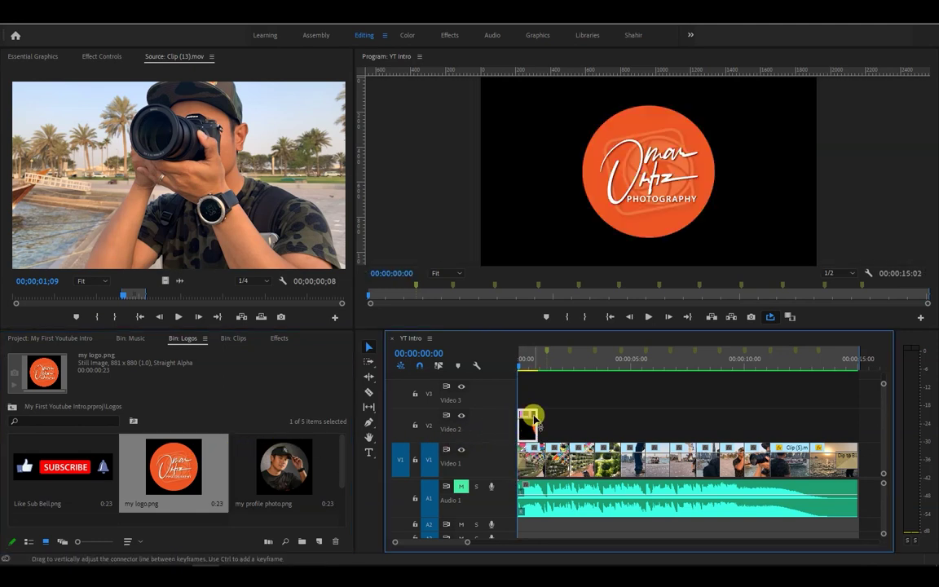
drag(537, 416, 850, 426)
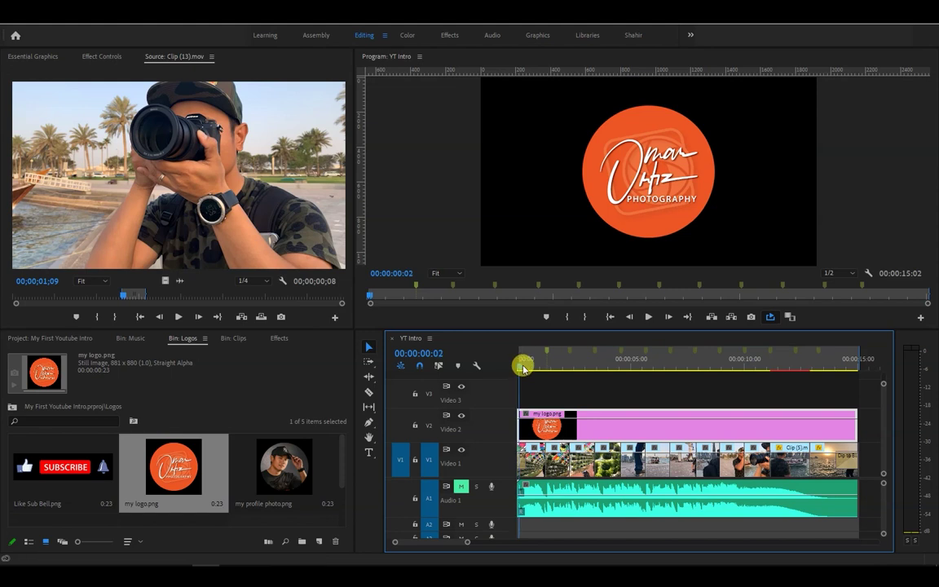
drag(523, 368, 628, 396)
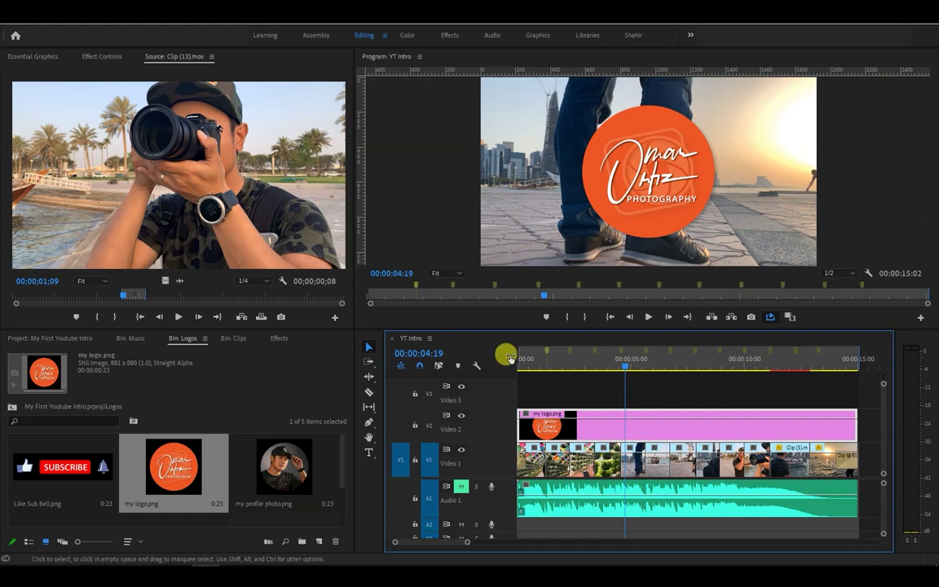
Set the logo's Motion Scale to 23 and Position to 1738, 920 in Effect Controls
click(115, 57)
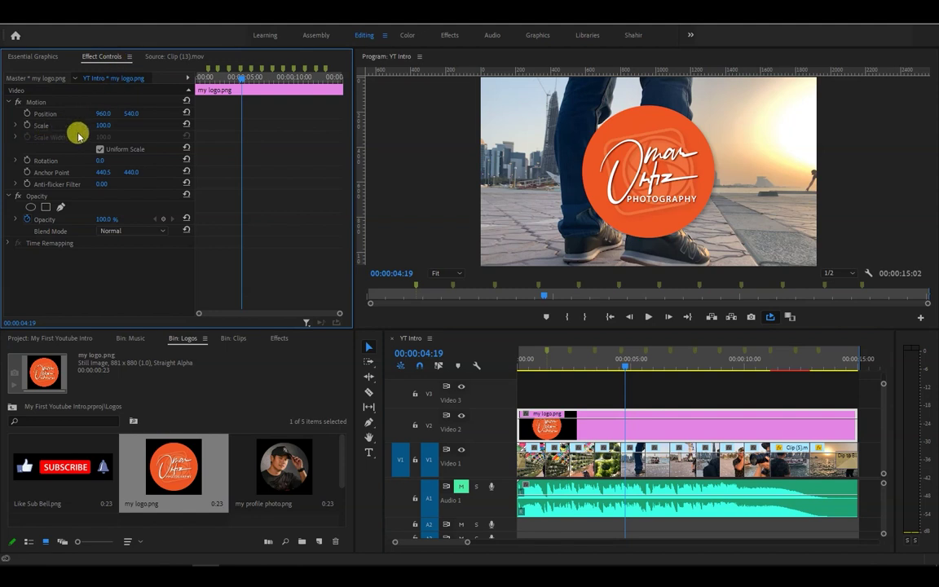
drag(103, 125, 43, 125)
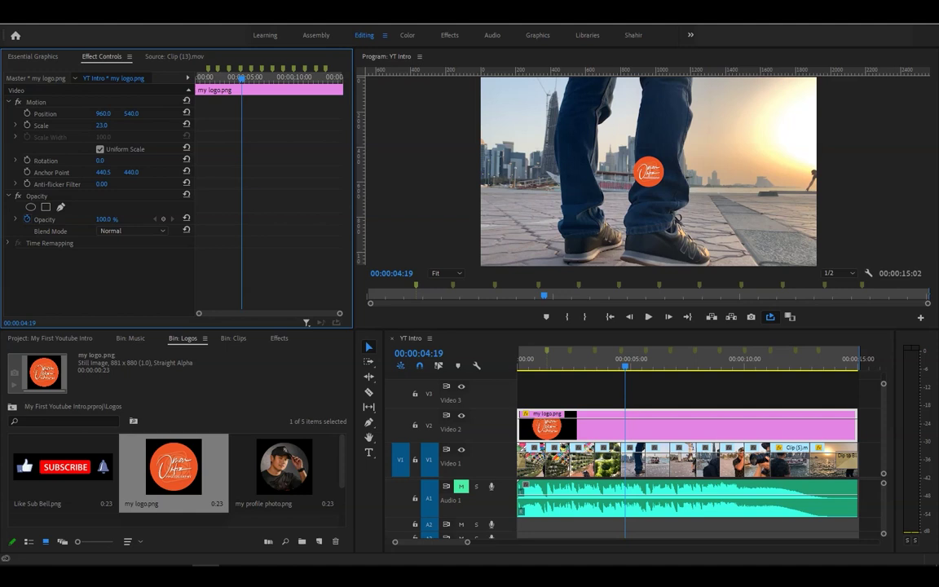
drag(131, 114, 151, 113)
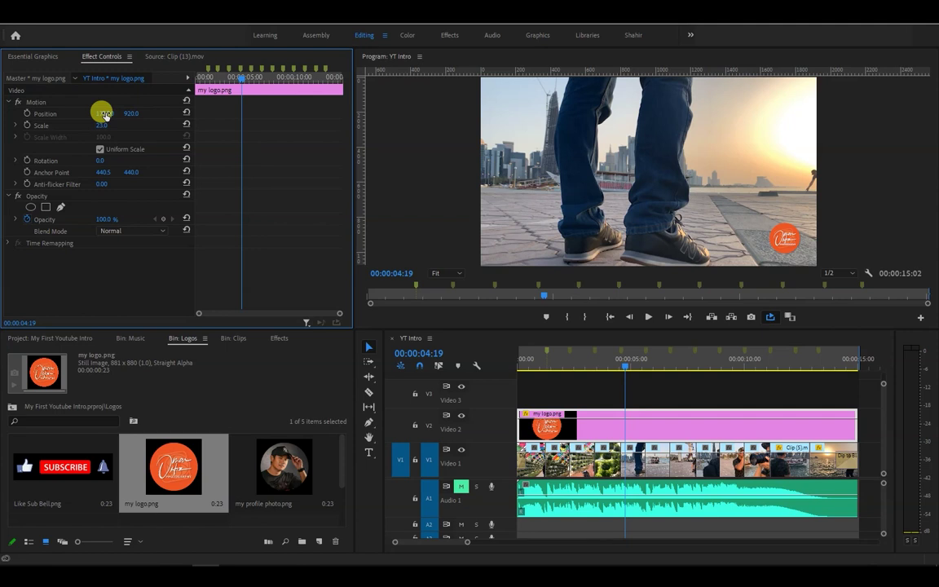
drag(625, 367, 642, 380)
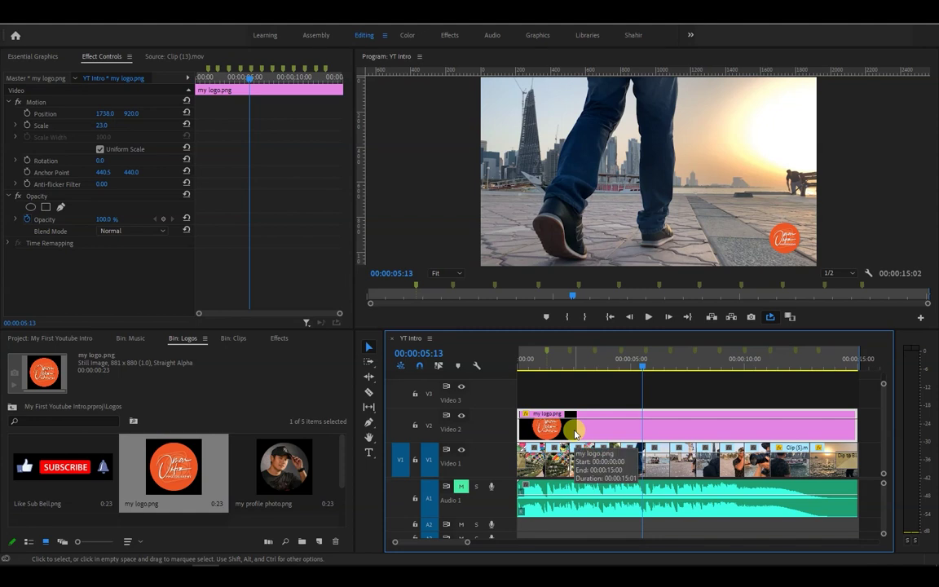
Create a HELLO text title at 00:00:01:08 on Video 3
click(537, 371)
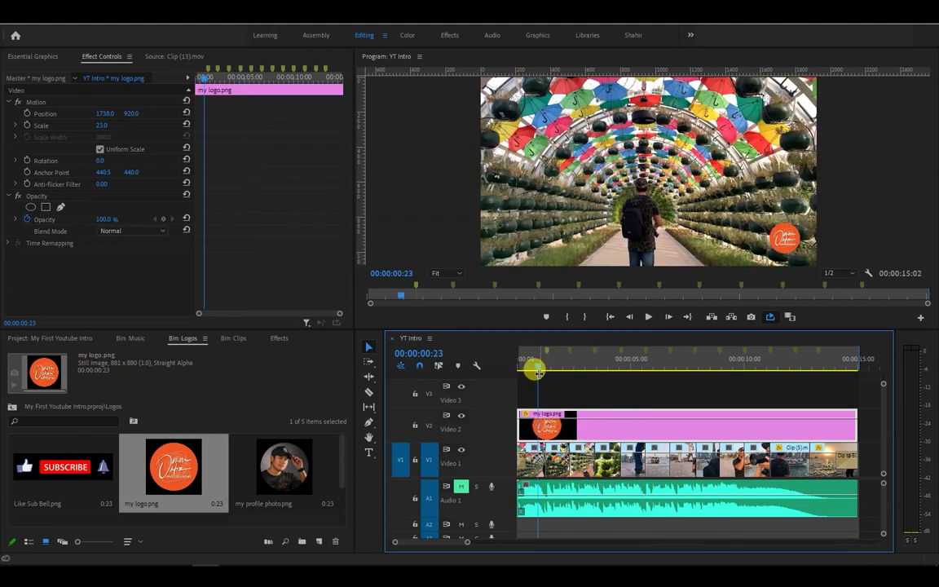
click(546, 353)
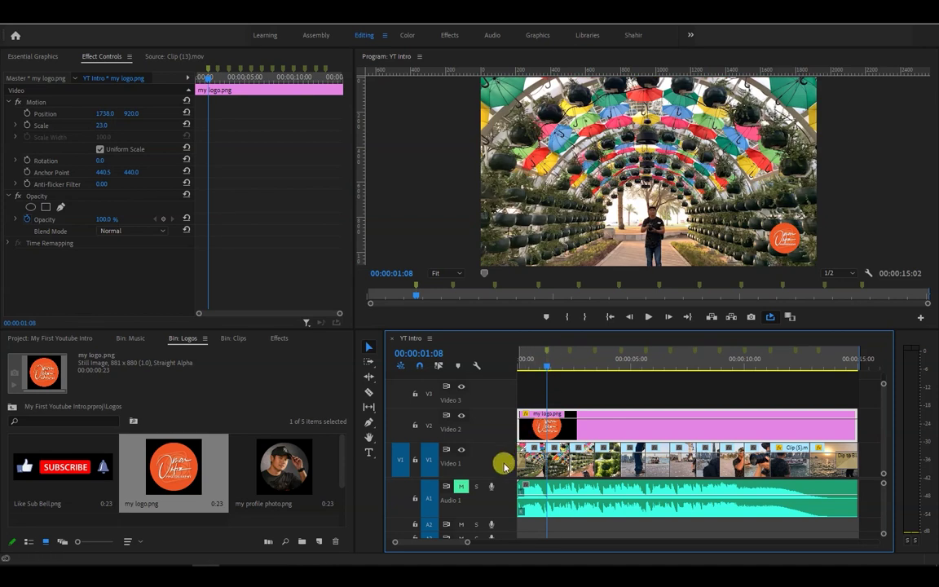
click(368, 452)
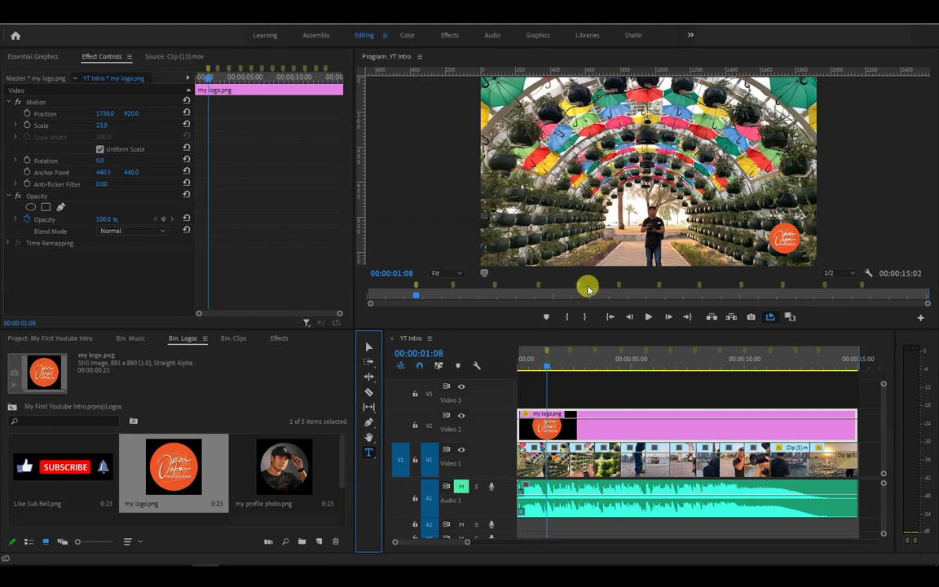
click(611, 179)
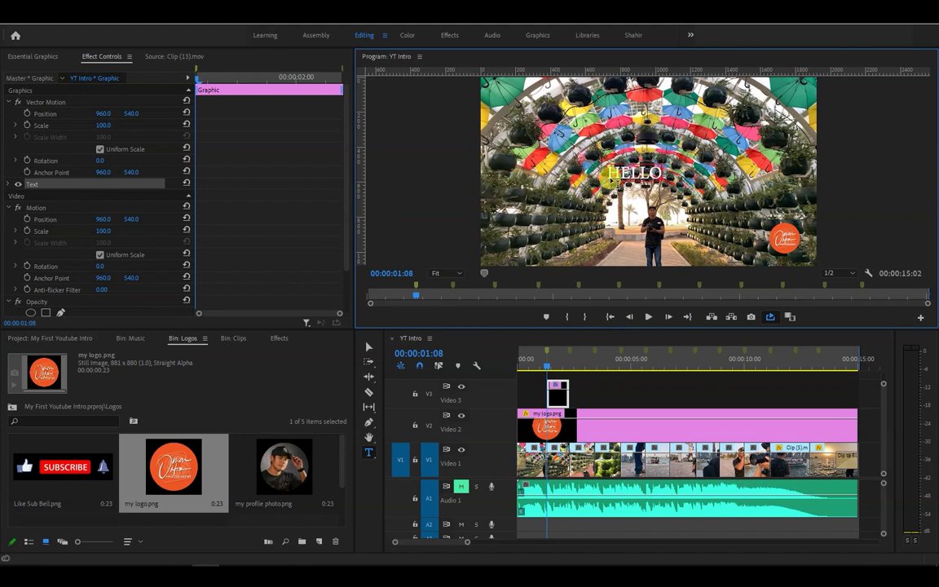
Style the HELLO title in Myriad Pro Condensed at size 209
click(594, 155)
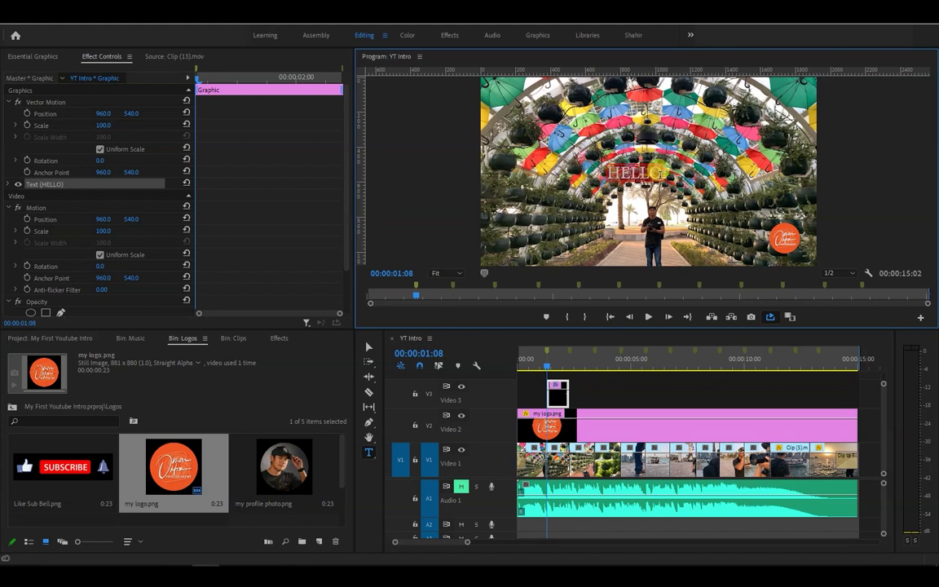
click(33, 56)
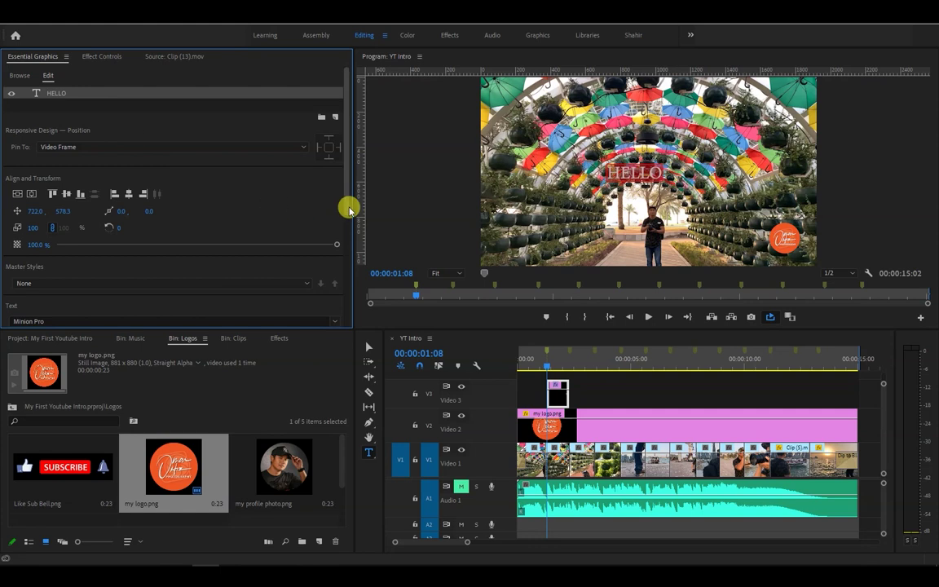
scroll(296, 176, down, 4)
click(312, 159)
click(63, 344)
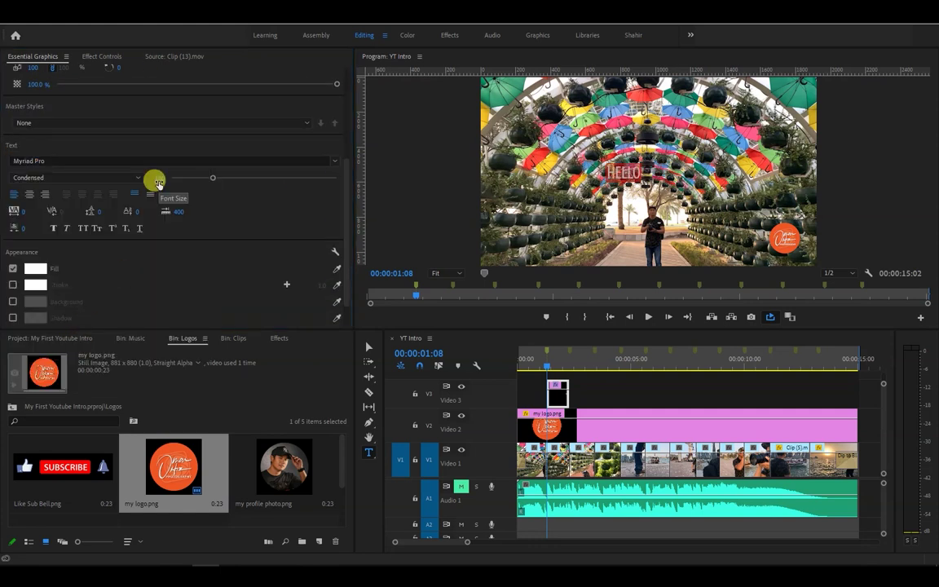
scroll(352, 154, up, 3)
scroll(350, 152, up, 1)
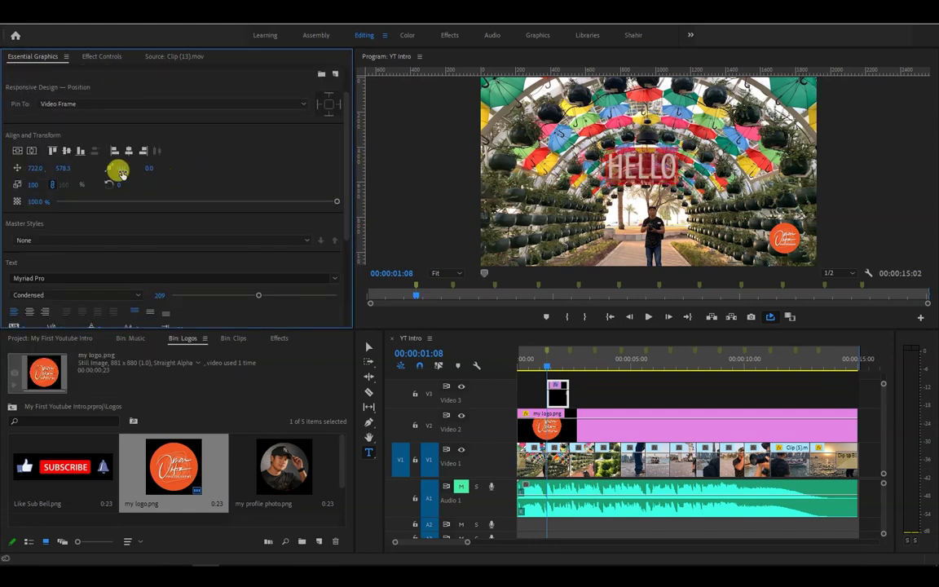
Centre HELLO vertically and horizontally in the frame, then play the intro to check it
click(20, 151)
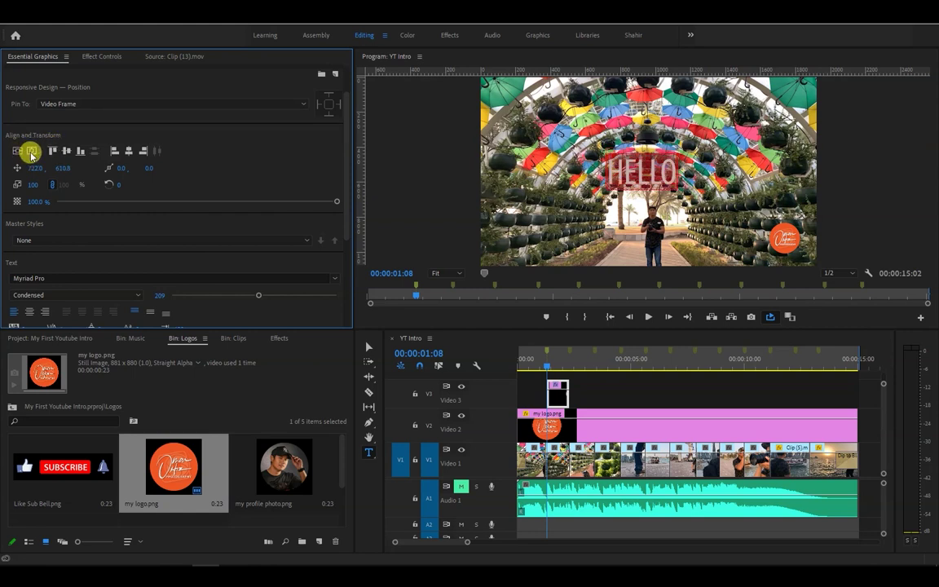
click(31, 151)
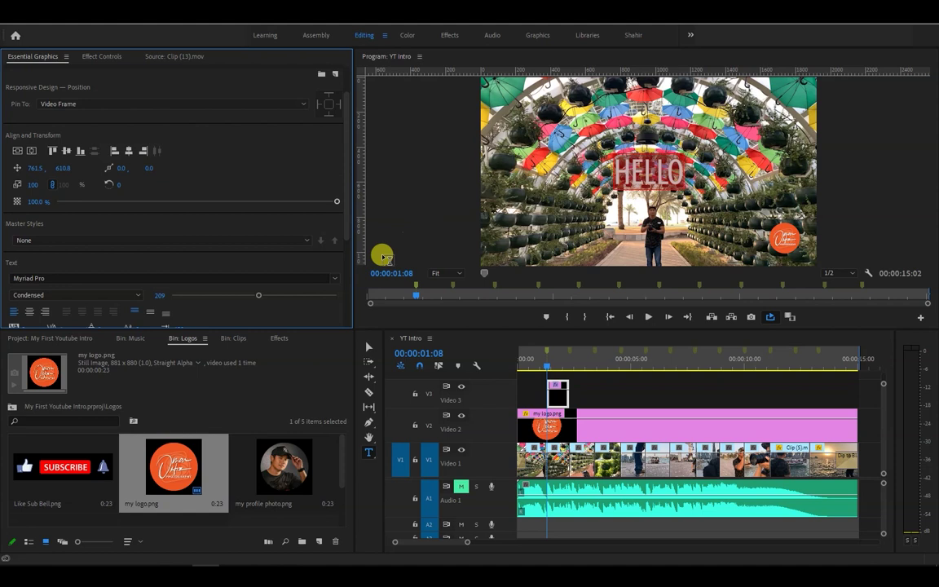
click(540, 371)
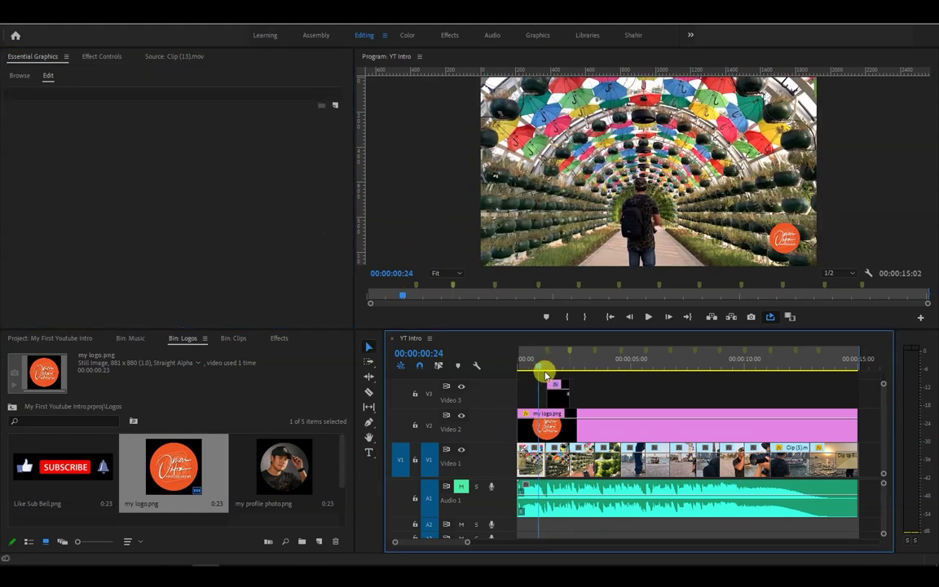
key(space)
key(space)
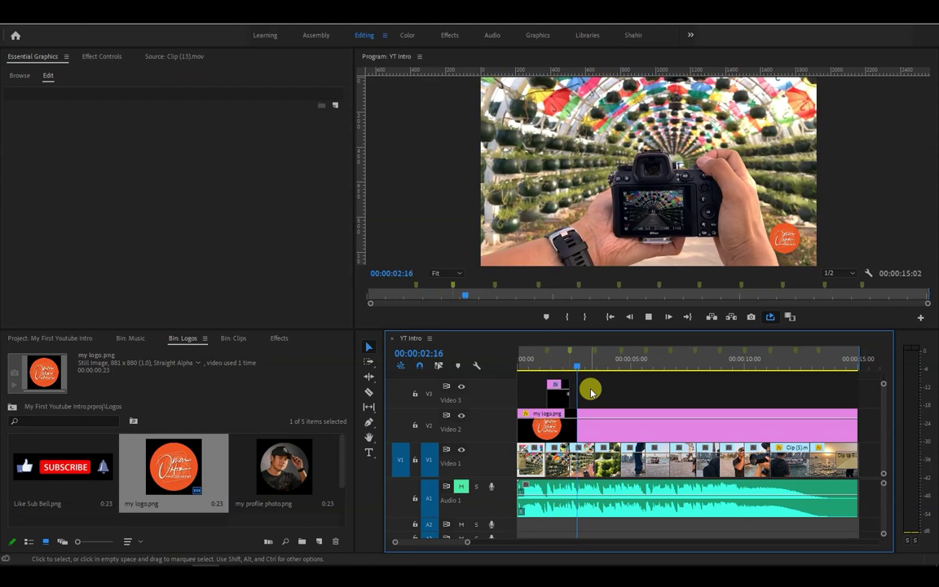
Add a WELCOME title at 00:00:02:08, centred horizontally and vertically in the frame
click(571, 355)
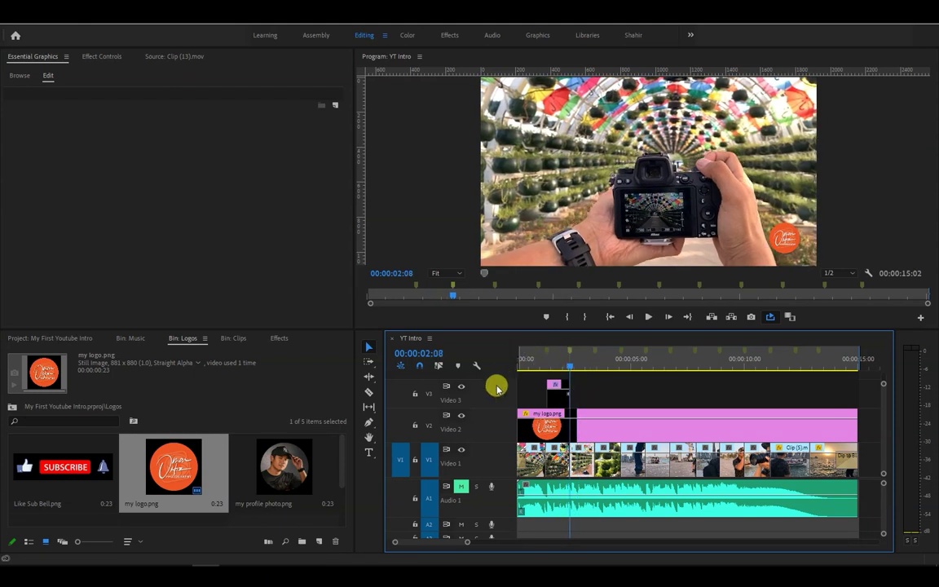
click(369, 451)
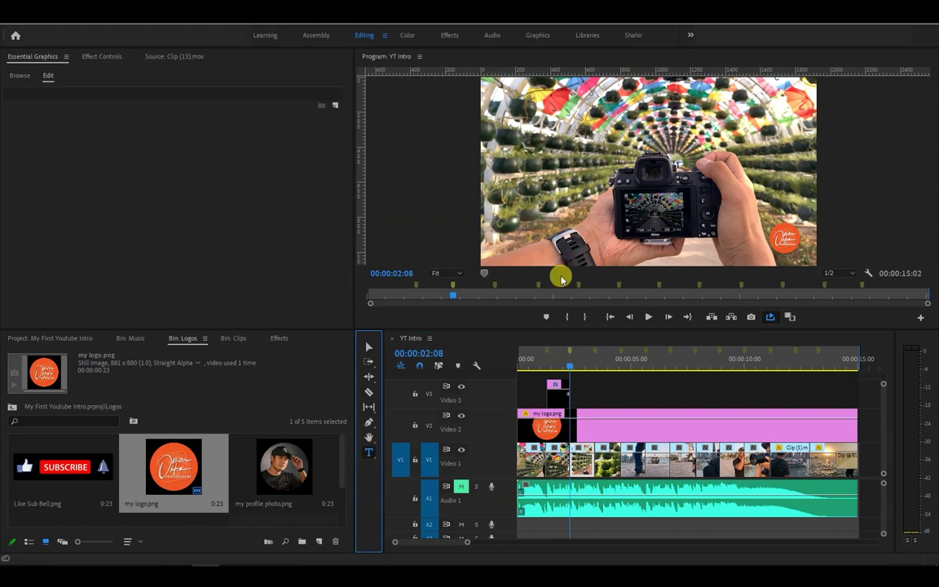
click(609, 177)
text(WE)
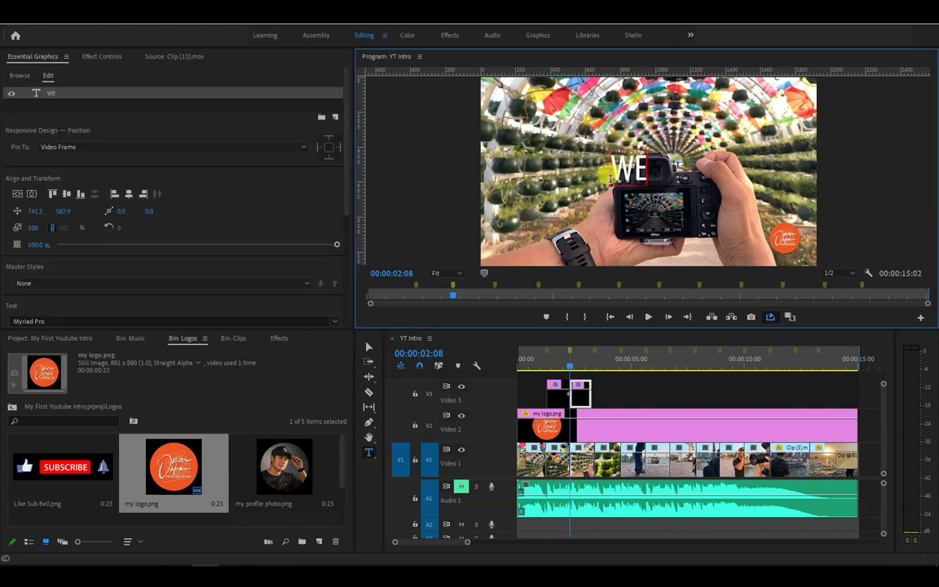
text(LCOME)
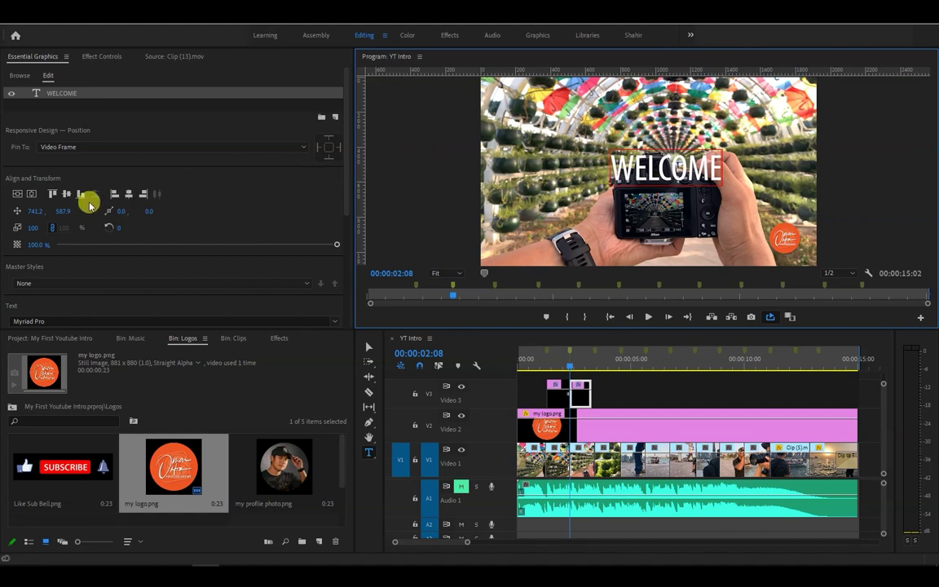
click(32, 194)
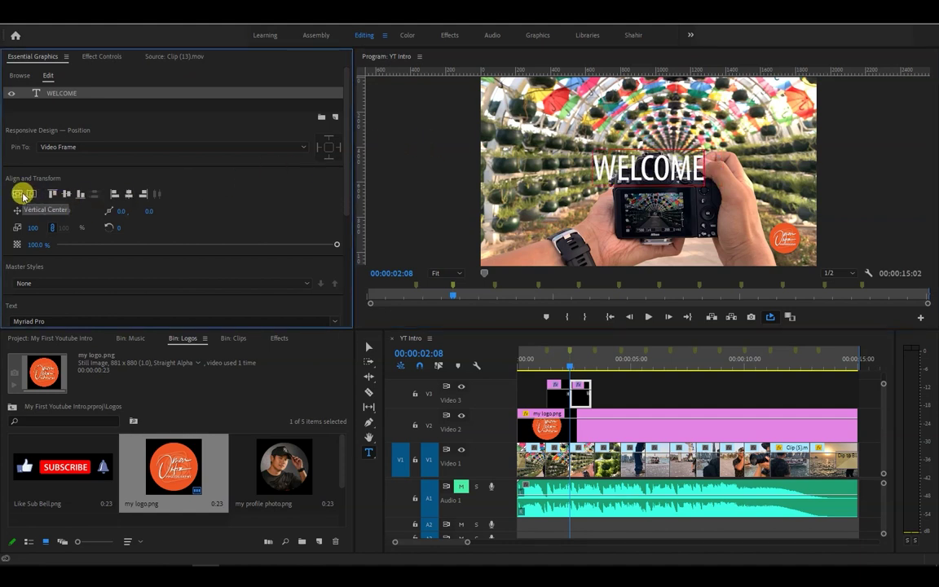
click(19, 195)
Lengthen the WELCOME clip by three frames and preview the titles from near the start
click(595, 360)
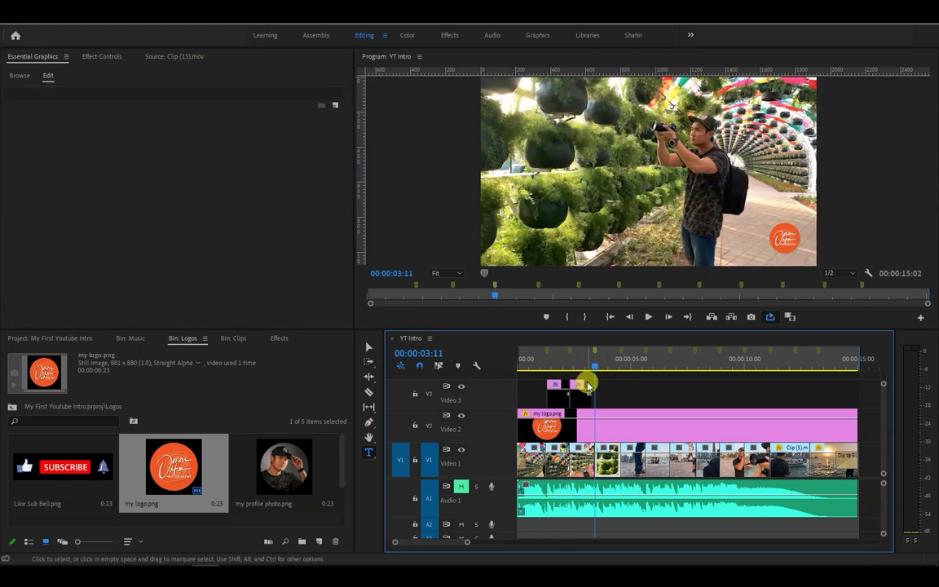
click(585, 394)
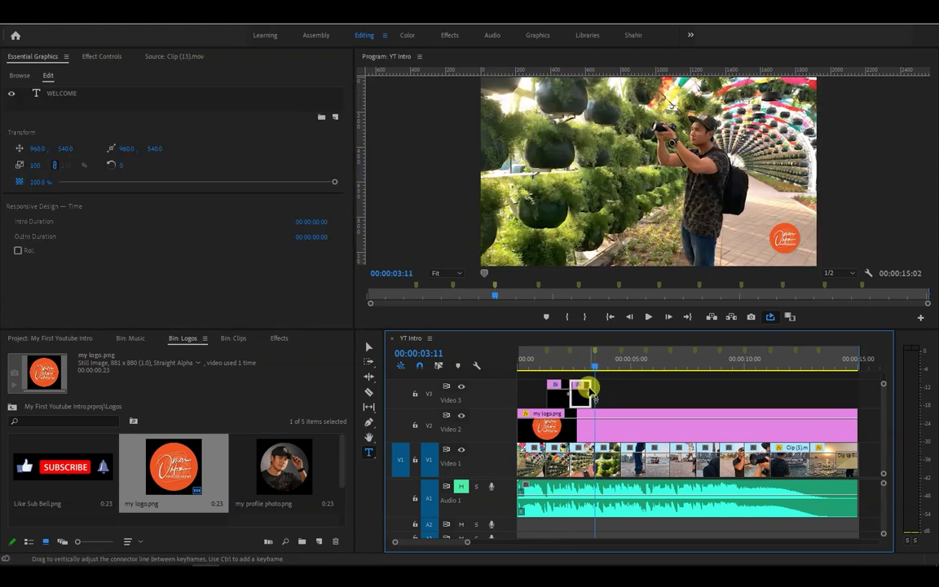
drag(589, 385, 598, 385)
click(534, 360)
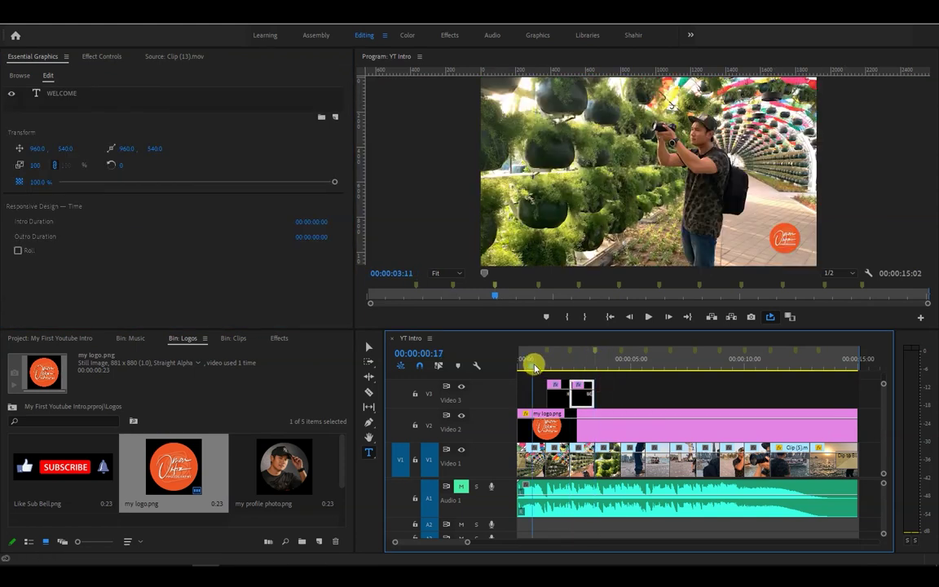
click(647, 319)
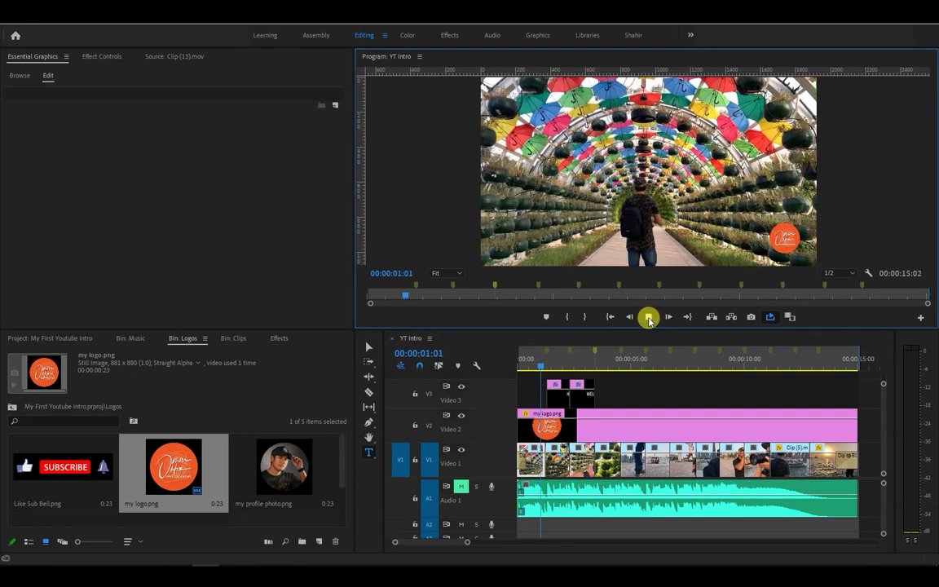
click(649, 318)
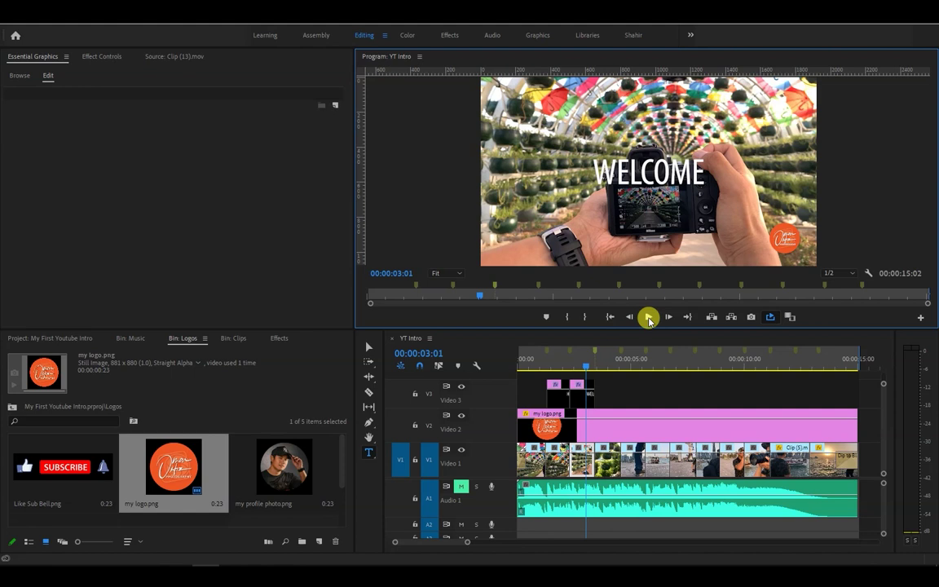
Drop youtube banner white.png onto Video 3 right after WELCOME and play the intro from near the start
drag(341, 463, 341, 493)
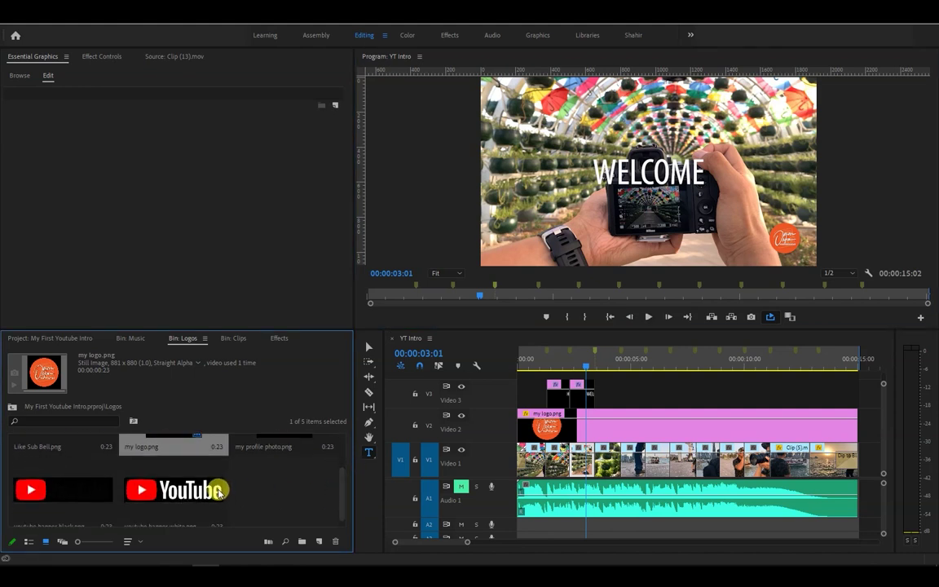
drag(190, 493, 586, 392)
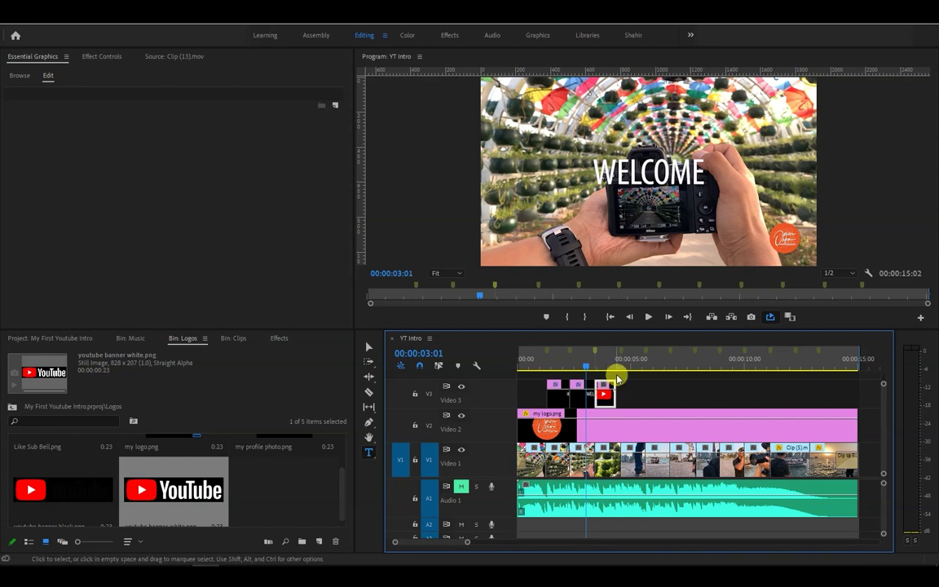
click(539, 361)
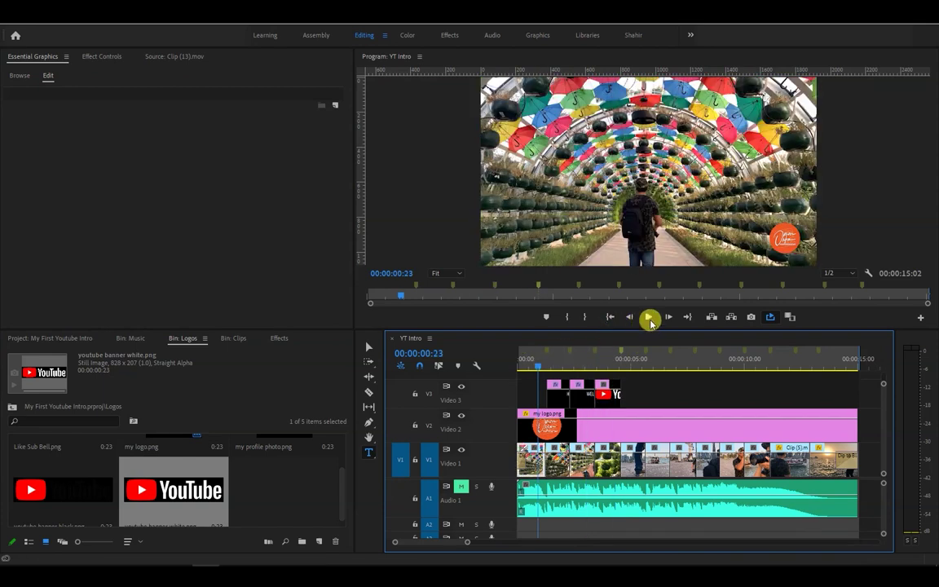
click(648, 316)
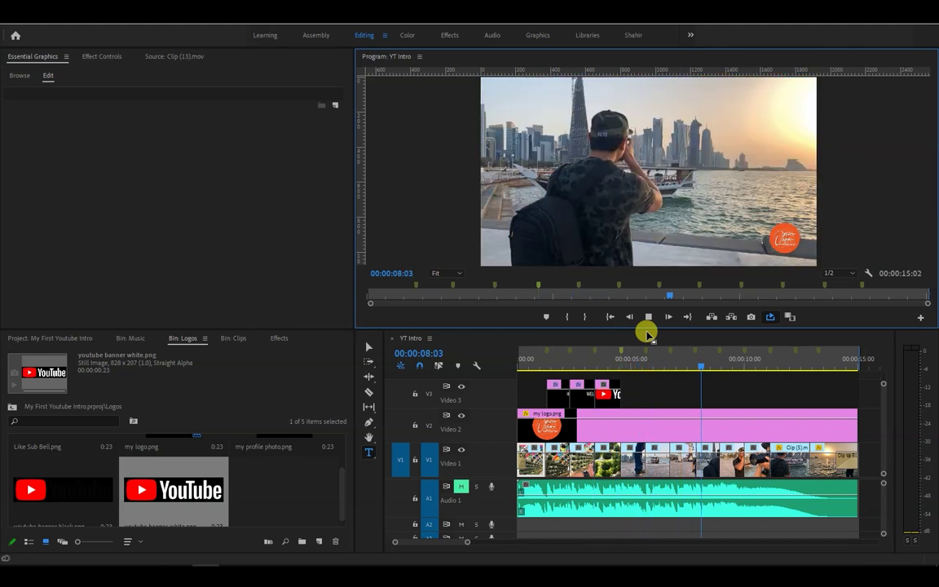
Stop playback, go to the frame showing the YouTube banner, and enlarge the video tracks
click(648, 386)
click(611, 363)
click(607, 394)
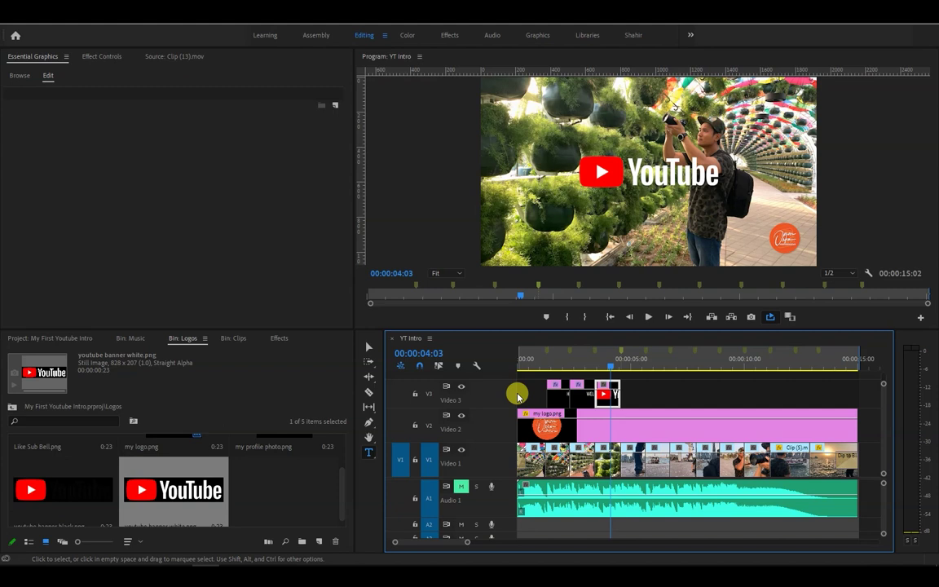
drag(506, 484, 506, 489)
drag(505, 415, 499, 426)
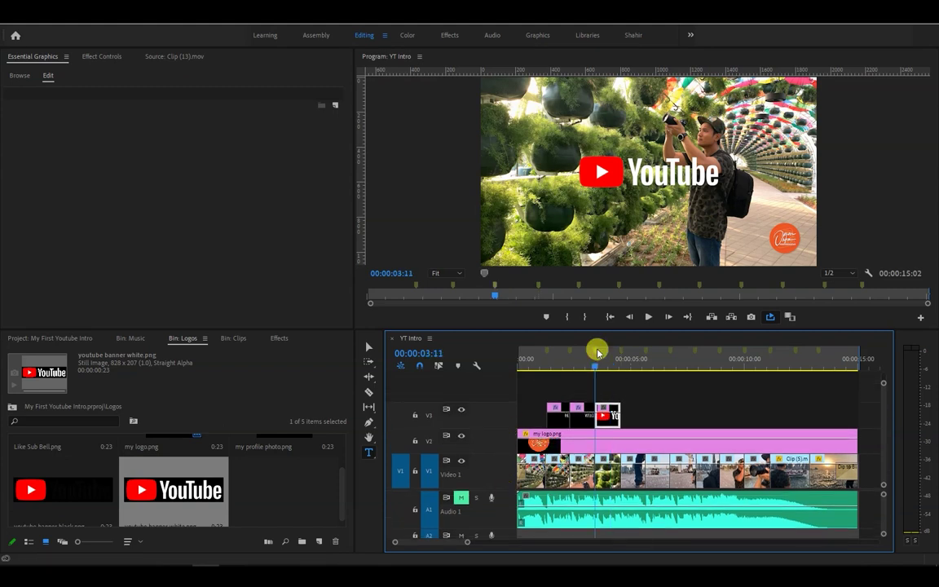
Add a TO MY title on Video 4 at font size 151, positioned just above the banner
click(374, 457)
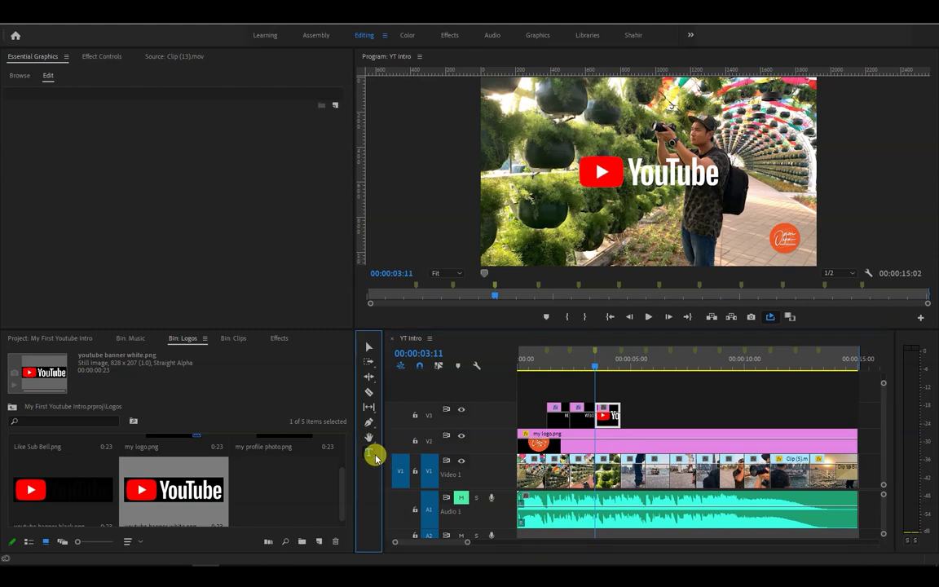
click(600, 135)
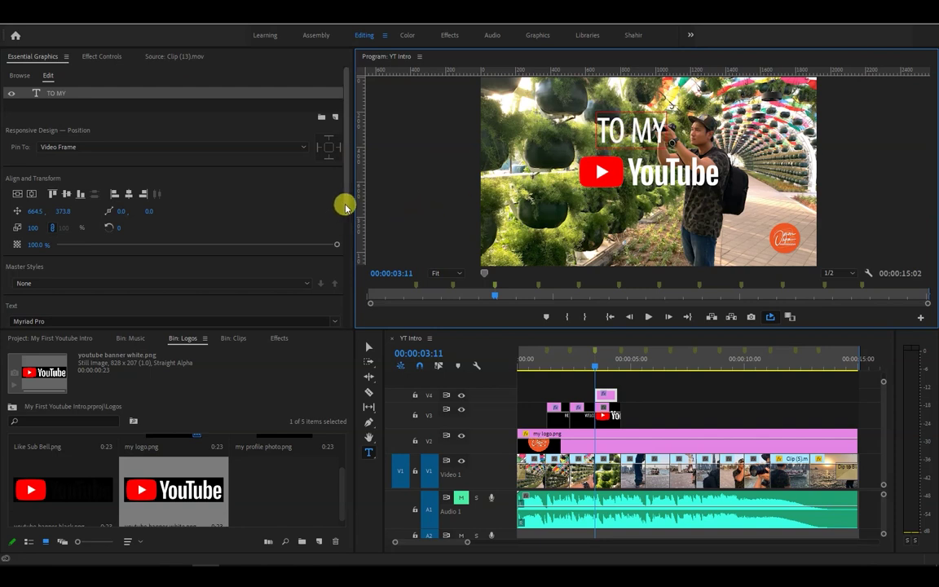
drag(345, 203, 333, 276)
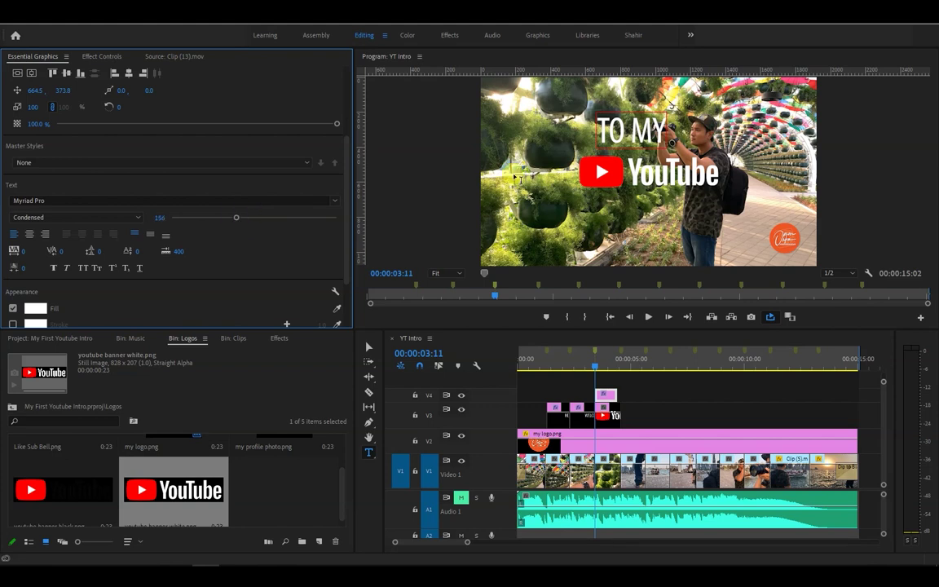
click(599, 128)
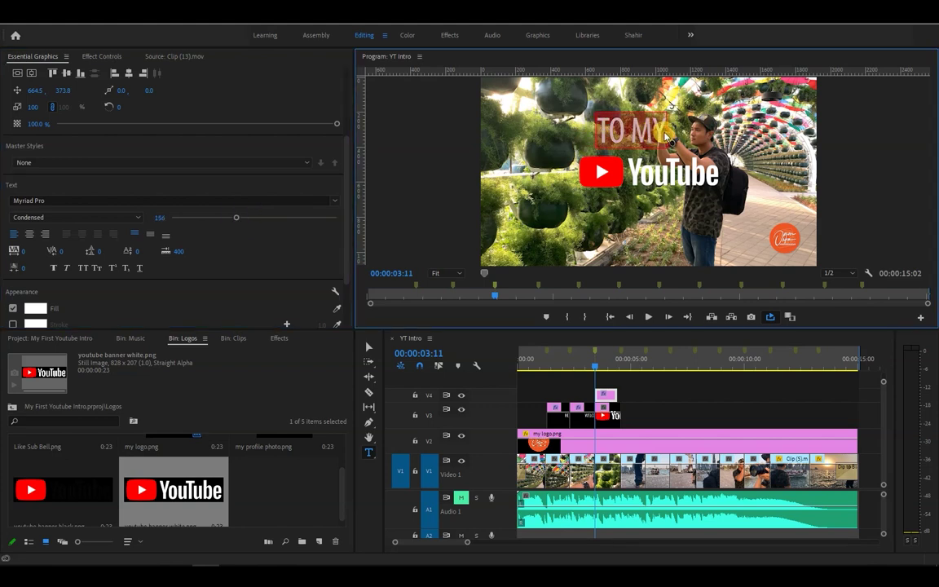
mouse_move(236, 218)
mouse_down()
mouse_move(260, 220)
mouse_move(234, 225)
mouse_up()
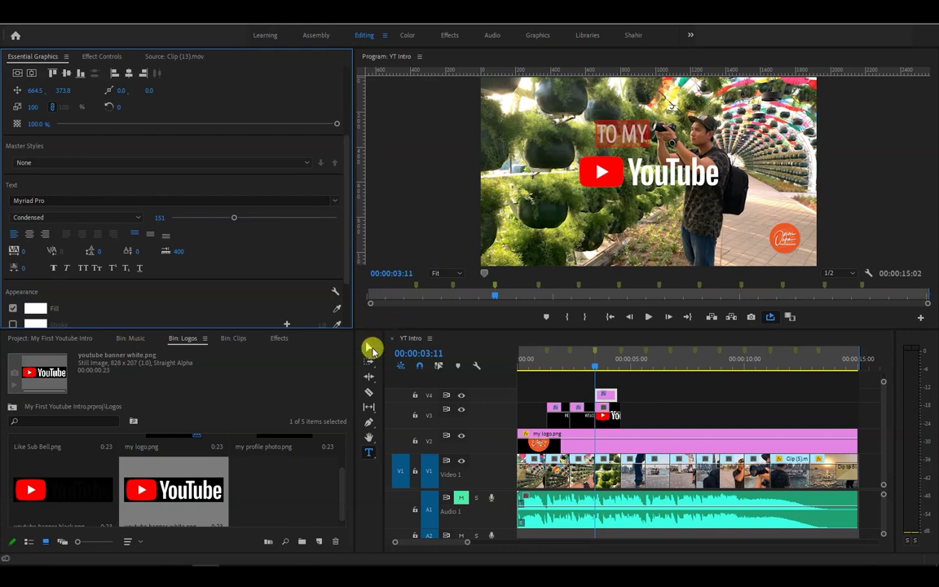
click(370, 348)
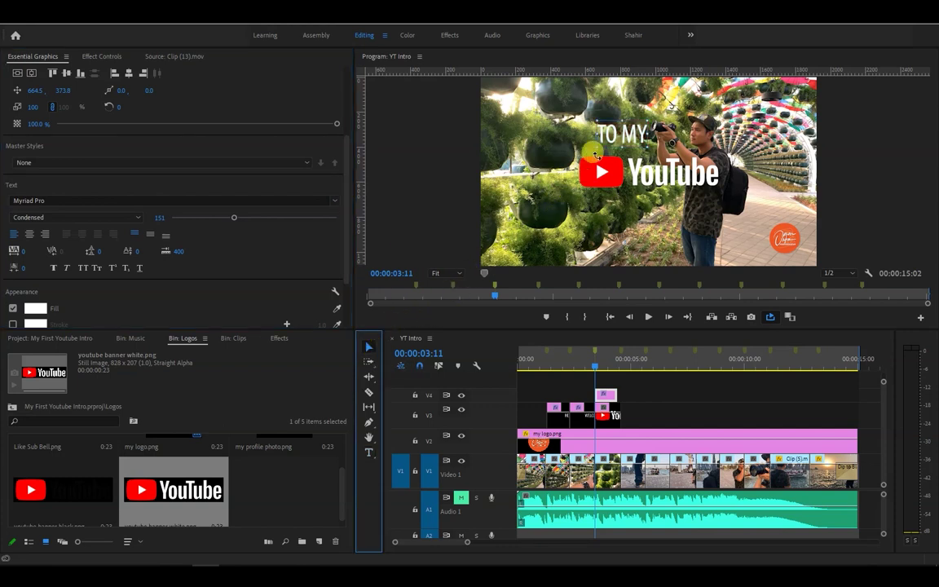
drag(624, 143, 607, 149)
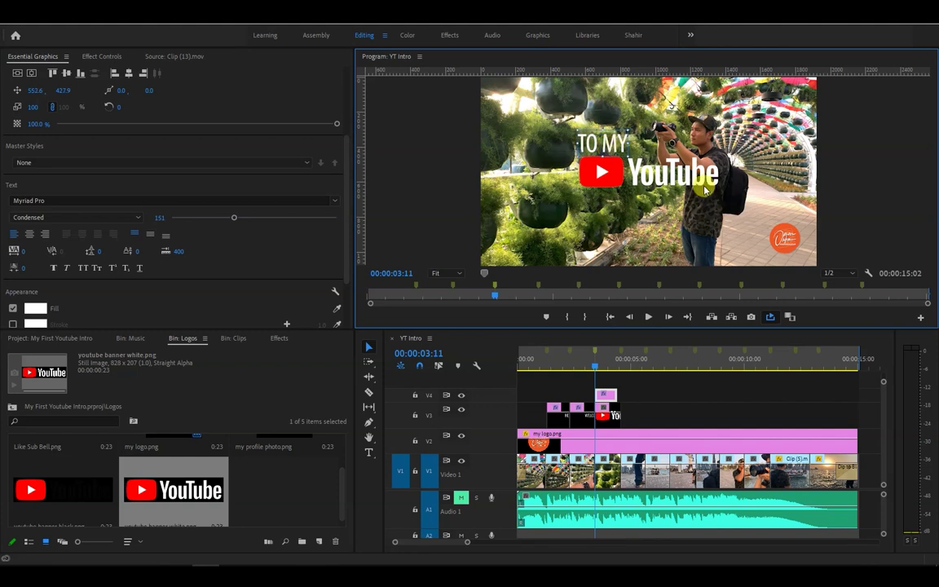
click(370, 452)
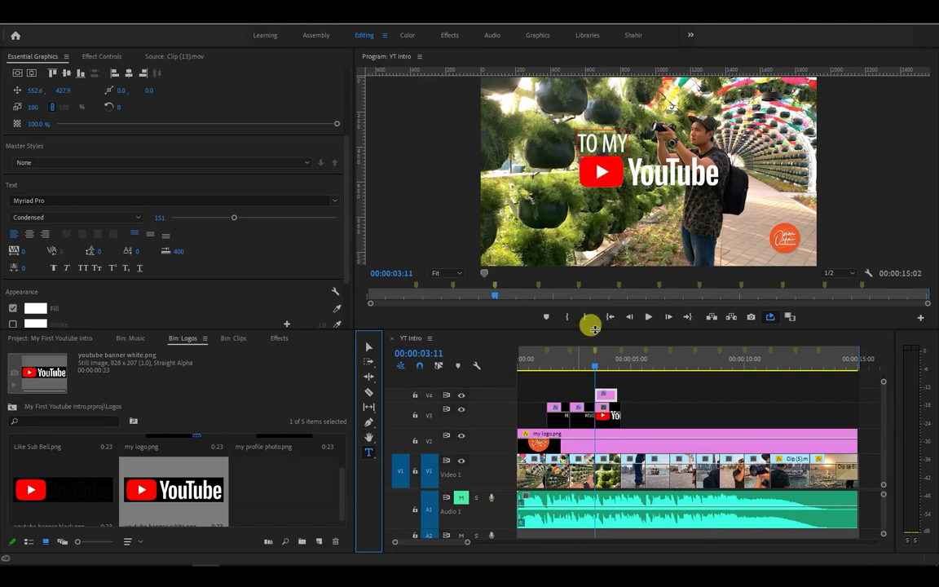
click(651, 200)
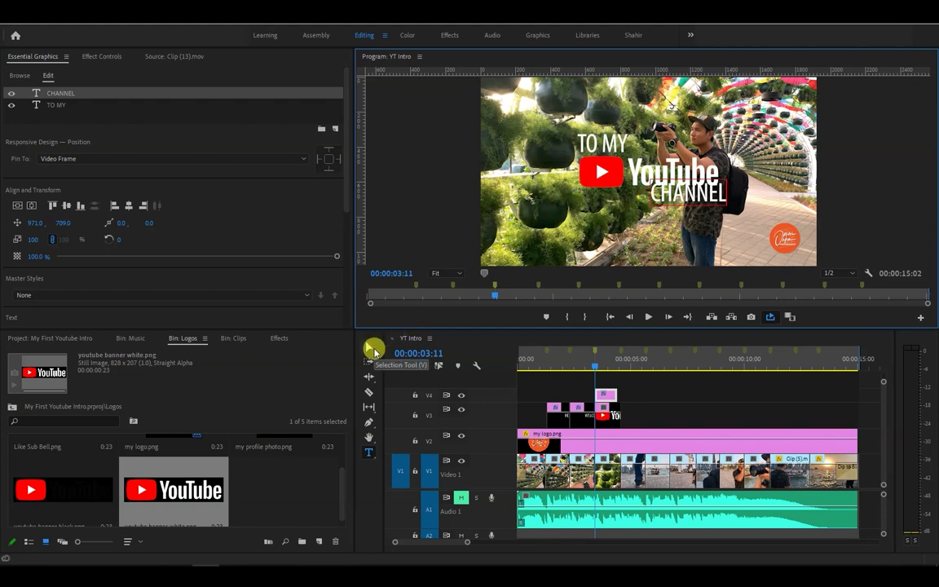
click(371, 348)
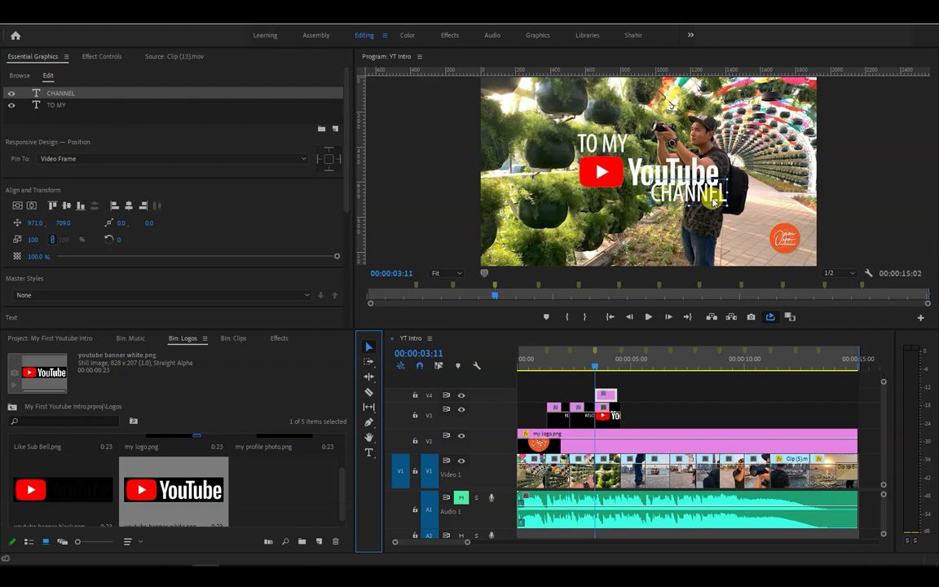
drag(713, 203, 706, 209)
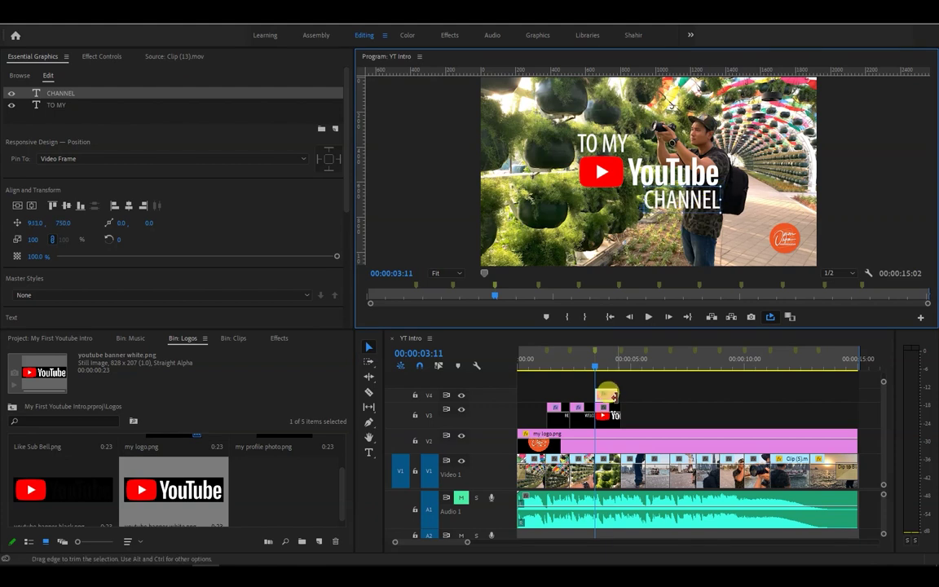
click(622, 353)
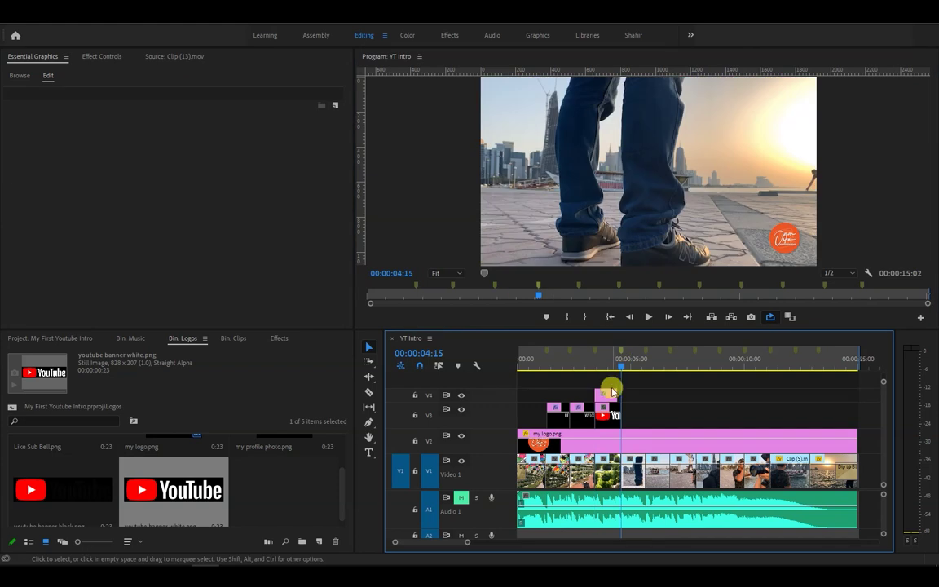
drag(615, 394, 619, 394)
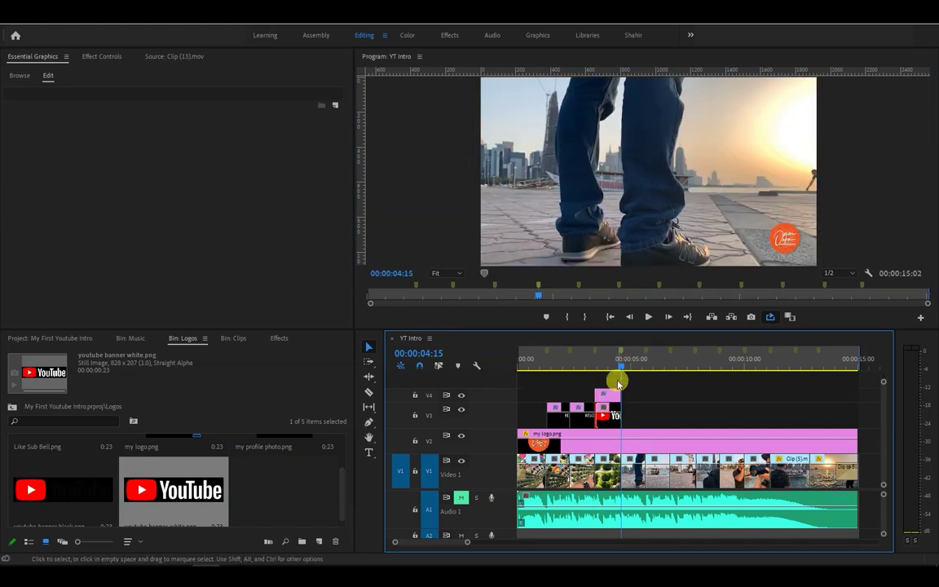
click(613, 394)
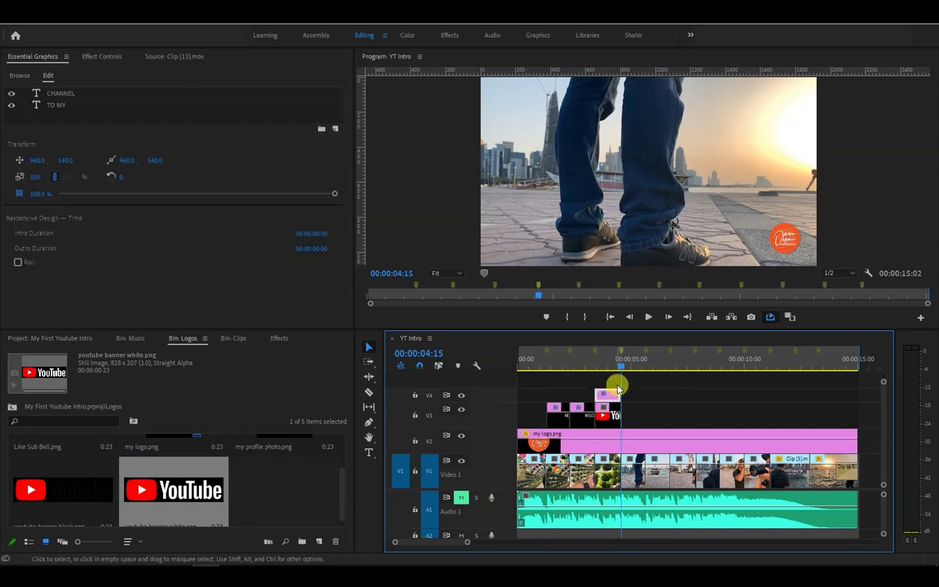
click(538, 364)
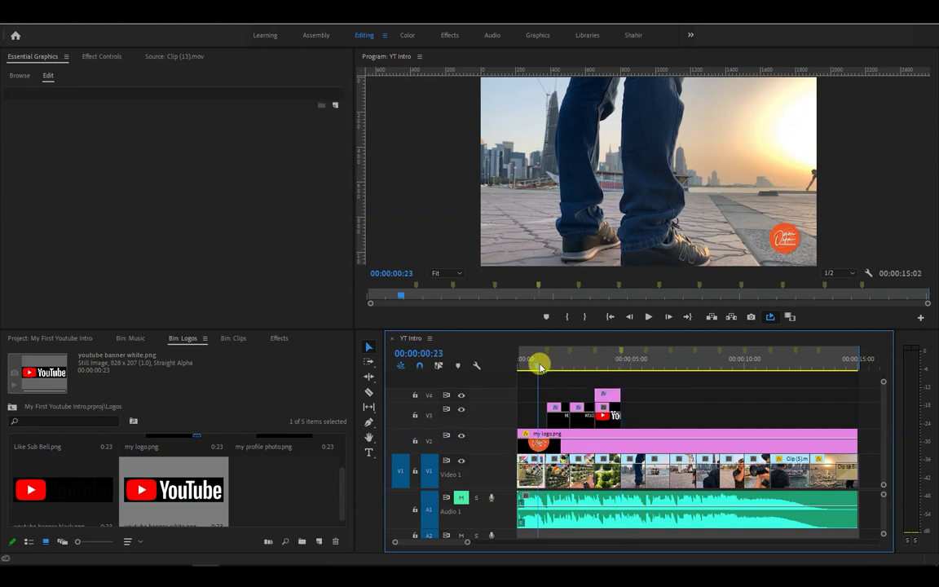
key(space)
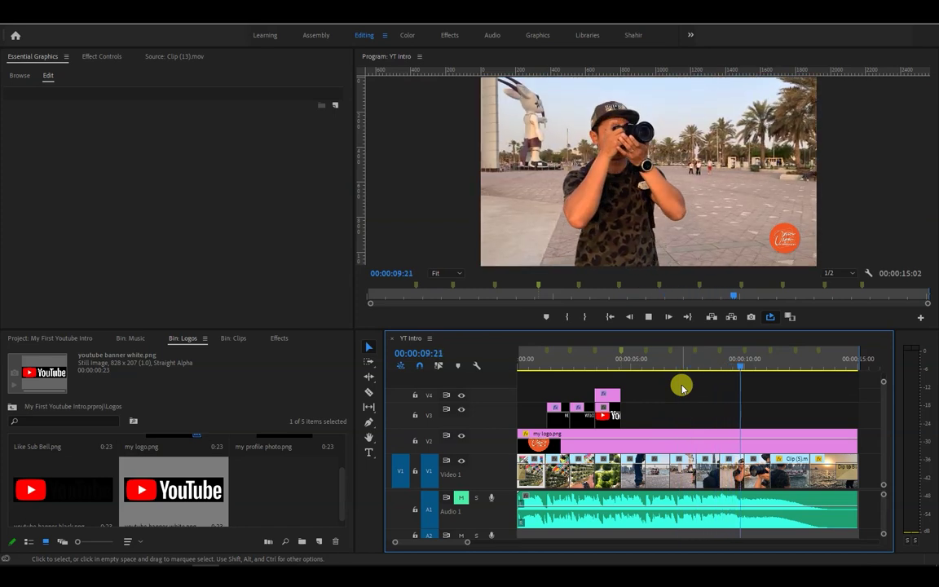
key(space)
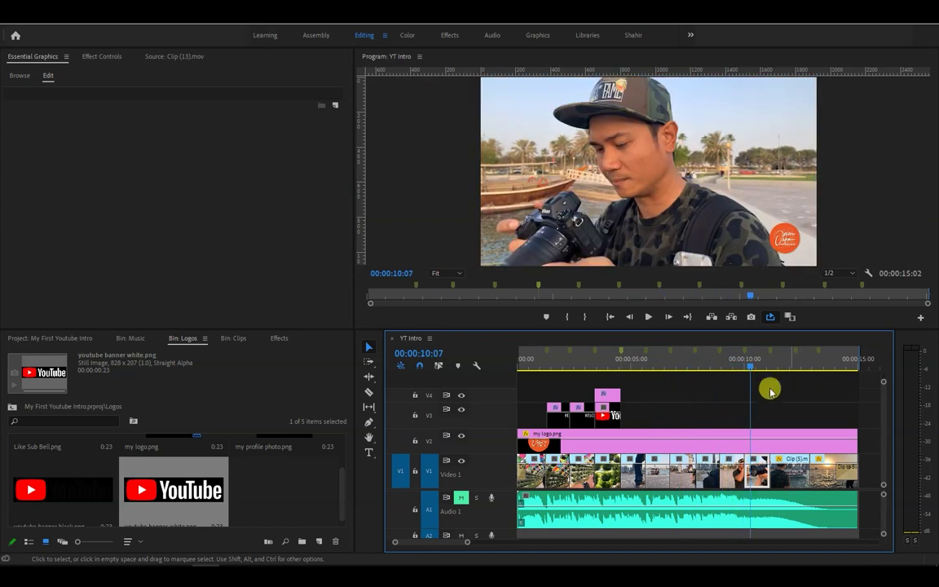
Drag Like Sub Bell.png from the Logos bin onto Video 3 near the end
click(343, 494)
drag(343, 495, 340, 452)
click(72, 468)
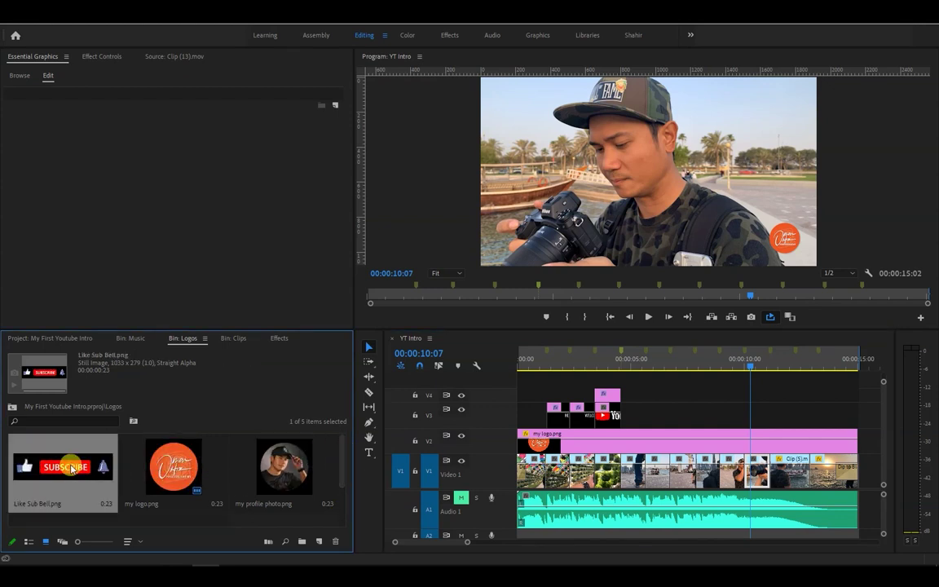
drag(72, 467, 813, 411)
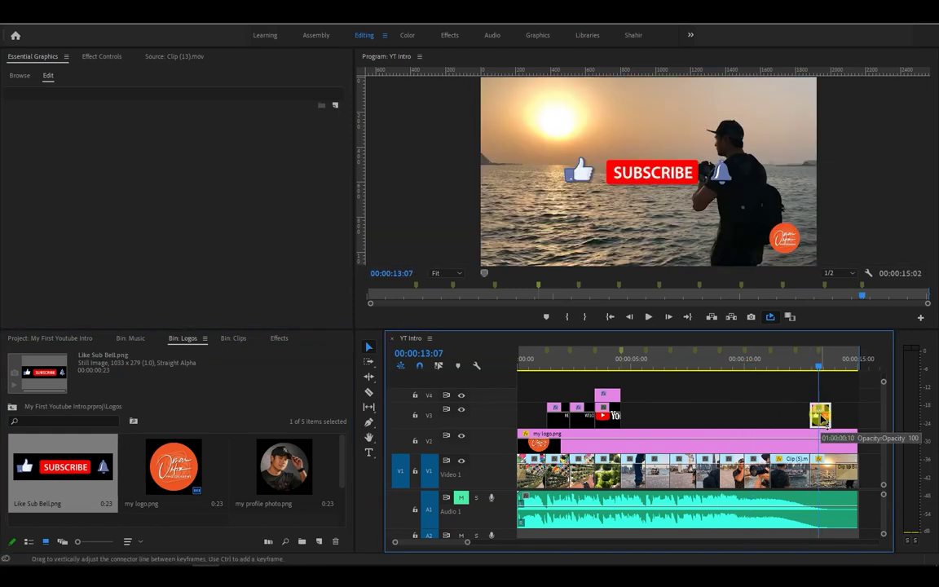
Scale the subscribe banner to 69, lower it in frame, and trim its start to the playhead
click(104, 56)
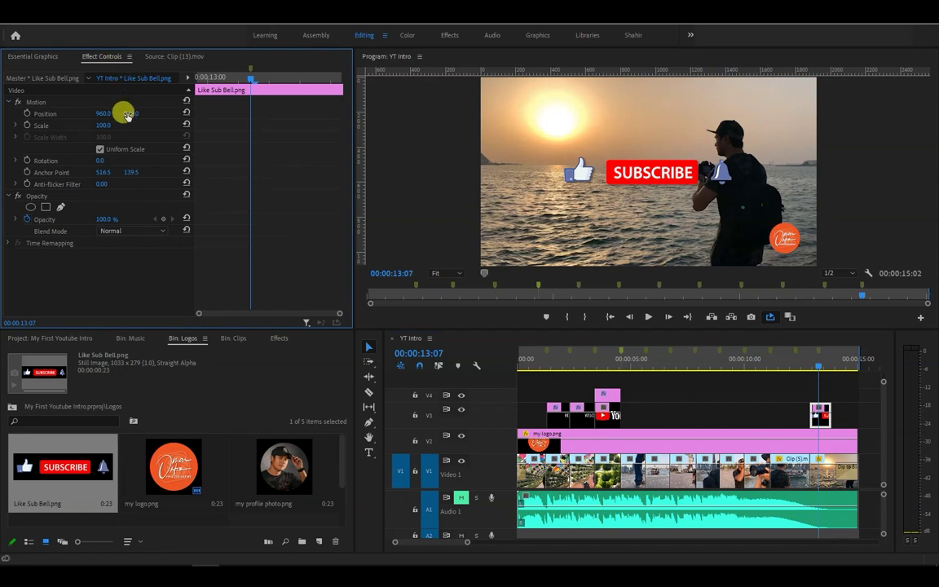
drag(522, 141, 544, 151)
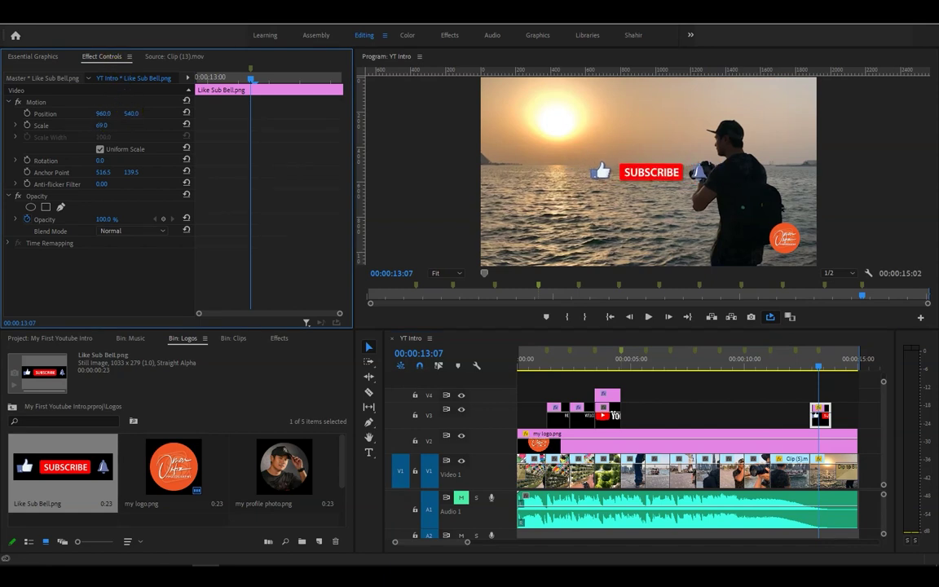
drag(650, 172, 650, 234)
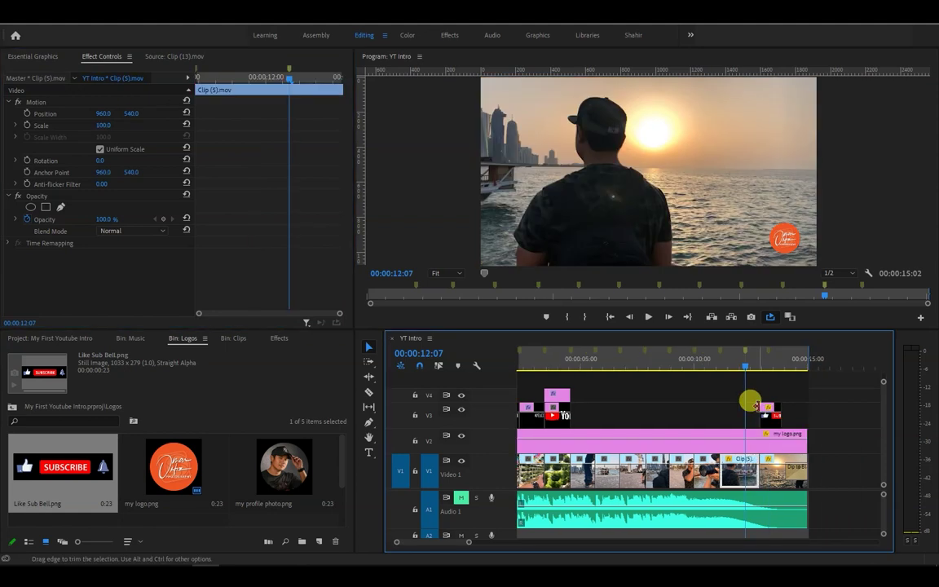
drag(762, 414, 745, 414)
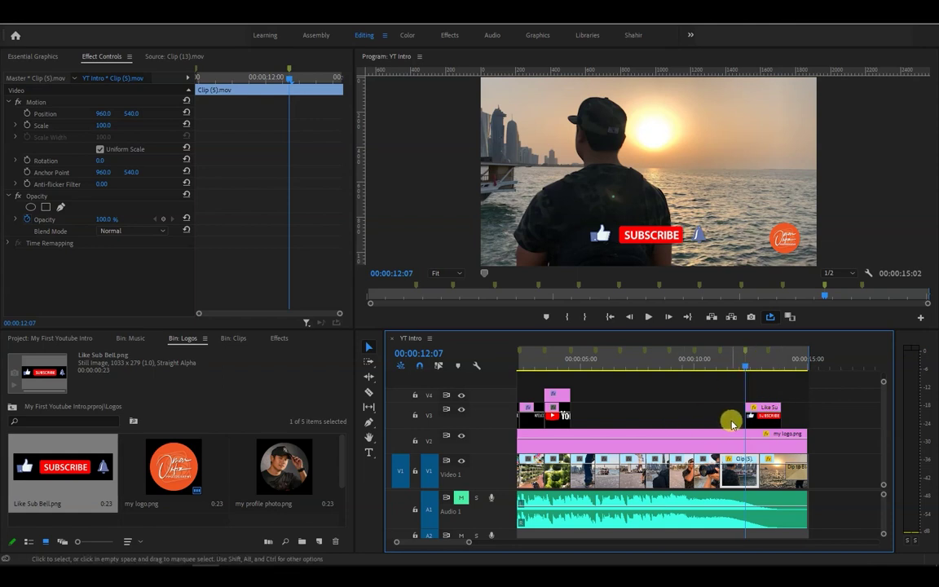
drag(746, 369, 790, 369)
Place my profile photo.png on V4 above the subscribe banner near the end
click(292, 464)
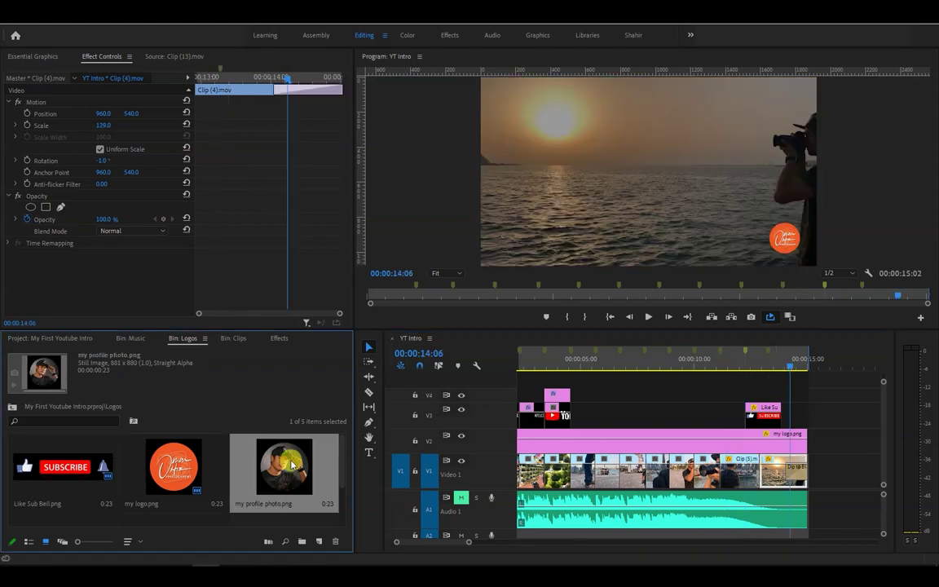
drag(292, 464, 766, 389)
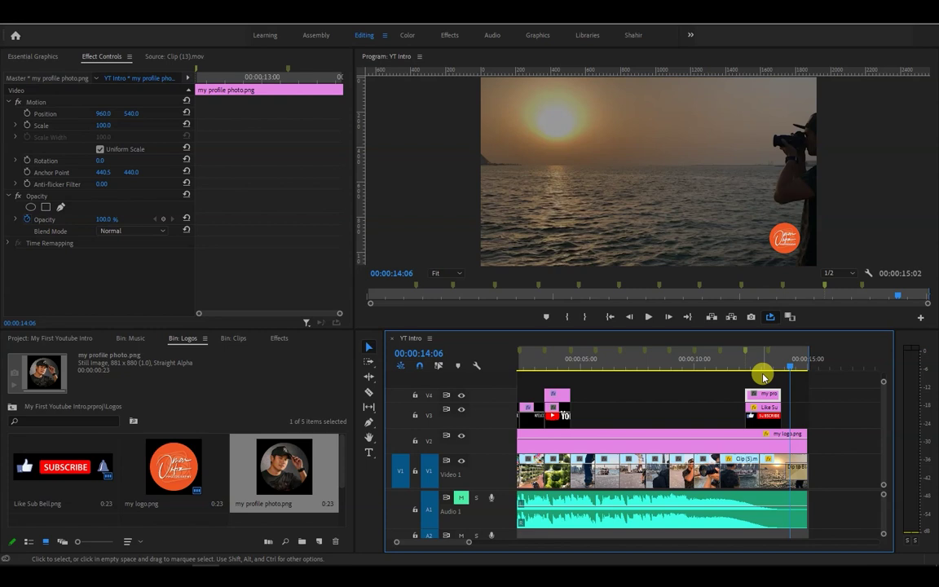
click(759, 366)
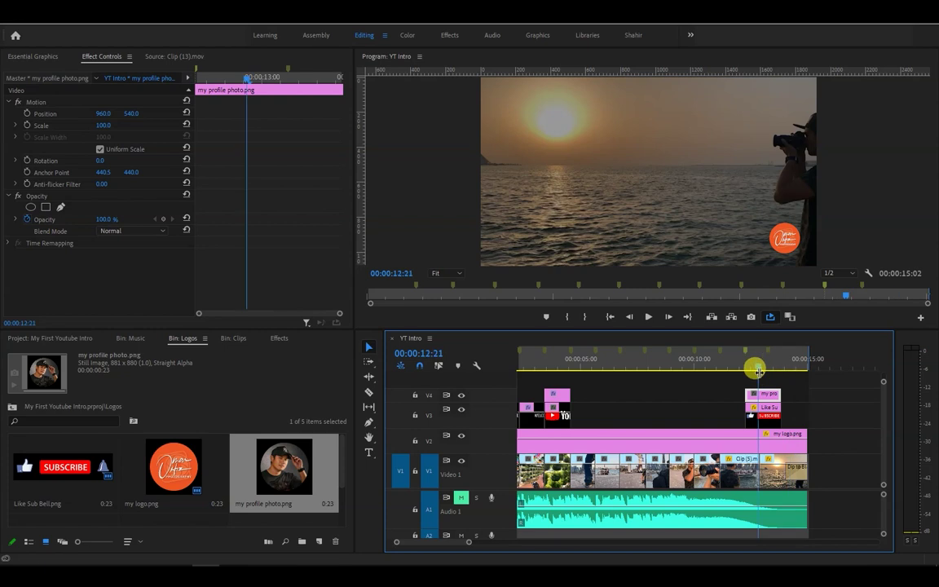
Scale the profile photo to 26, move it to the lower-left corner, and play the ending
click(768, 399)
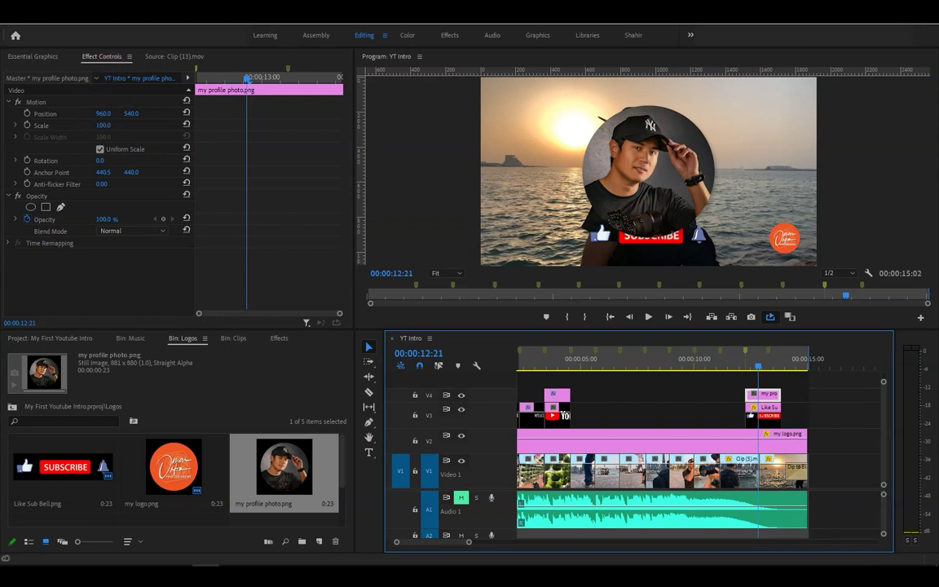
drag(103, 125, 64, 124)
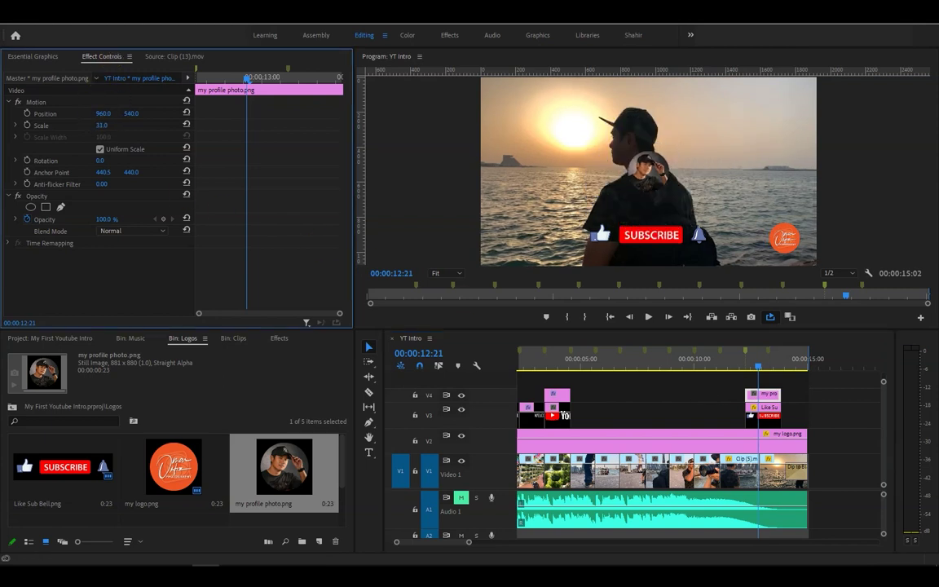
click(33, 103)
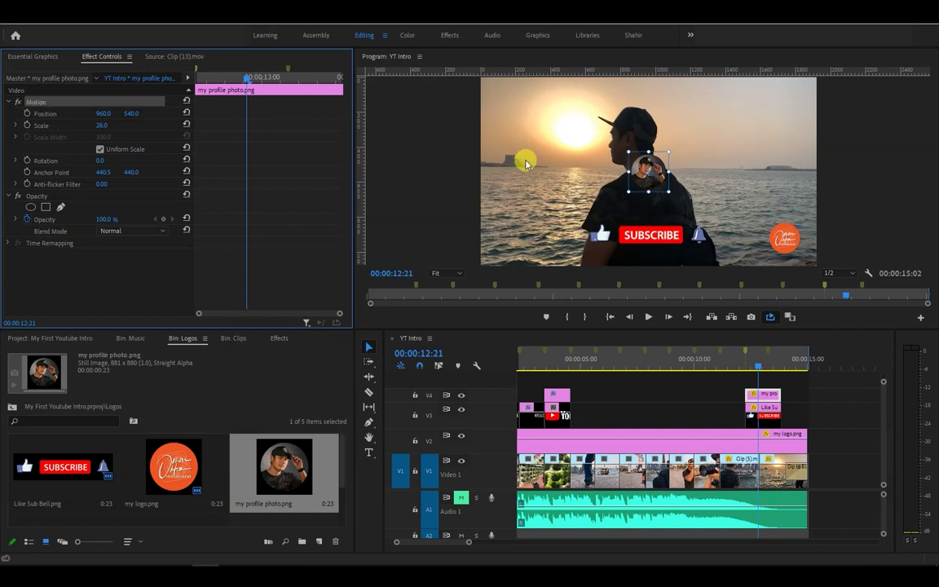
drag(639, 184, 509, 238)
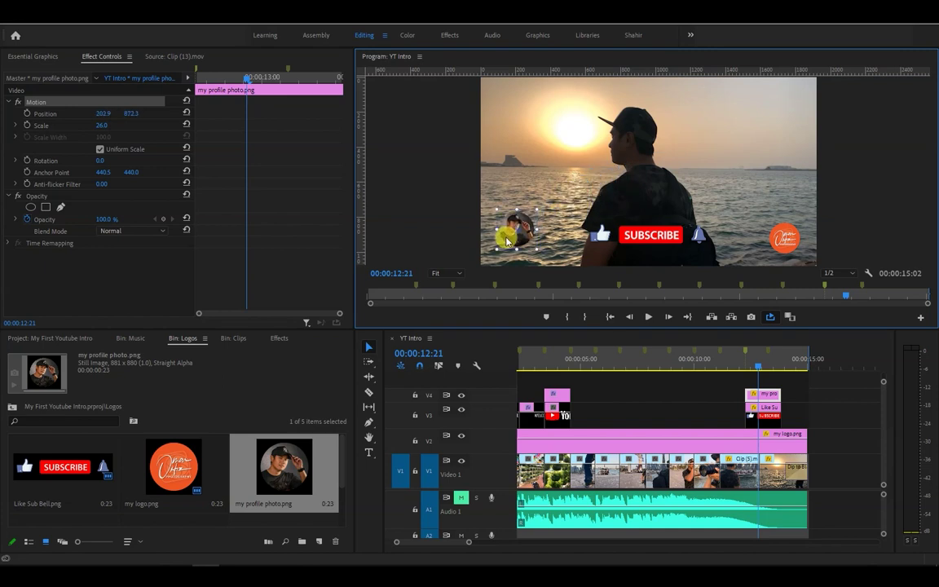
click(547, 254)
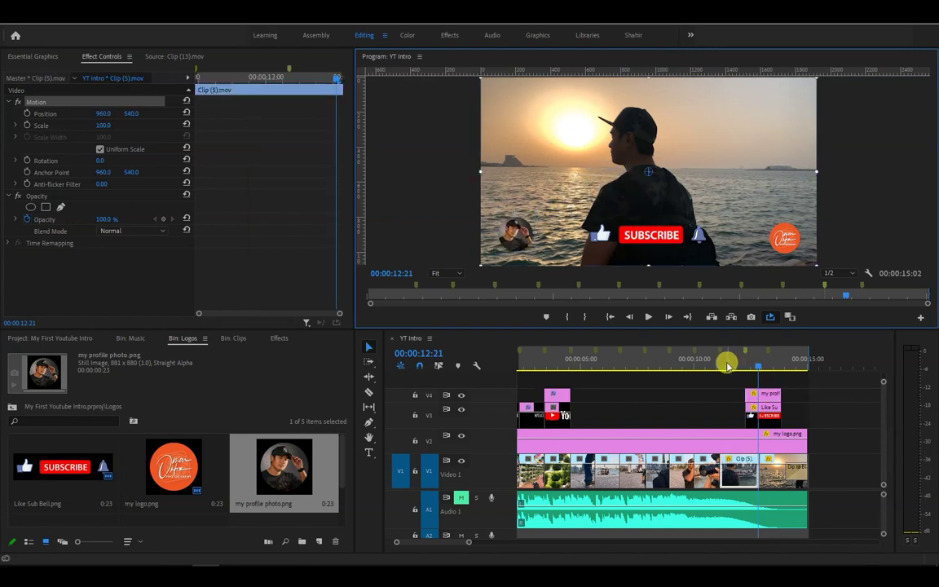
click(728, 366)
key(space)
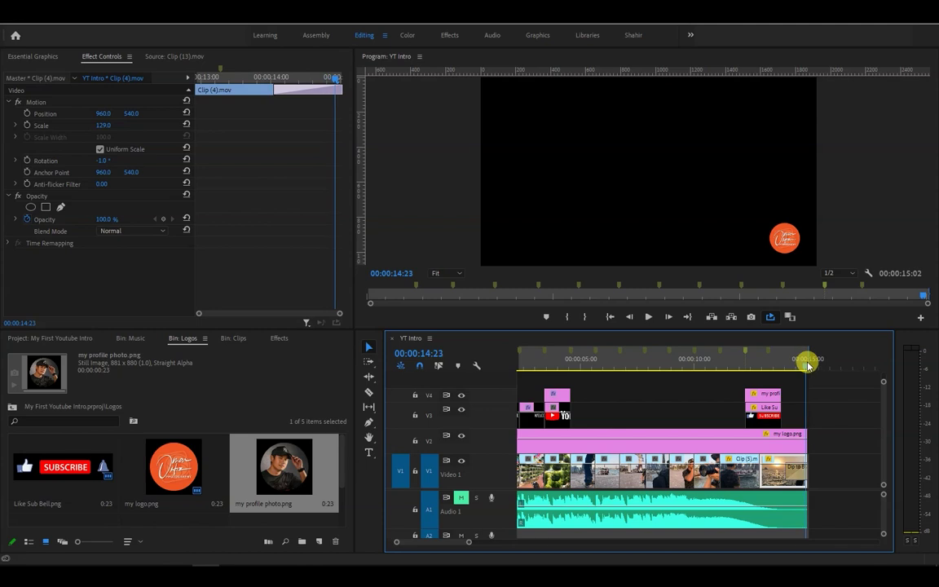
Delete the existing one-second Dip to Black at the end of V1
drag(807, 365, 779, 368)
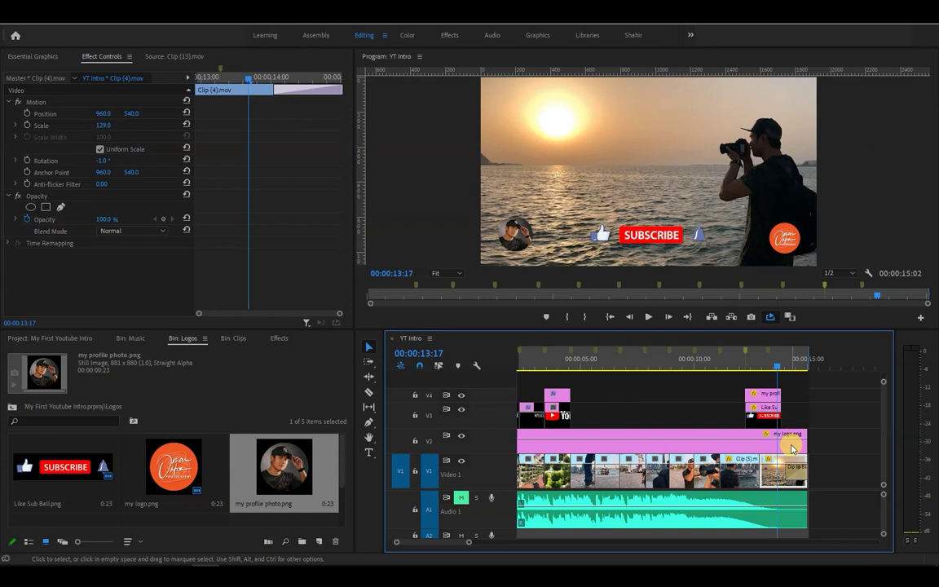
click(796, 476)
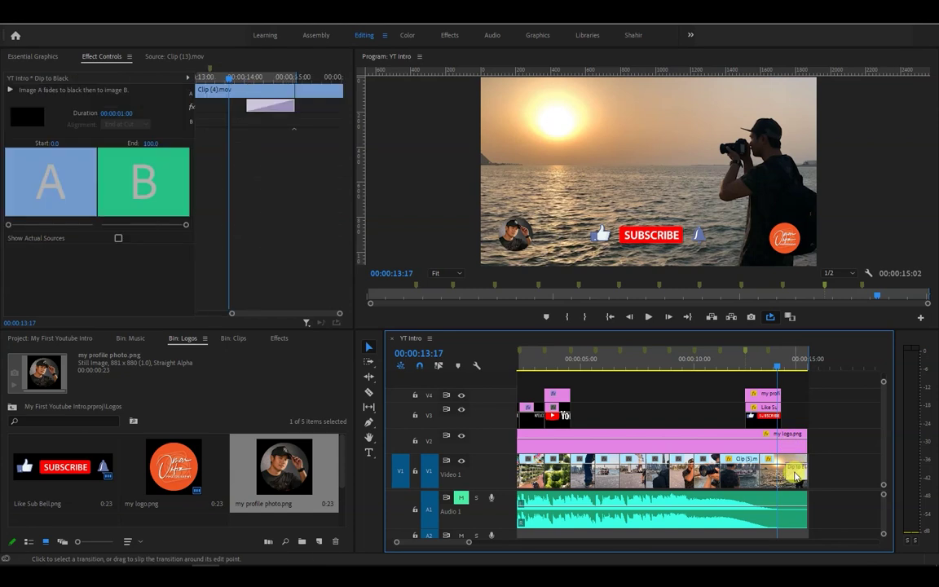
key(space)
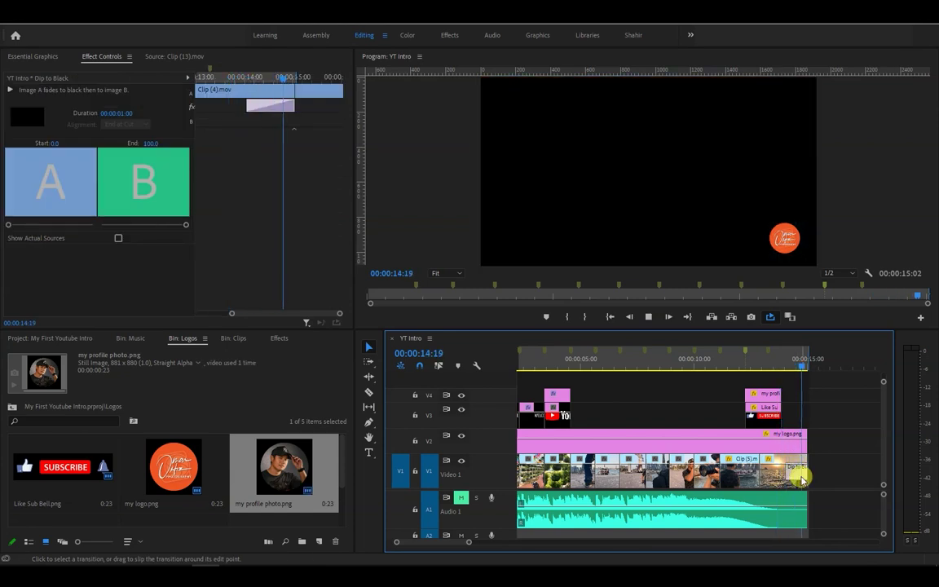
scroll(819, 471, down, 3)
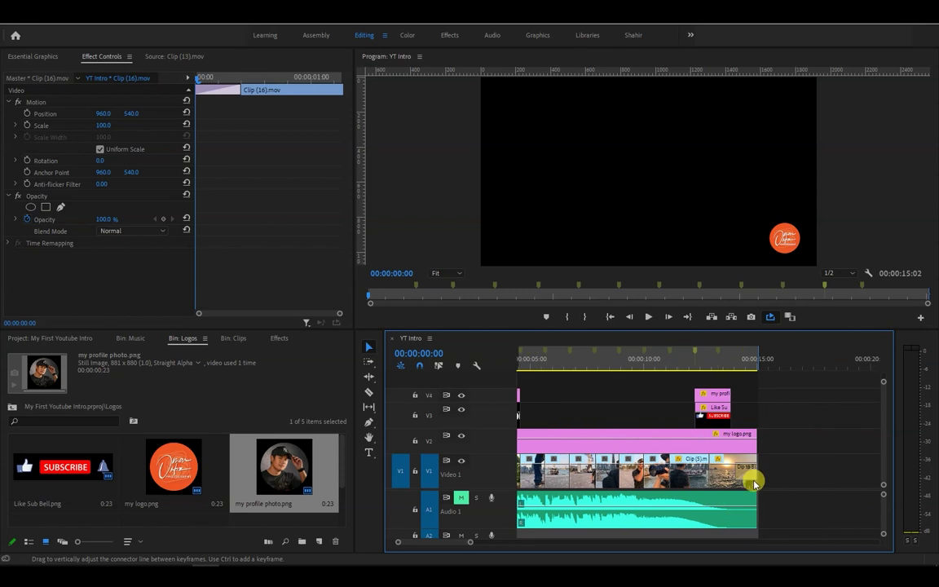
click(746, 470)
click(729, 360)
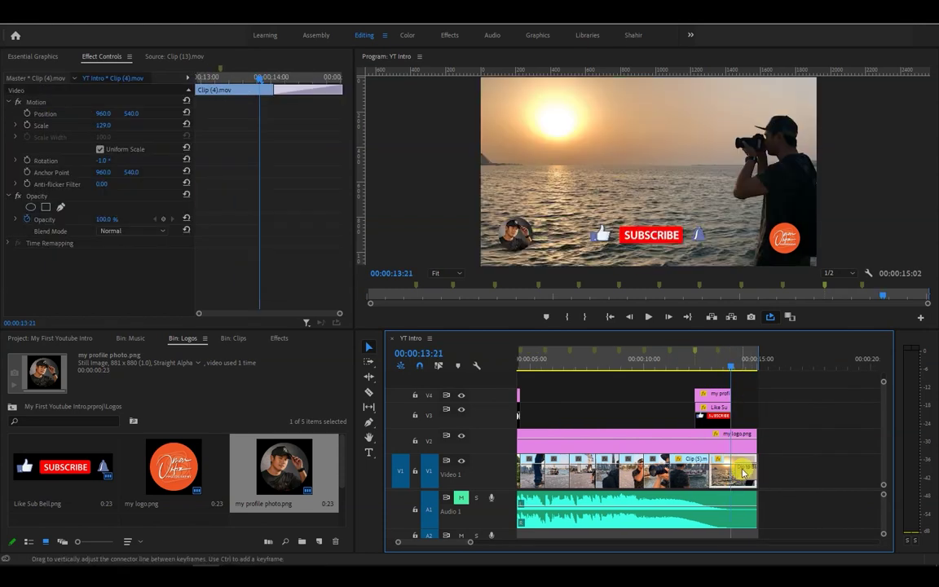
click(745, 471)
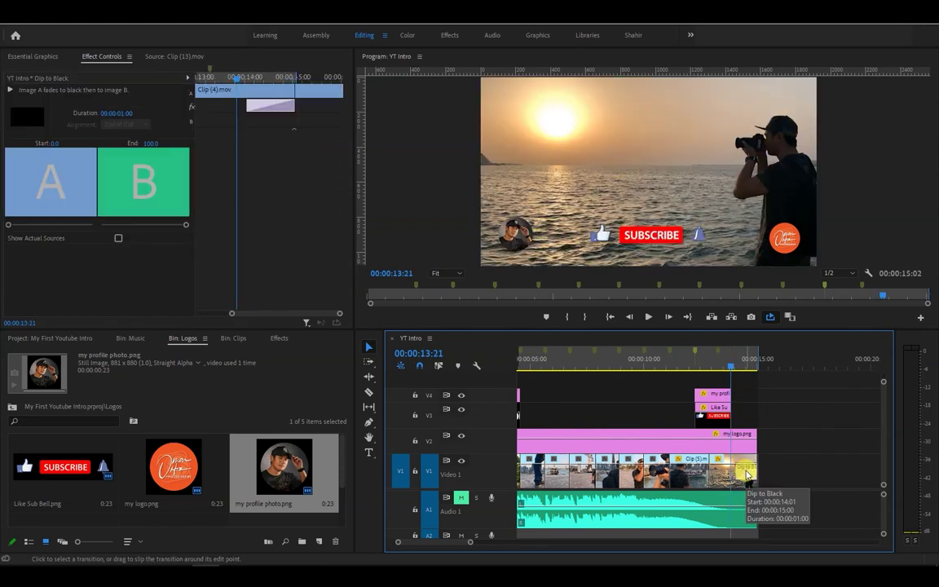
key(Delete)
key(space)
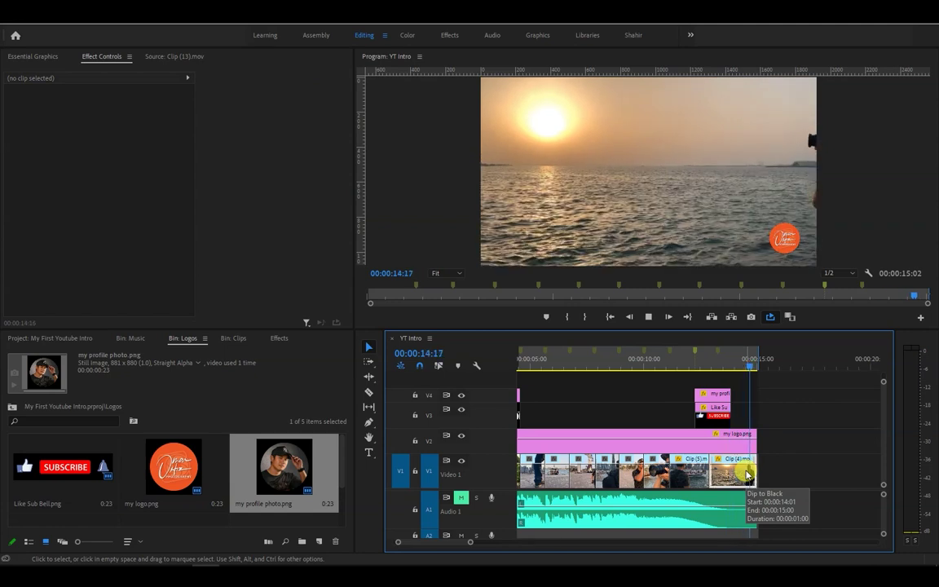
Apply a new Dip to Black to the last V1 clip with duration 15
click(745, 473)
click(280, 339)
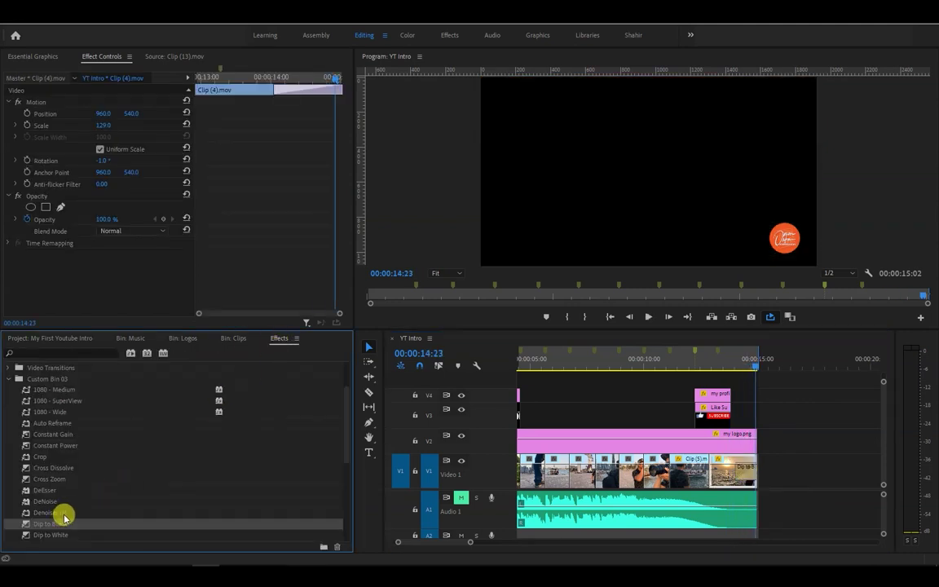
scroll(66, 505, down, 4)
scroll(68, 460, down, 1)
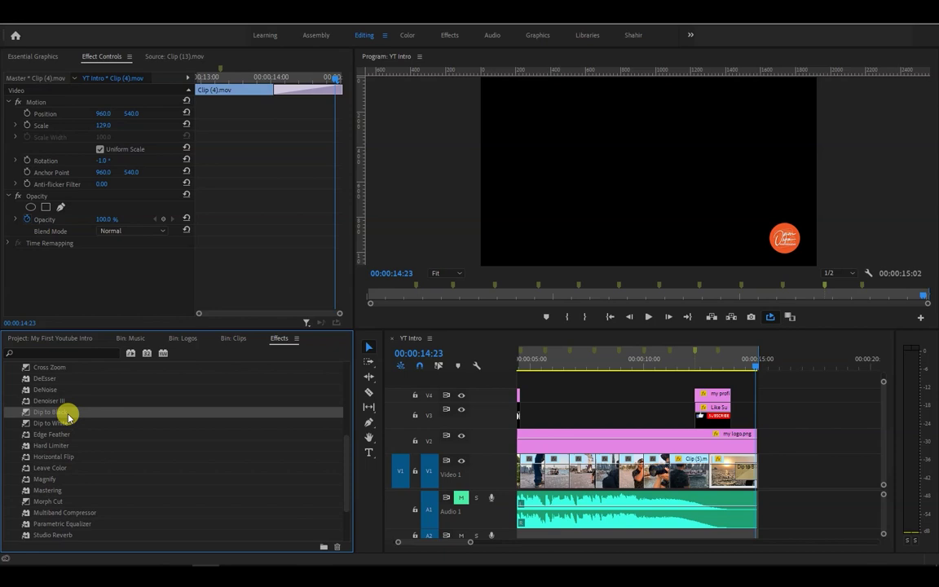
drag(64, 415, 676, 438)
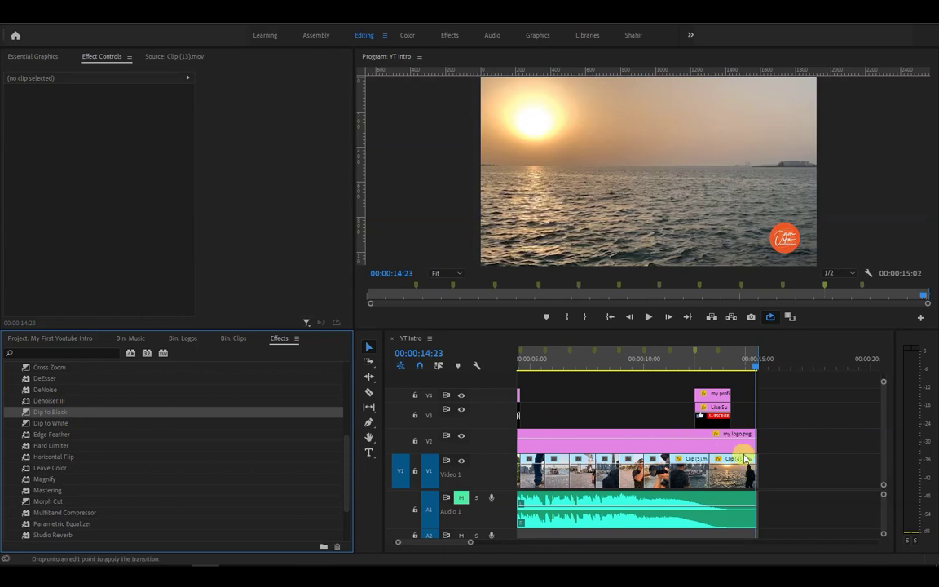
drag(749, 470, 748, 475)
click(733, 478)
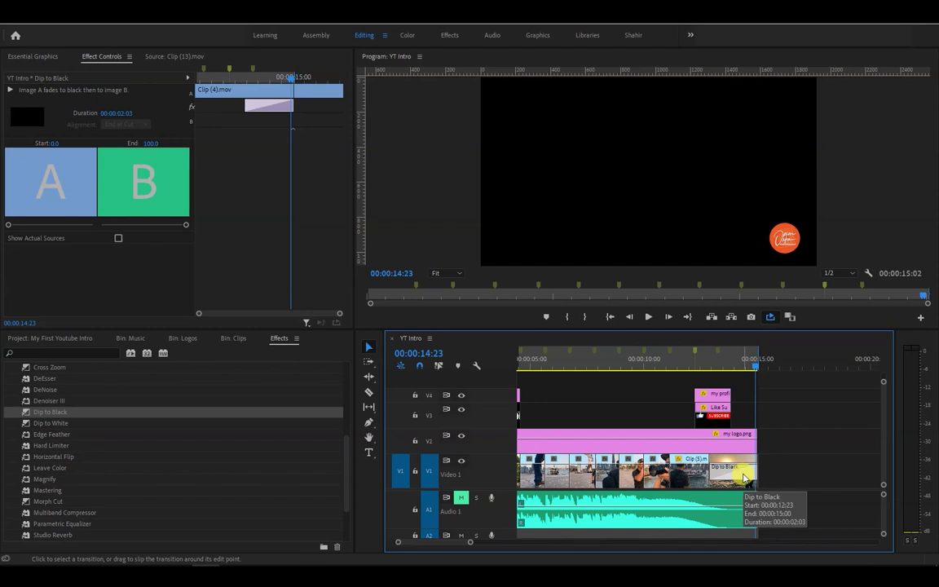
double_click(743, 475)
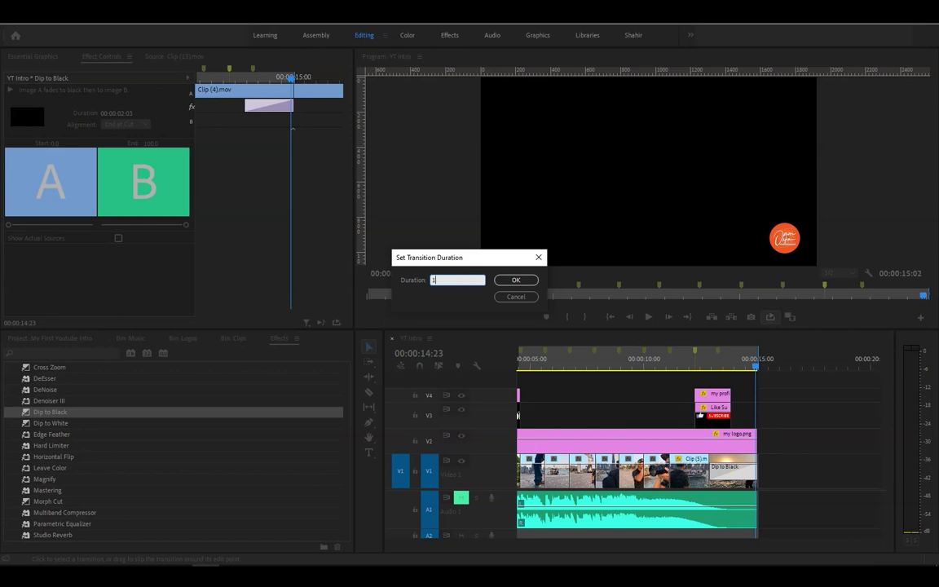
text(15)
key(Return)
End the Like Sub Bell, profile photo and logo clips at 00:00:14:11, then preview the ending
click(706, 407)
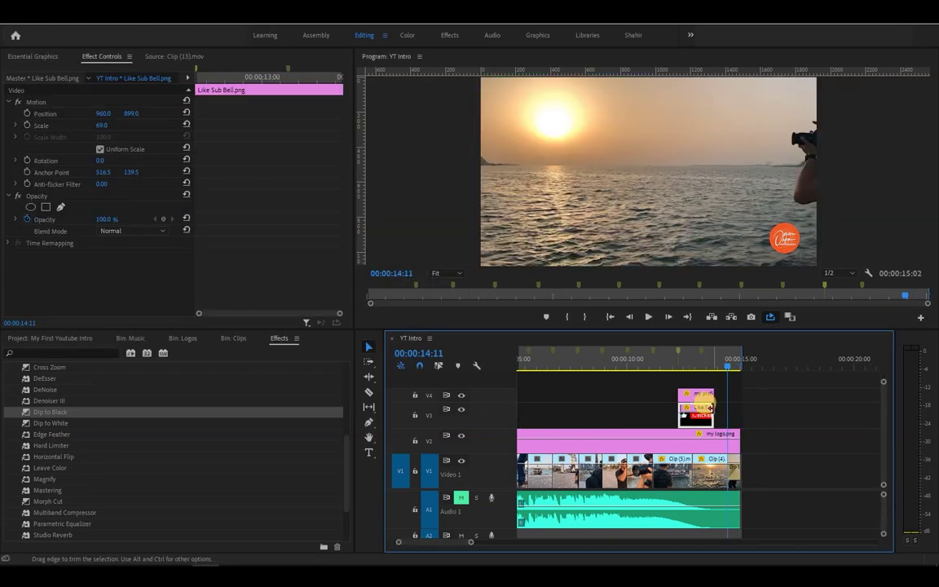
drag(710, 408, 725, 393)
click(709, 397)
click(721, 440)
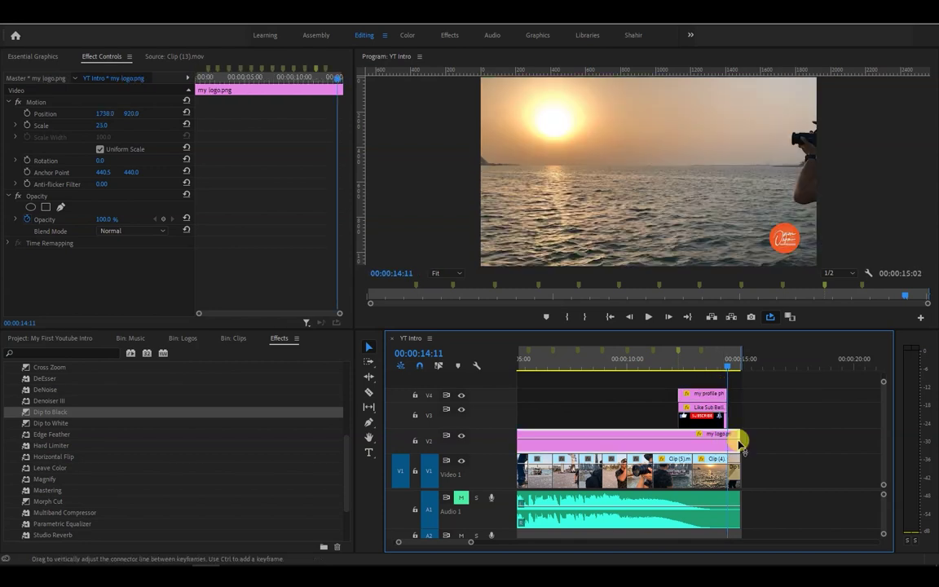
drag(730, 430, 723, 425)
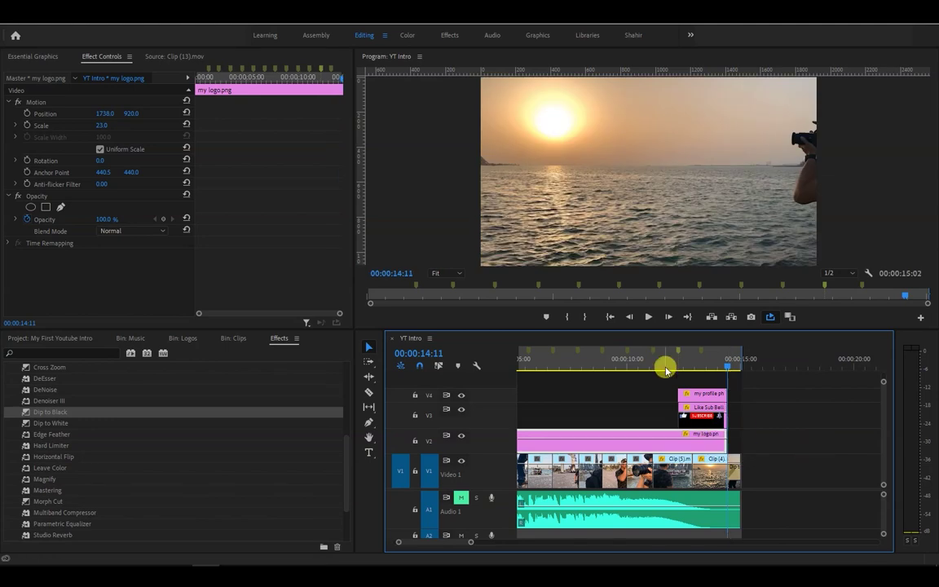
drag(665, 369, 661, 367)
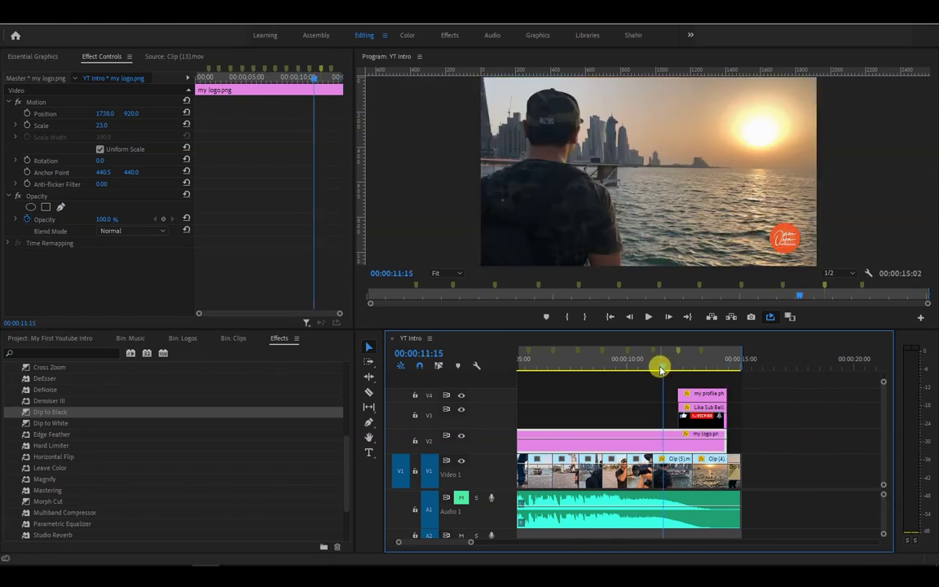
click(649, 319)
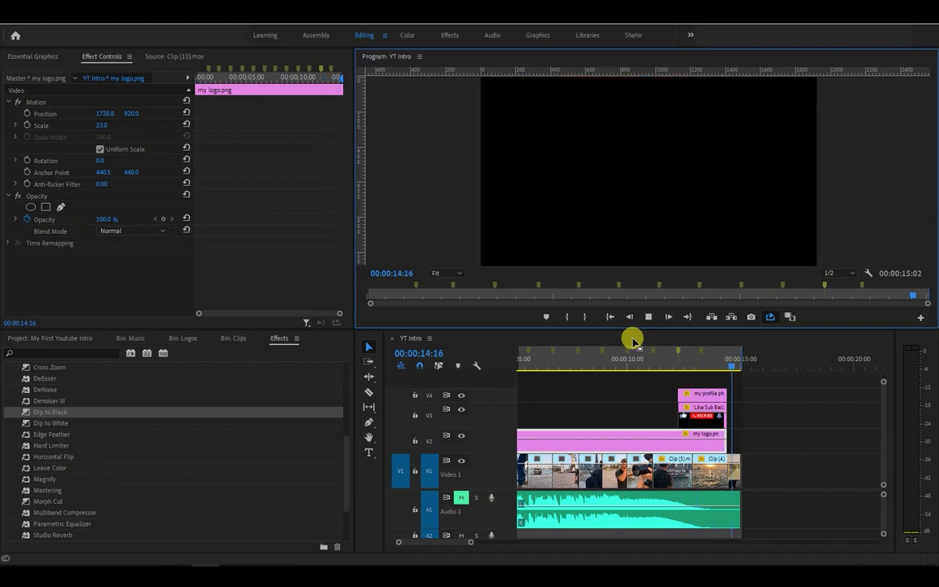
click(634, 339)
key(backslash)
key(Home)
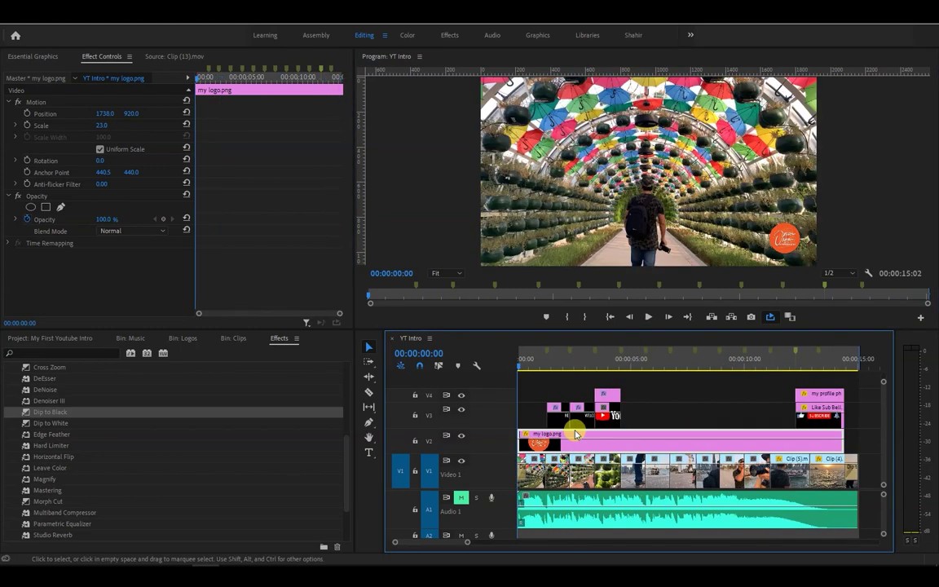
click(648, 317)
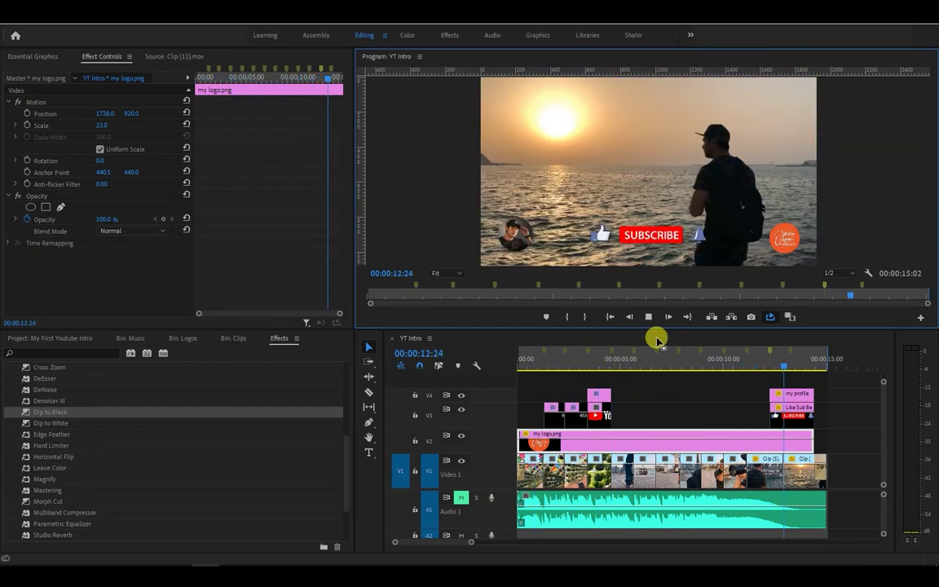
key(space)
click(375, 477)
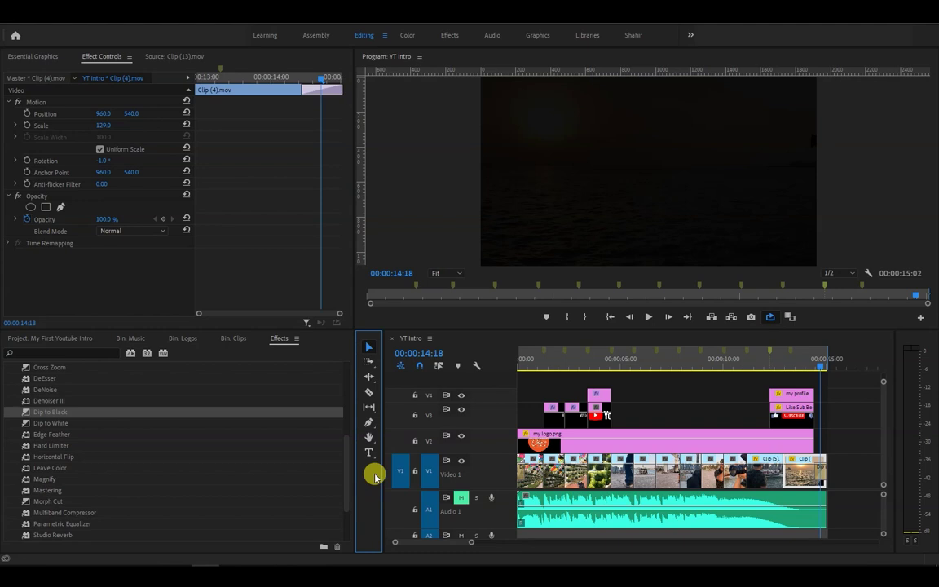
Run Sequence > Render In to Out on the YT Intro sequence
click(85, 24)
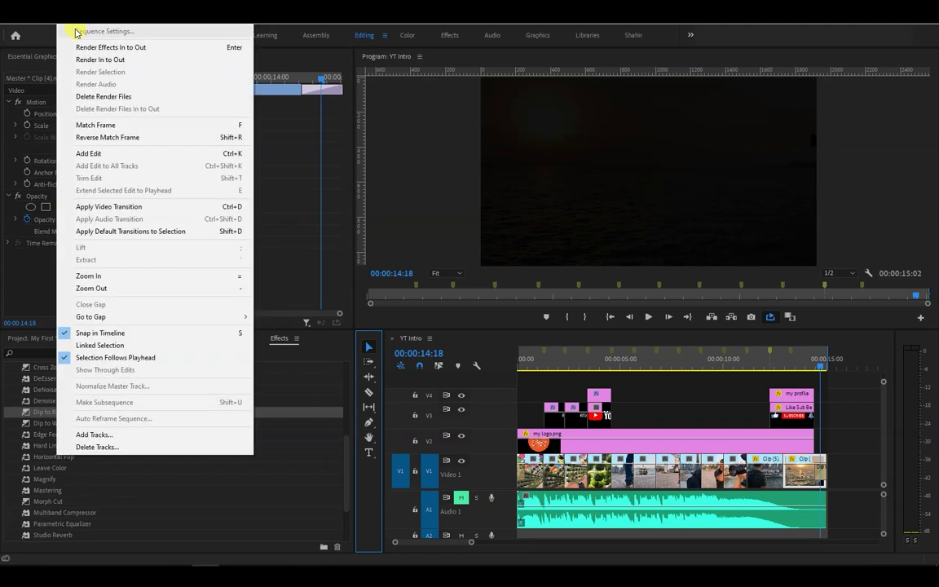
click(149, 60)
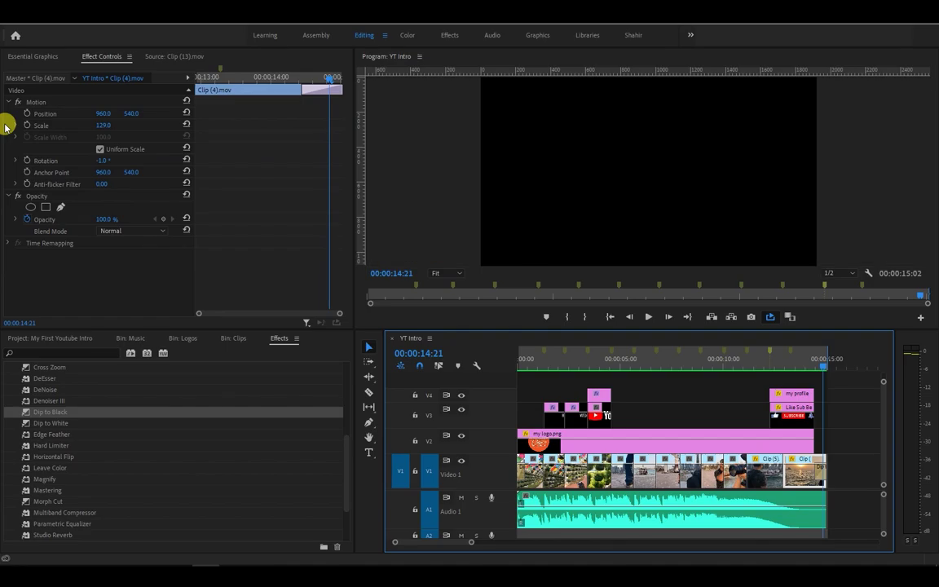
Add a 10-frame Cross Dissolve to the start of the logo clip
click(675, 420)
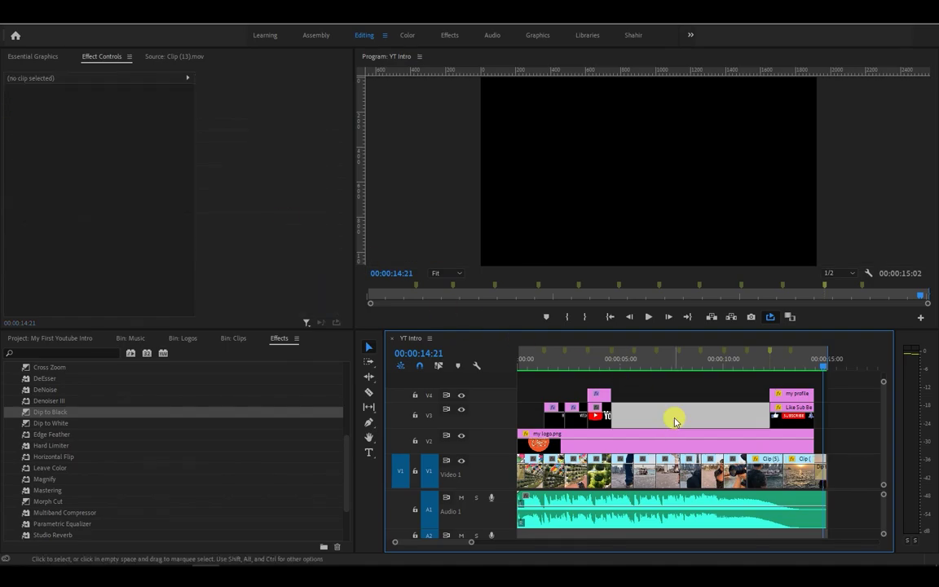
click(682, 383)
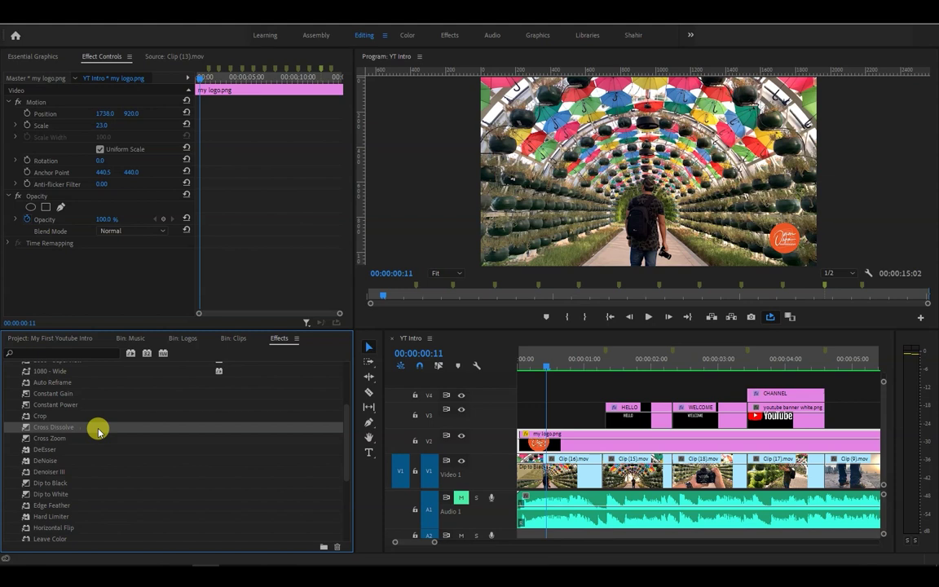
drag(98, 430, 525, 440)
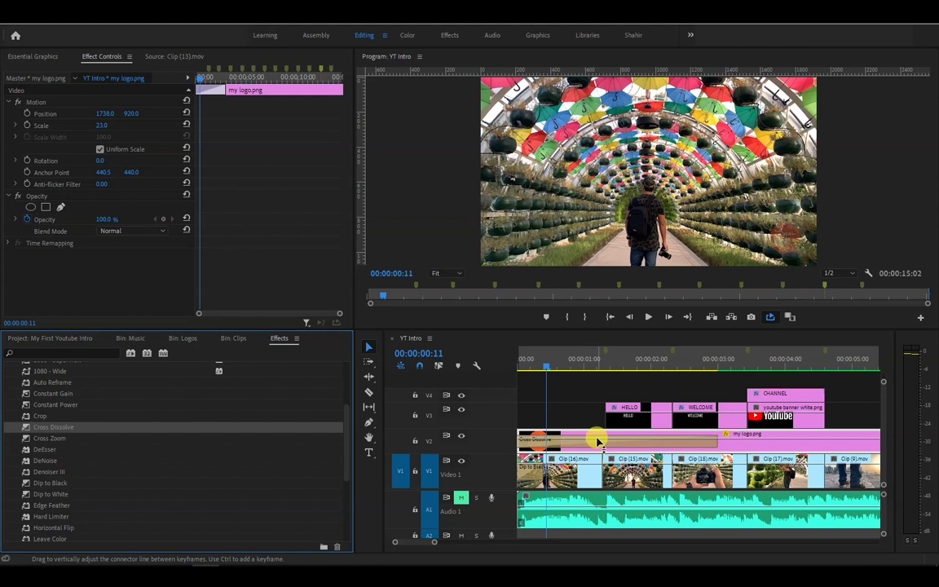
click(601, 443)
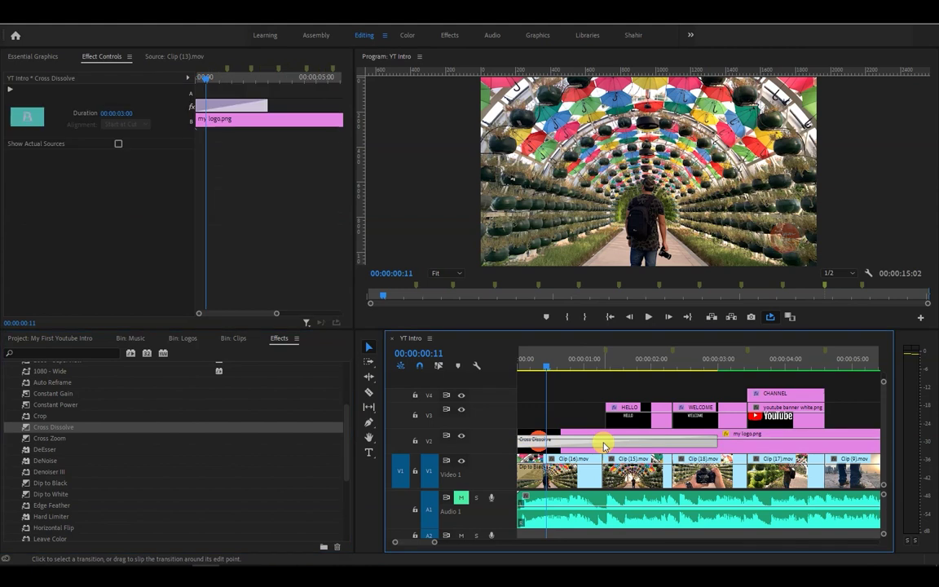
double_click(604, 445)
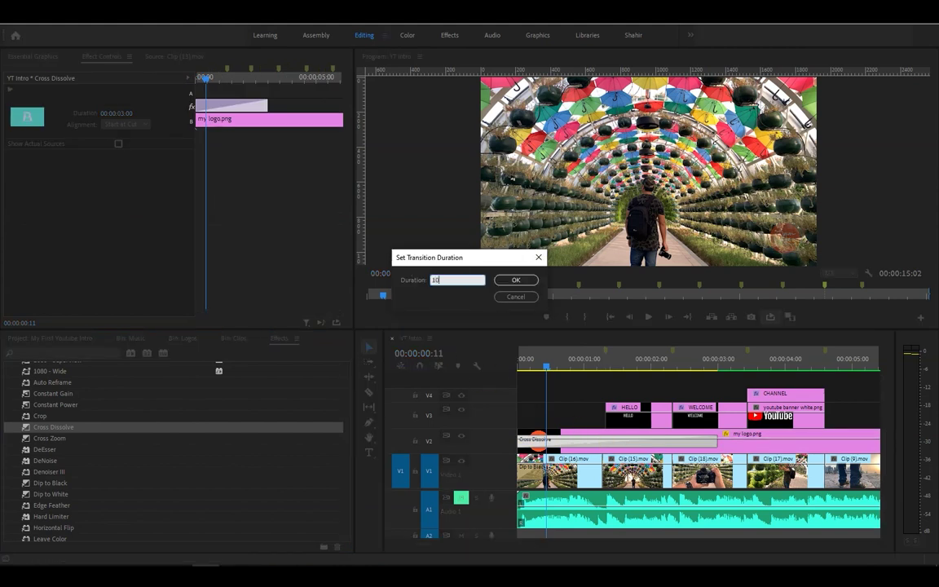
key(Return)
Add a short Wipe transition to the start of the HELLO title
scroll(335, 430, down, 10)
drag(37, 535, 625, 422)
double_click(621, 423)
key(Return)
key(space)
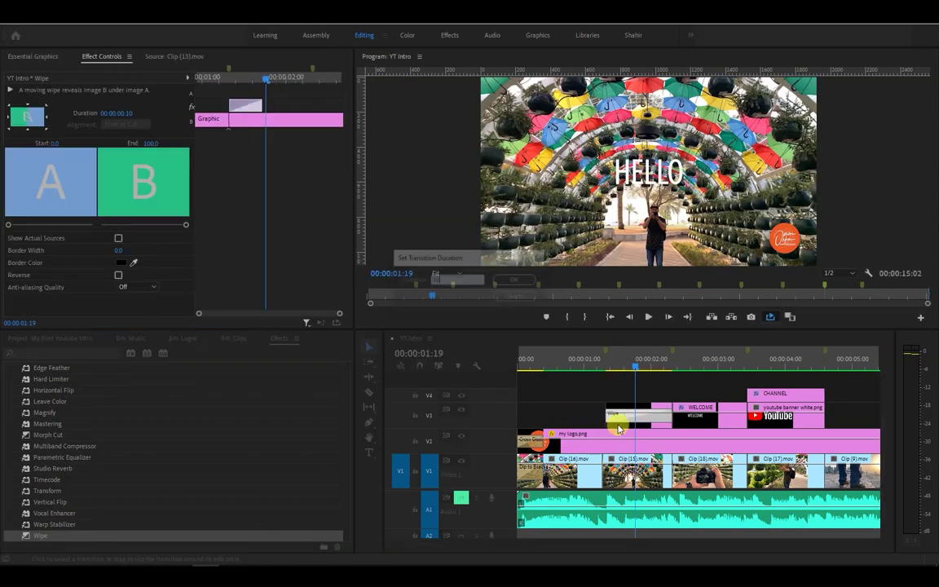
click(564, 413)
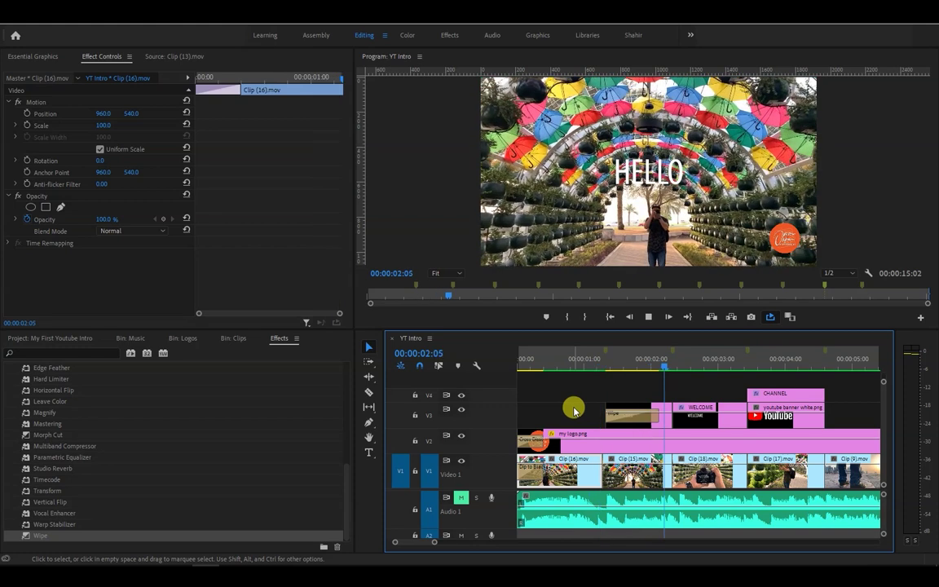
Add a 20-frame Wipe between the HELLO and WELCOME titles
click(682, 407)
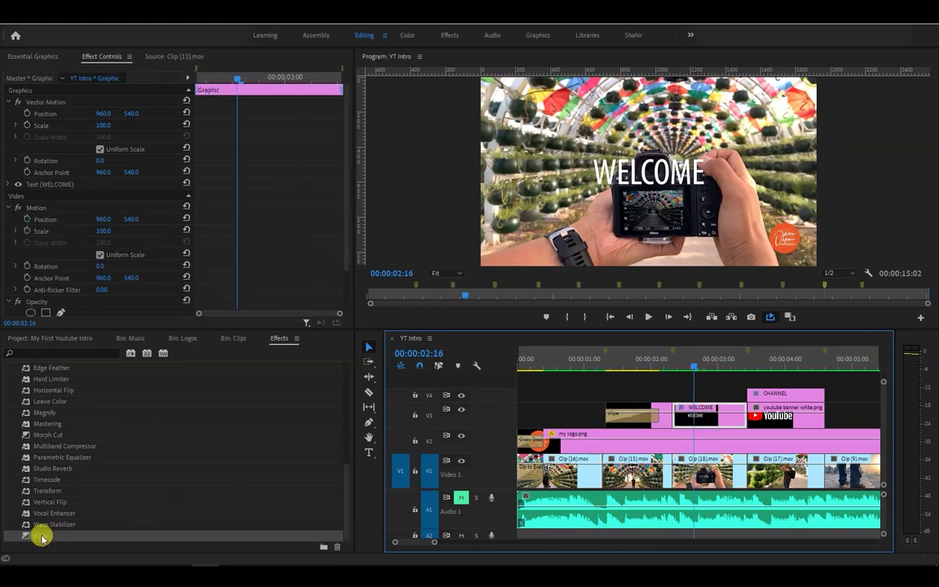
drag(39, 535, 702, 415)
double_click(710, 420)
text(20)
key(Return)
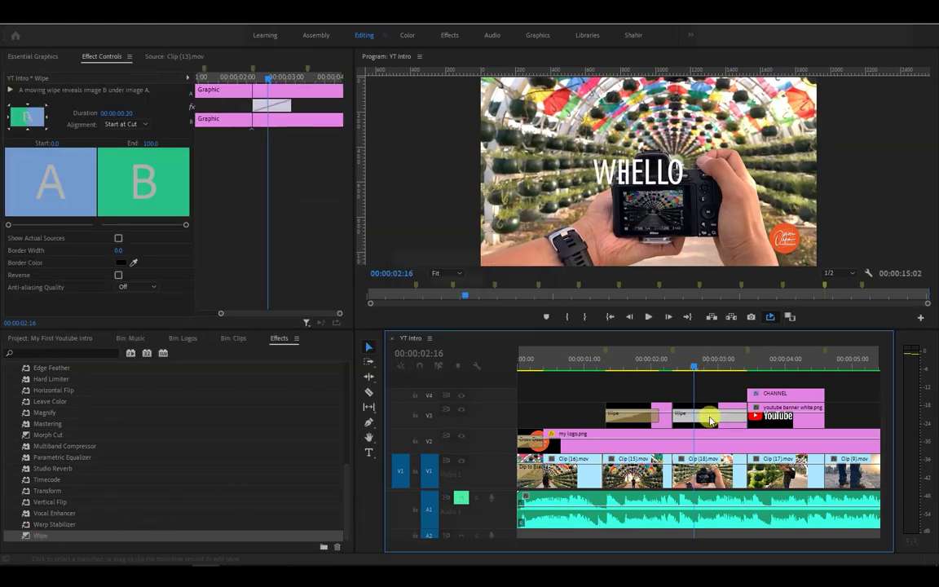
Add 20-frame Wipes to the CHANNEL title and banner, then review from 00:00:01:03
drag(39, 499, 415, 471)
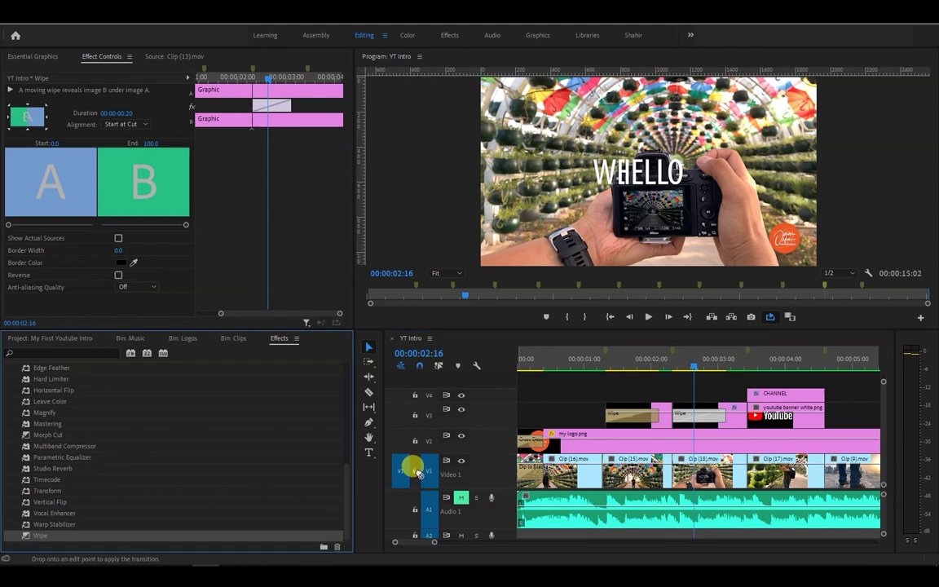
drag(759, 397, 762, 398)
double_click(771, 399)
key(Return)
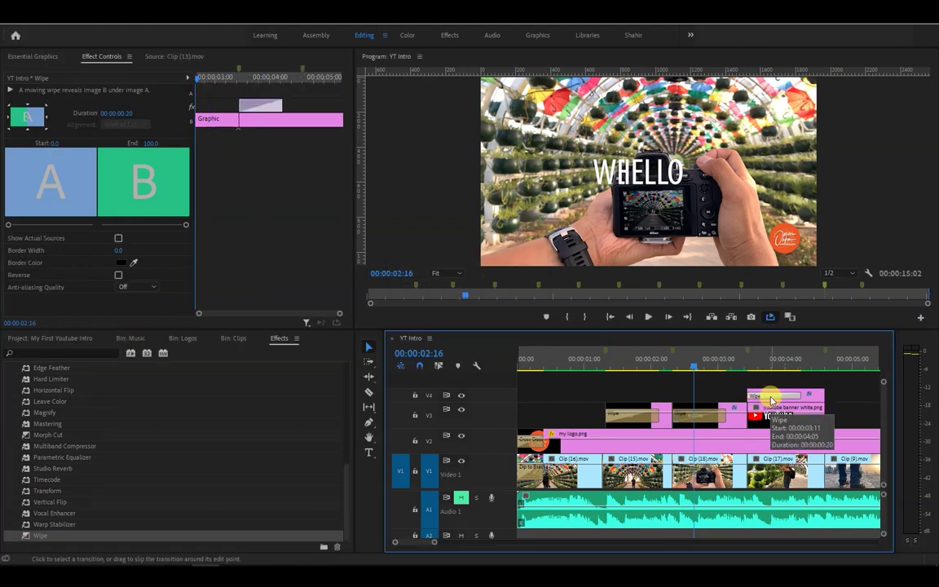
double_click(765, 418)
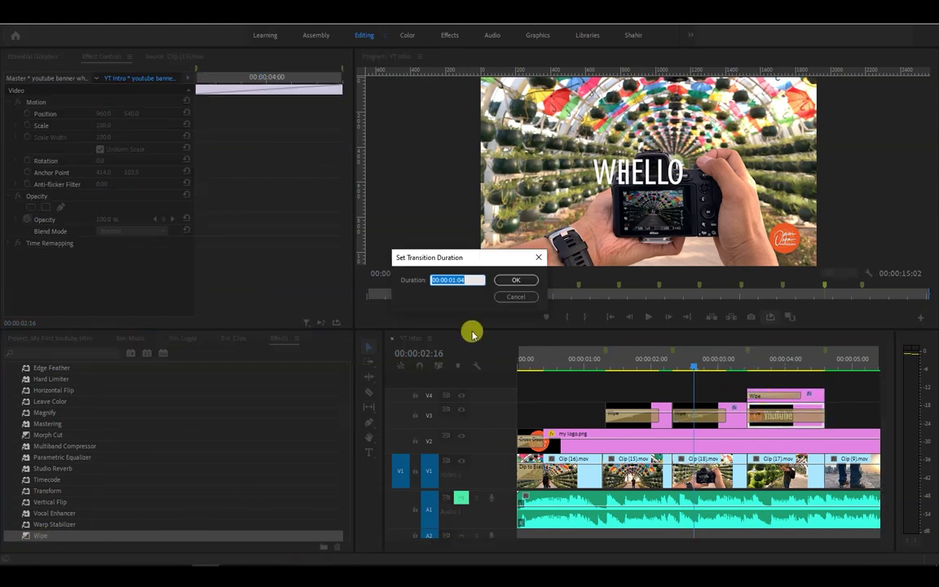
text(20)
key(Return)
click(593, 359)
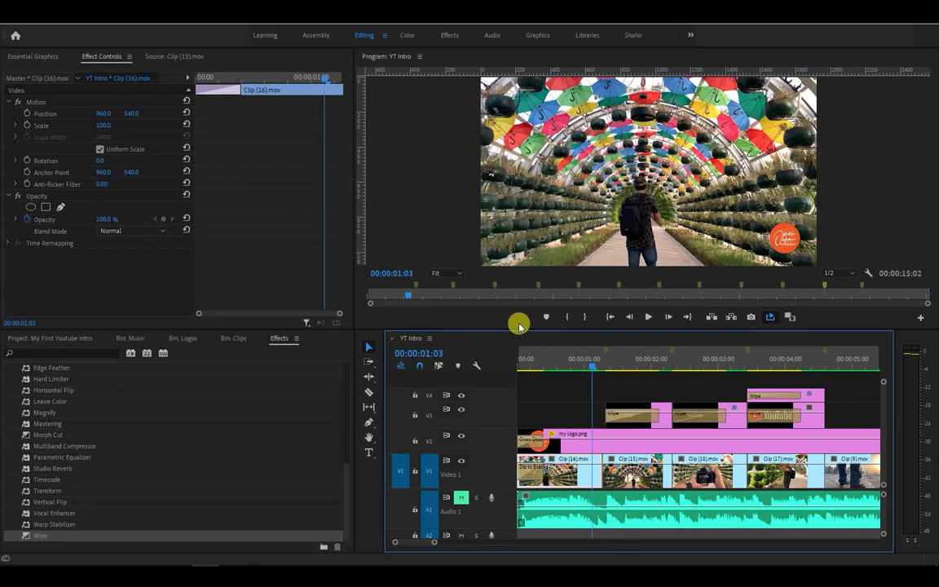
key(space)
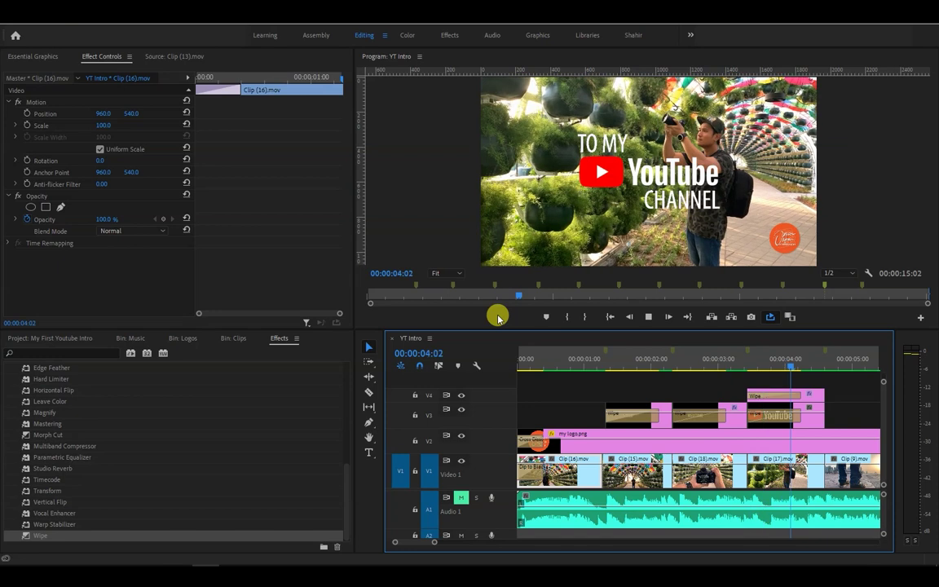
key(space)
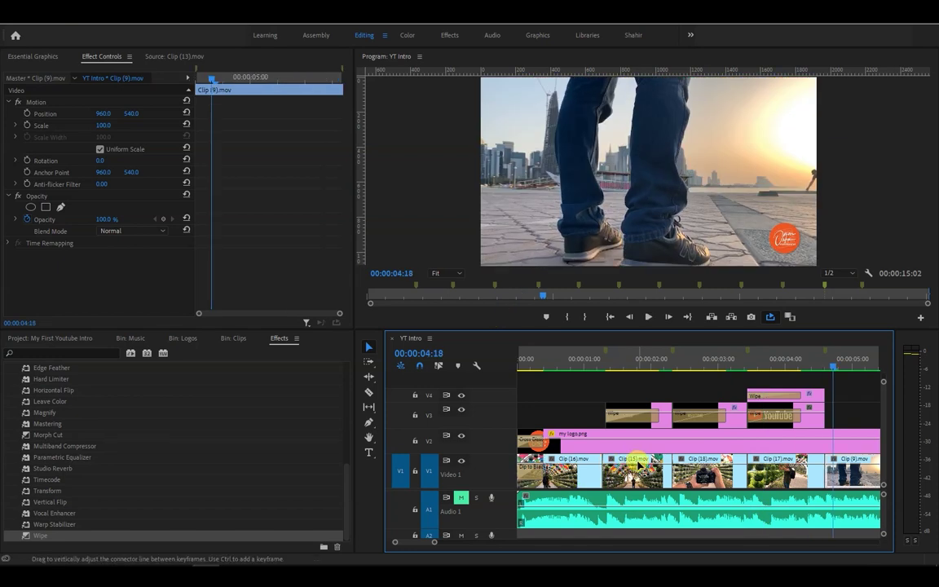
Add a 10-frame Cross Dissolve at the start of my profile photo.png around 00:00:12:11
scroll(678, 465, down, 4)
scroll(678, 464, down, 4)
click(647, 360)
scroll(345, 456, up, 3)
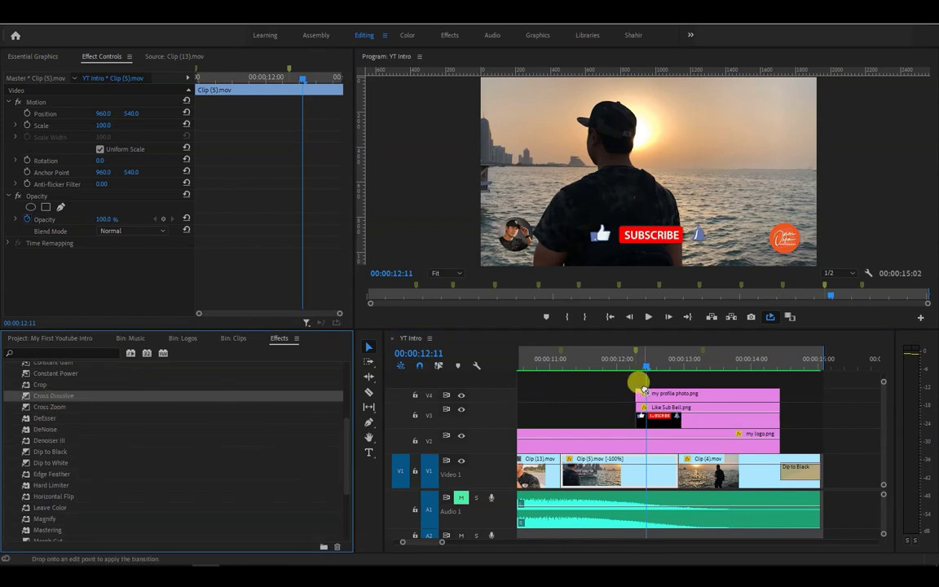
drag(650, 398, 647, 396)
double_click(740, 397)
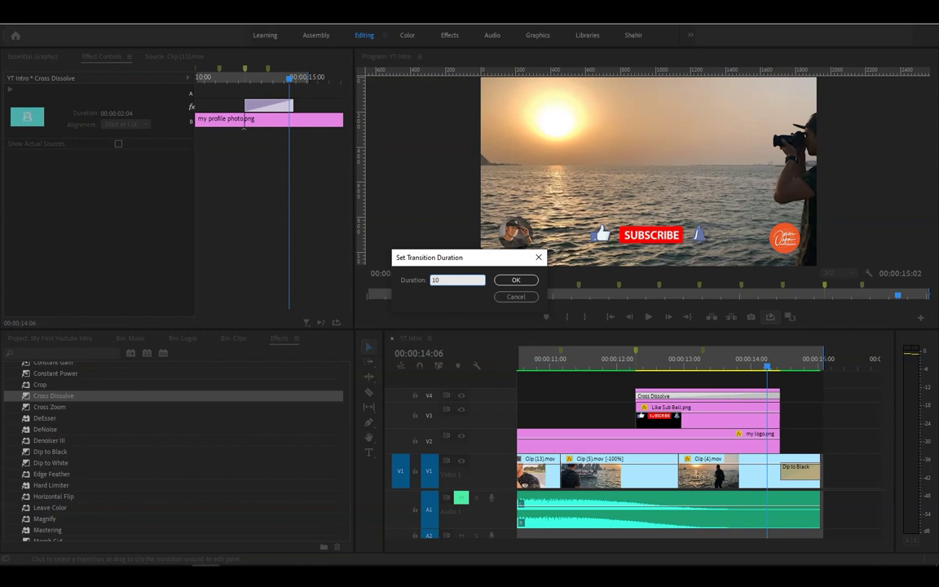
key(Return)
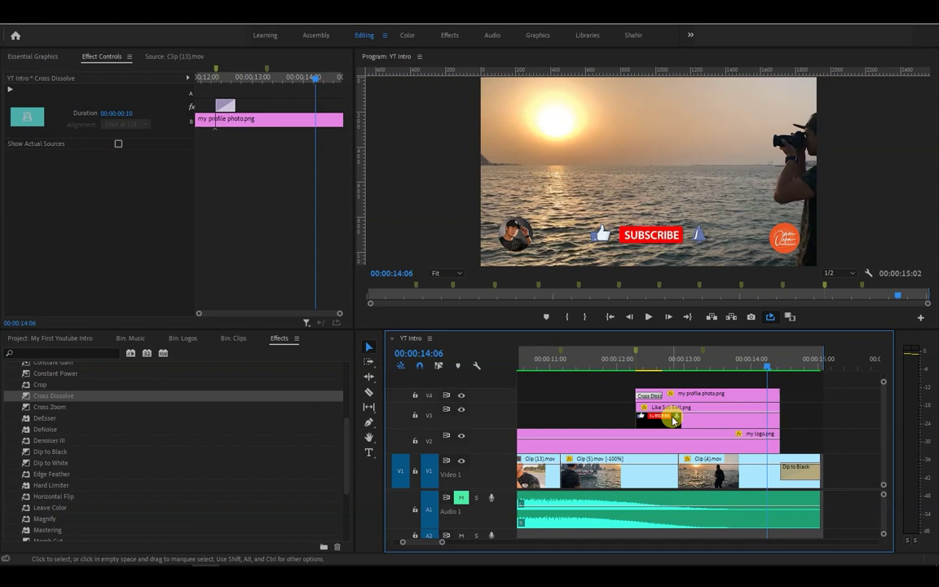
Keyframe Like Sub Bell's Scale from 0 at 00:00:12:07 to 100 at 00:00:12:17, then preview
click(672, 421)
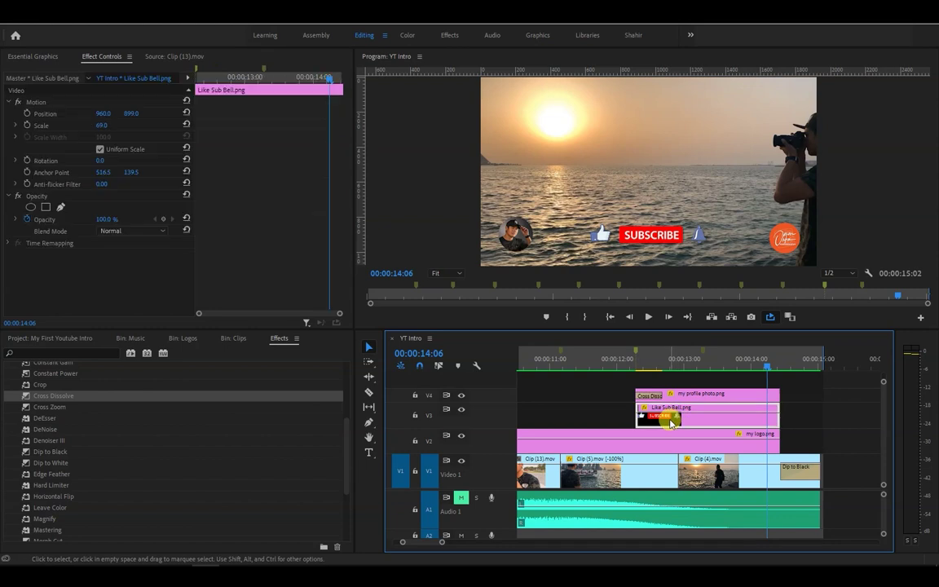
click(109, 61)
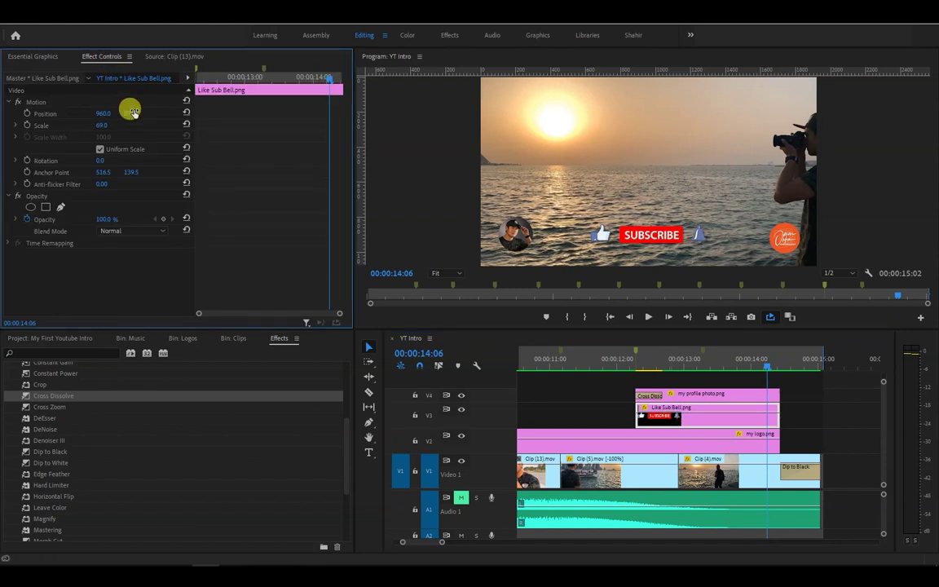
drag(330, 81, 196, 88)
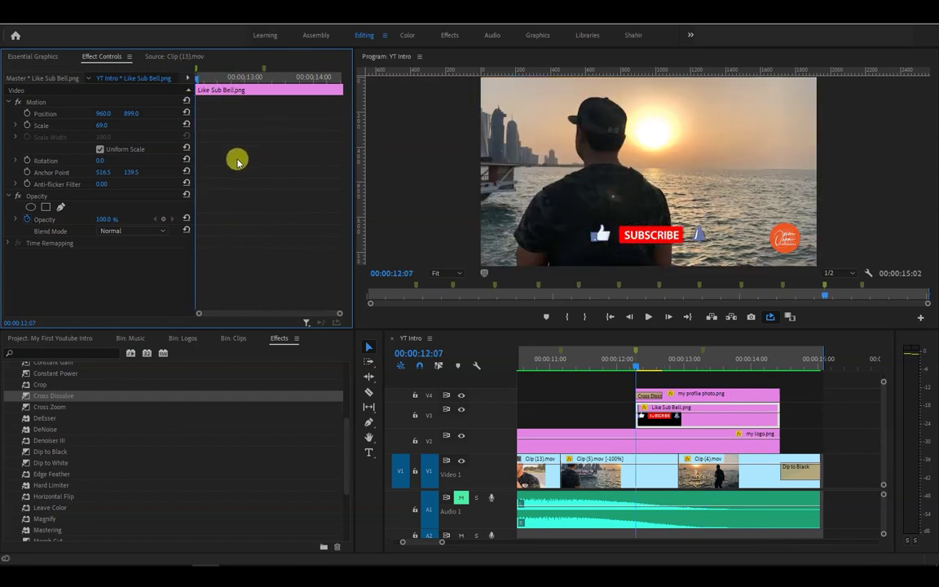
drag(106, 128, 31, 132)
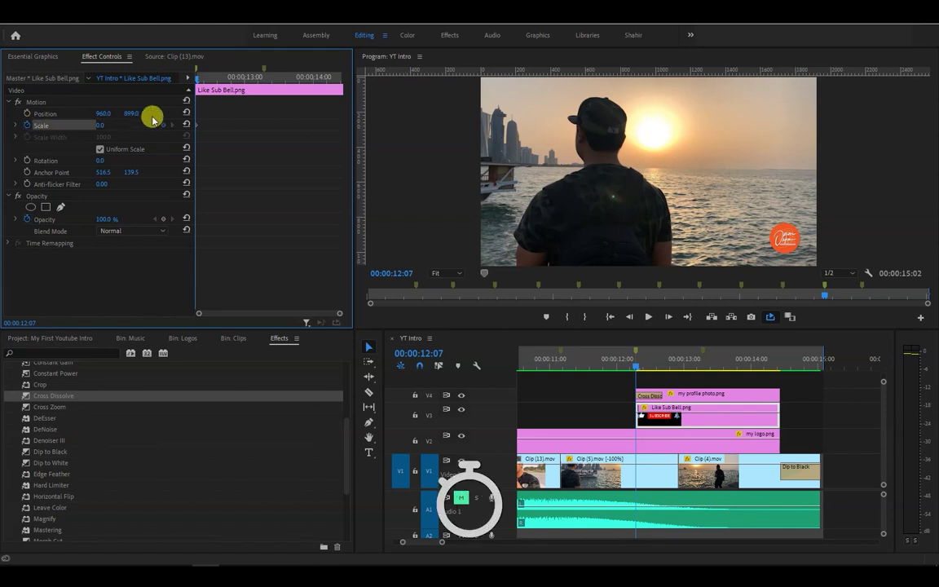
drag(197, 81, 223, 84)
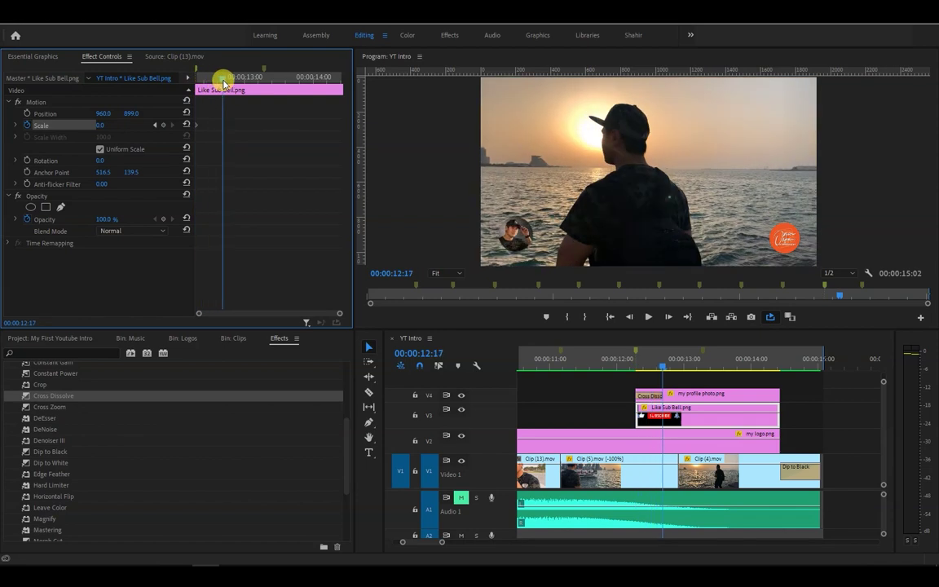
click(192, 127)
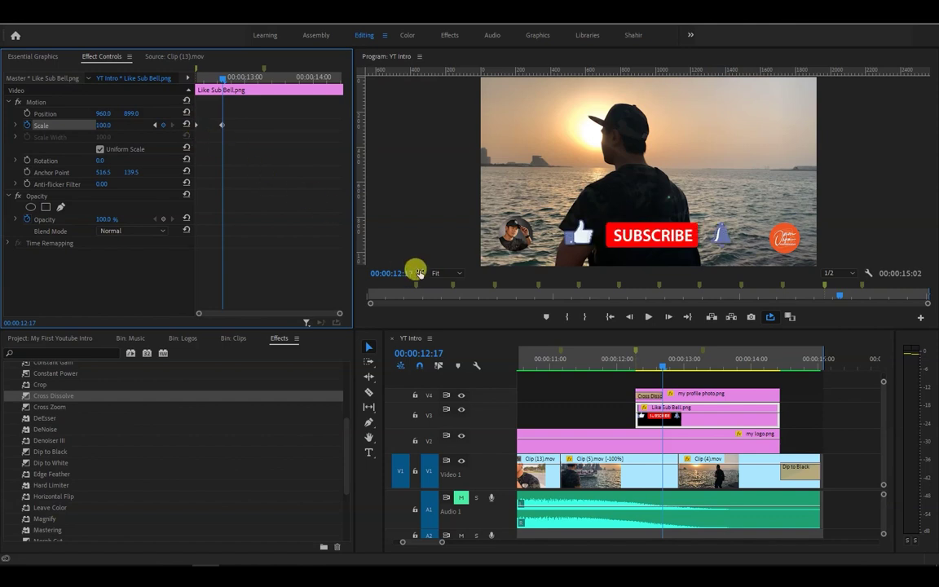
click(602, 364)
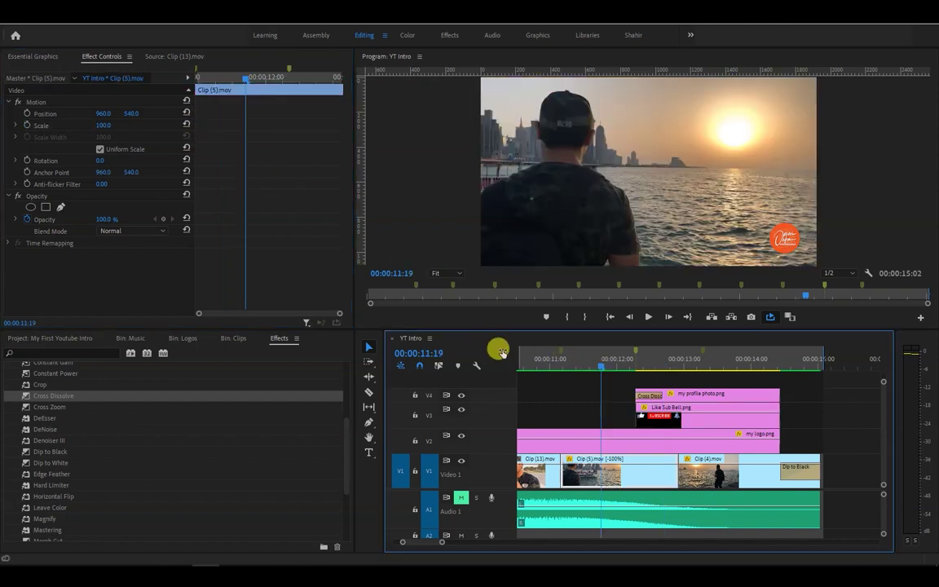
key(space)
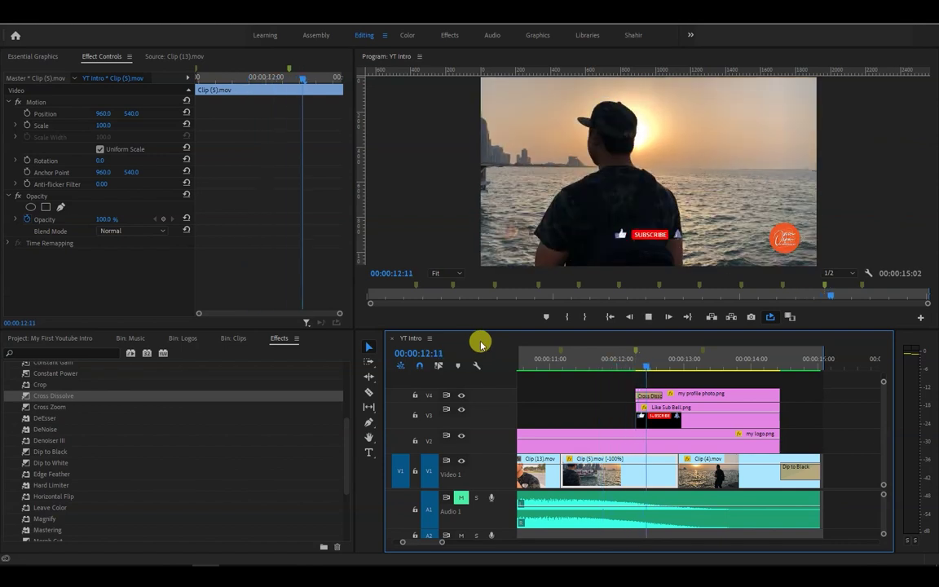
key(space)
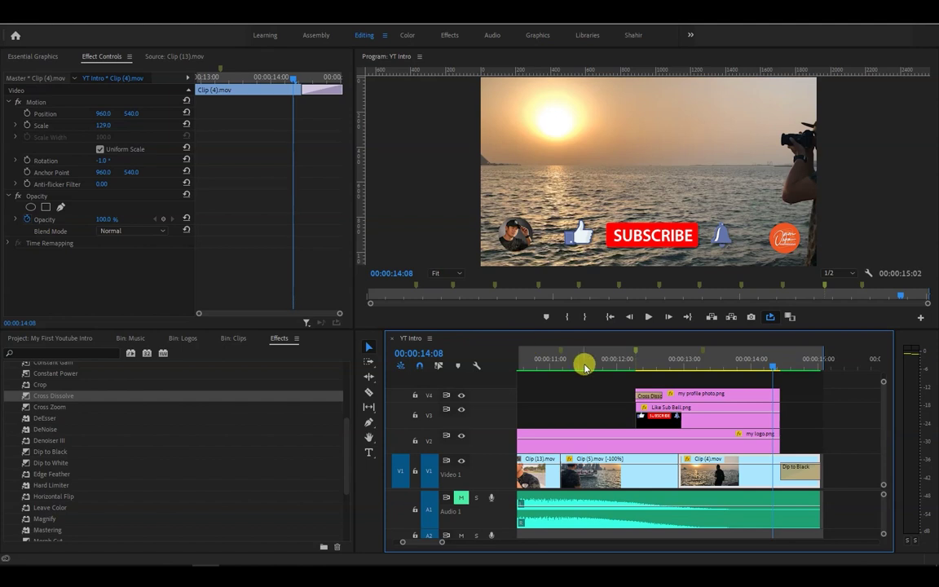
Re-render YT Intro previews with Sequence > Render In to Out
click(612, 367)
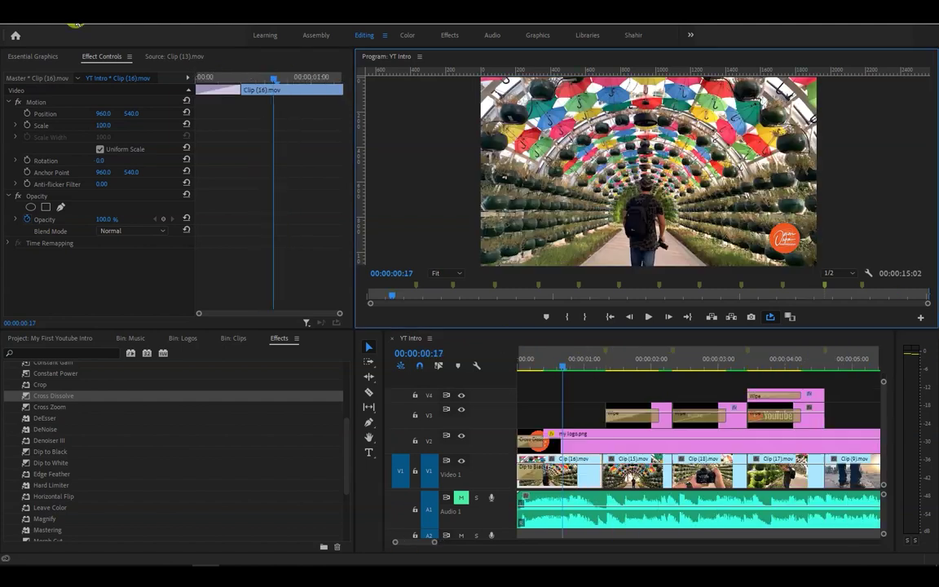
click(75, 22)
click(105, 56)
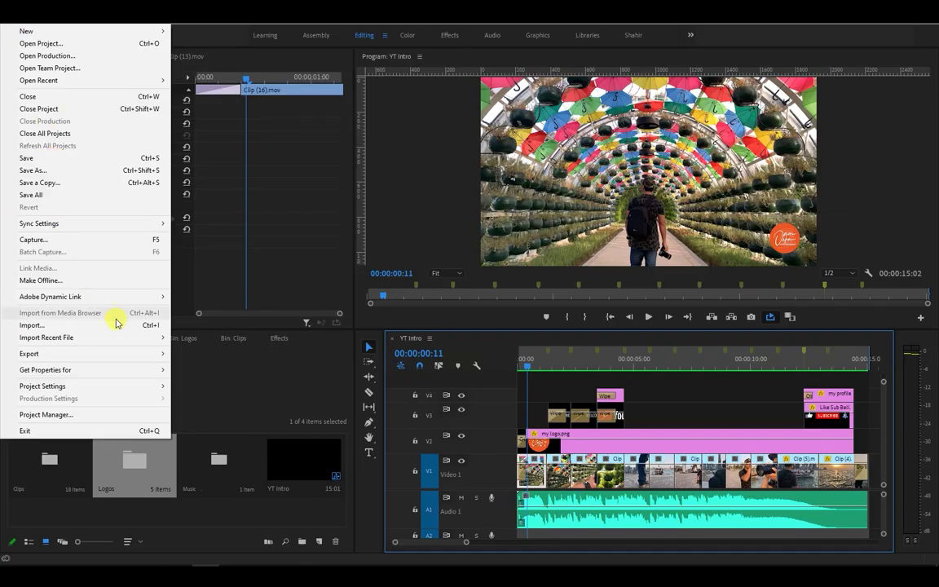
Export YT Intro as H.264 using the YouTube 1080p Full HD preset
mouse_move(131, 354)
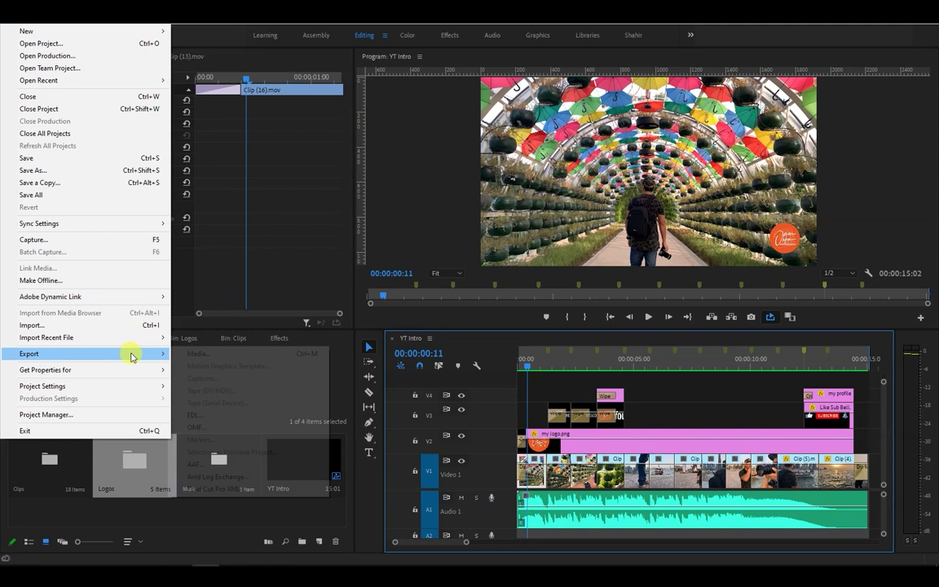
click(249, 353)
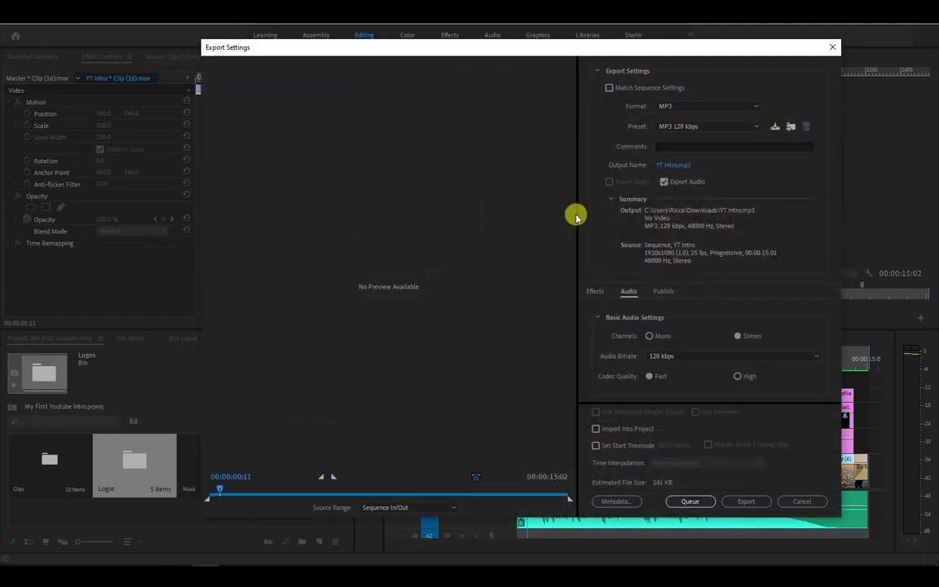
click(758, 107)
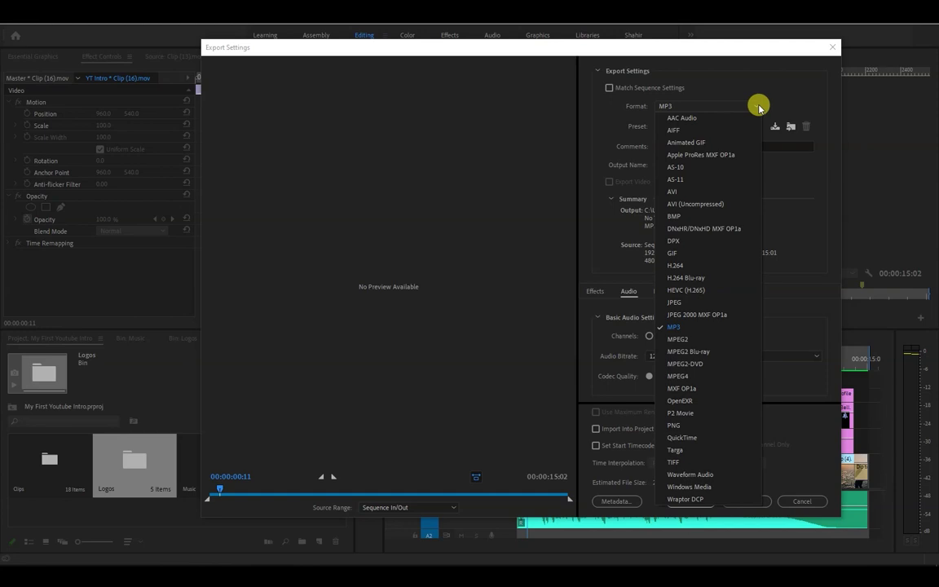
click(696, 267)
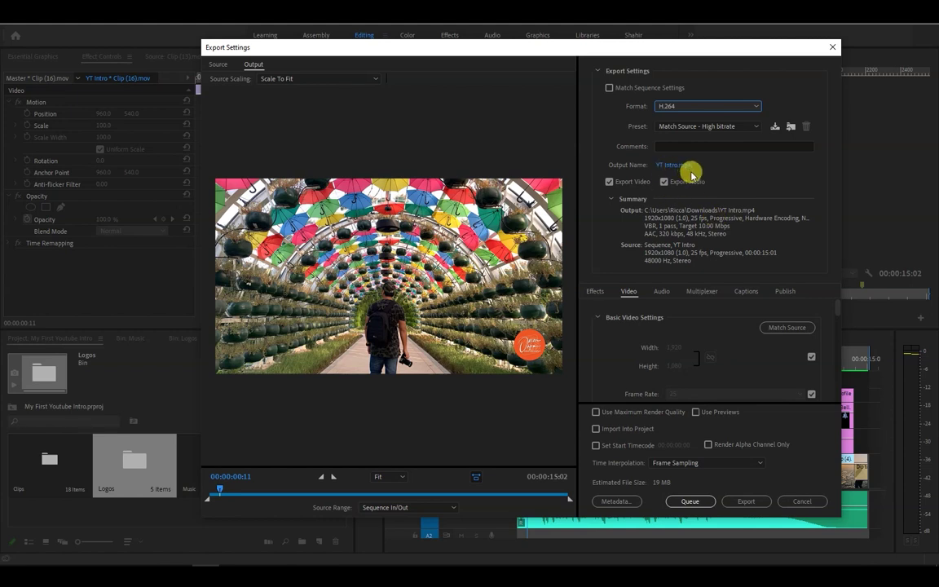
click(754, 129)
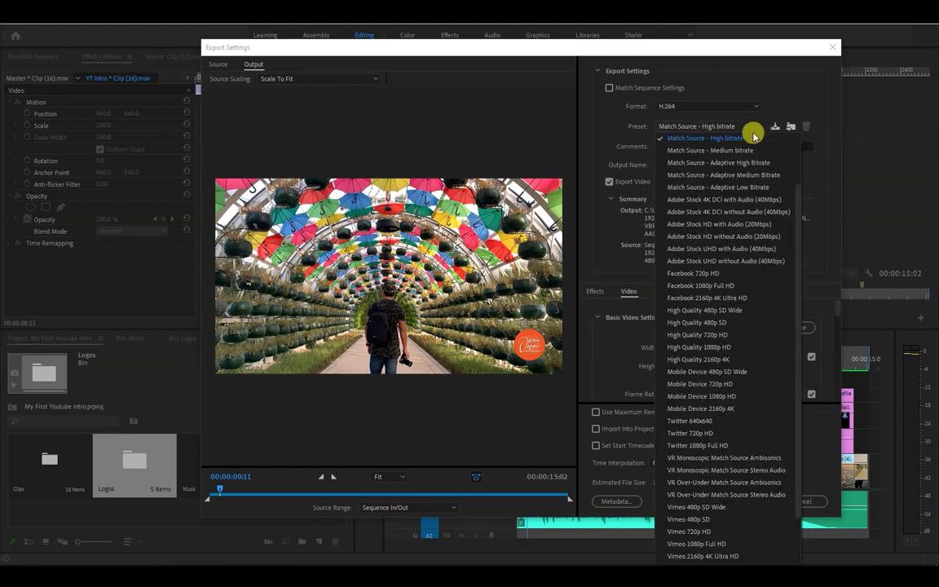
scroll(748, 469, down, 2)
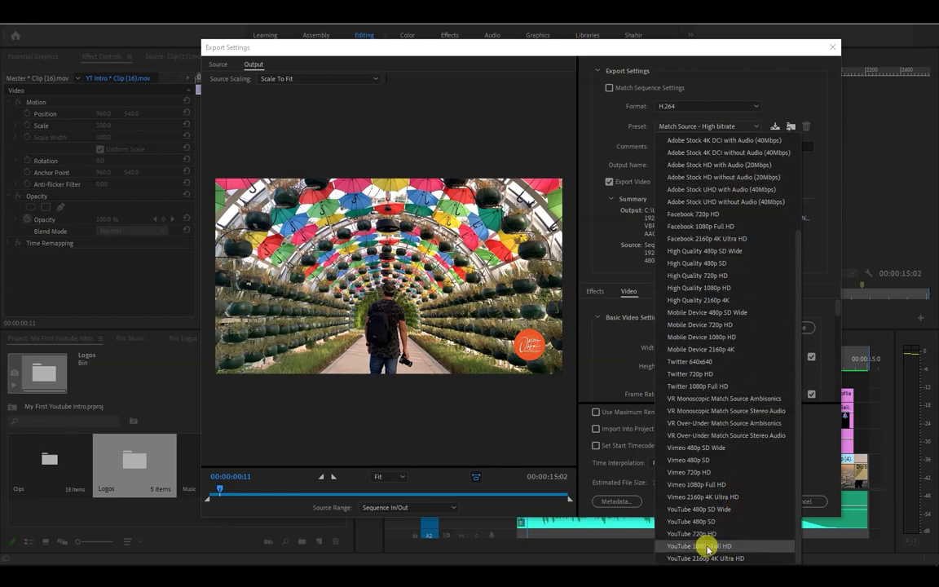
click(753, 546)
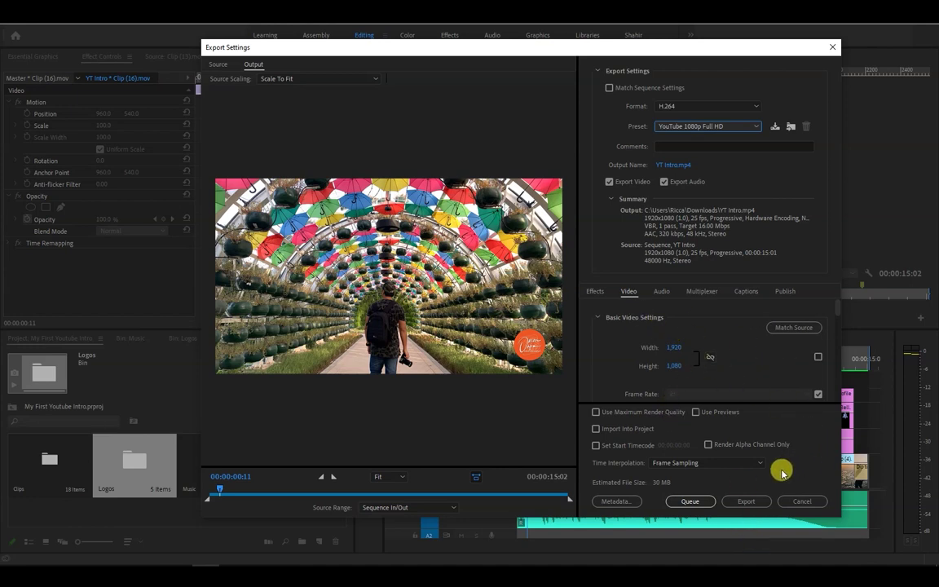
click(746, 501)
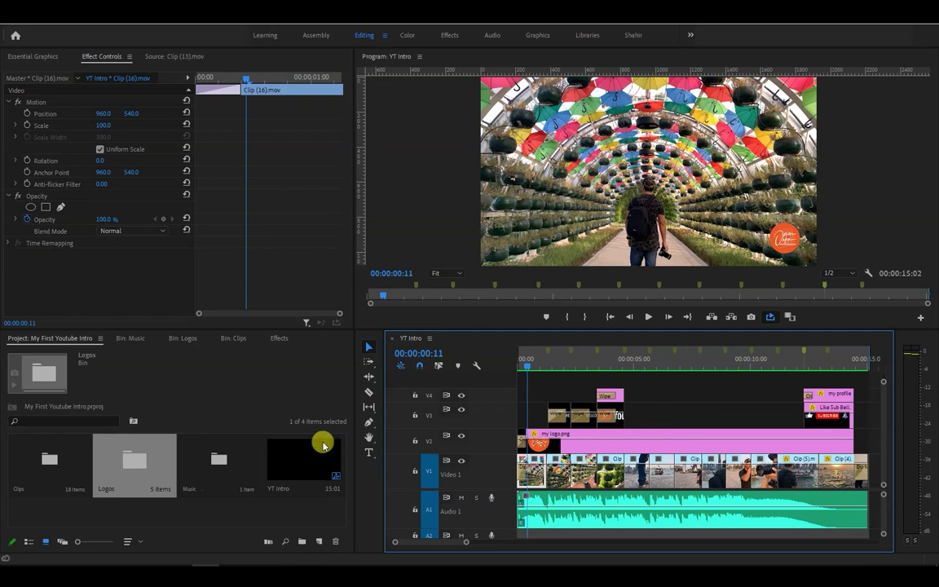
double_click(45, 461)
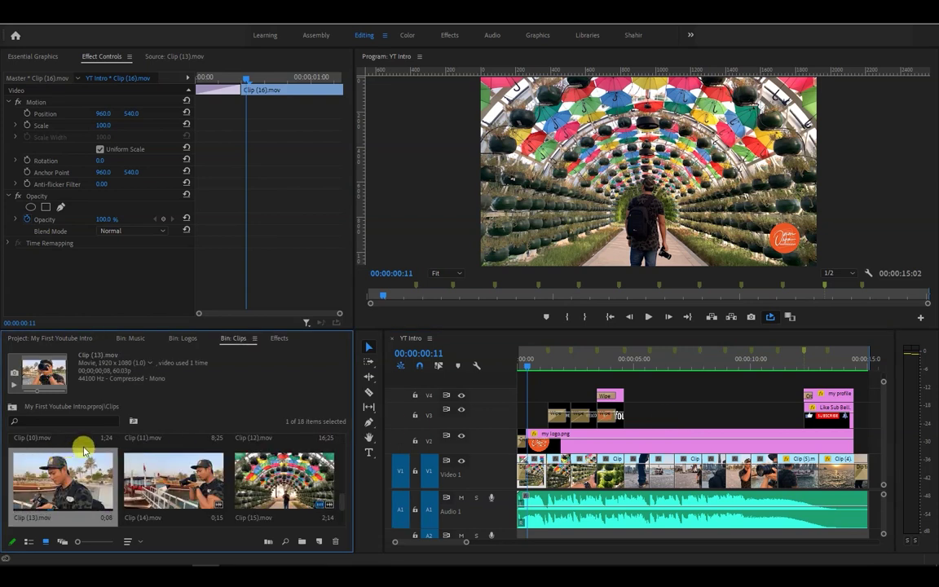
click(87, 342)
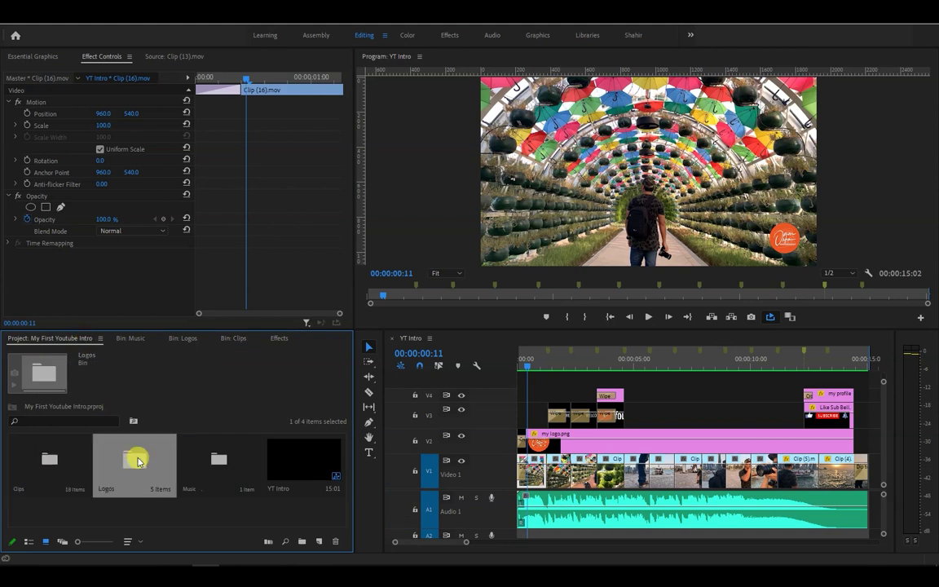
double_click(134, 452)
click(87, 343)
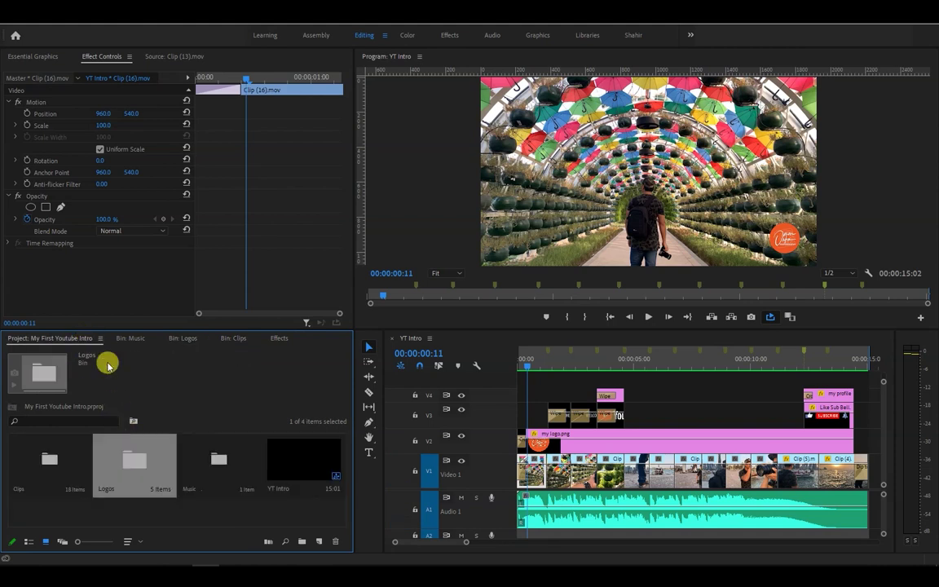
double_click(210, 446)
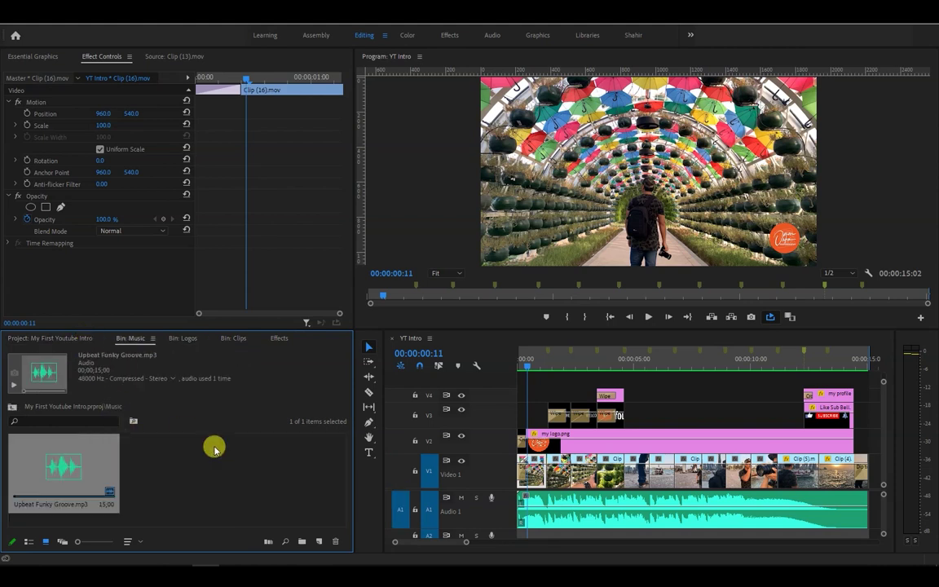
click(80, 342)
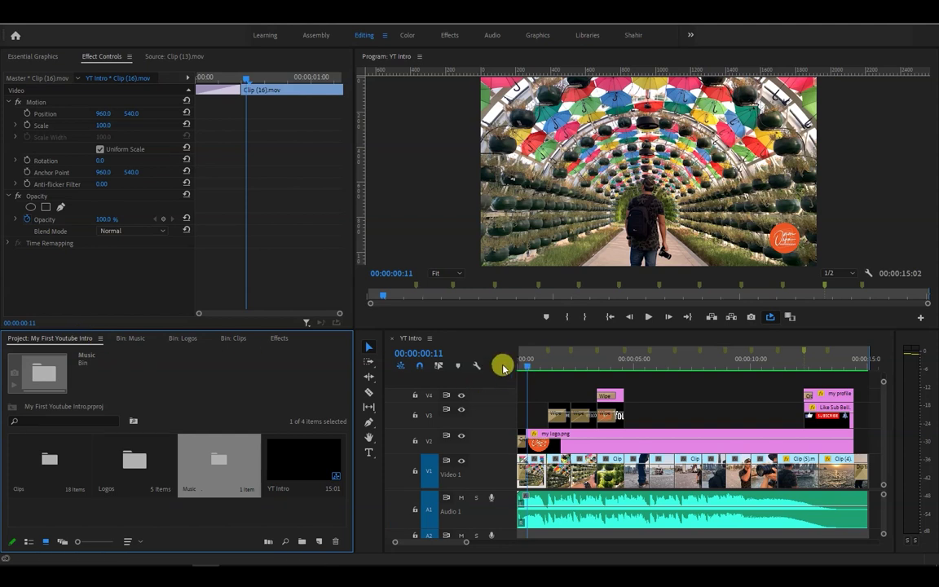
mouse_move(386, 301)
mouse_down()
mouse_move(561, 312)
mouse_move(715, 300)
mouse_move(922, 330)
mouse_move(775, 330)
mouse_move(495, 296)
mouse_move(372, 299)
mouse_up()
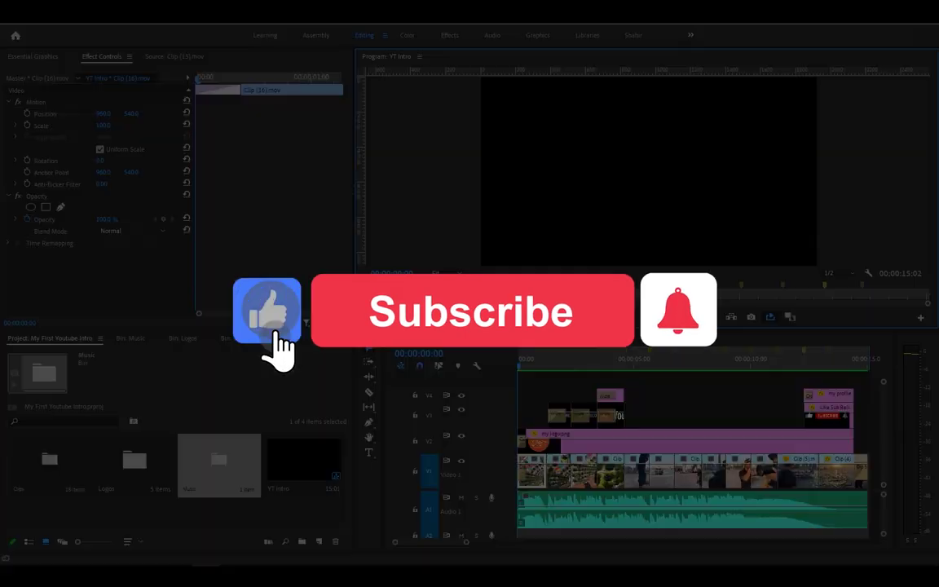
Play back the finished 15-second YT Intro from its start in the Program monitor
key(space)
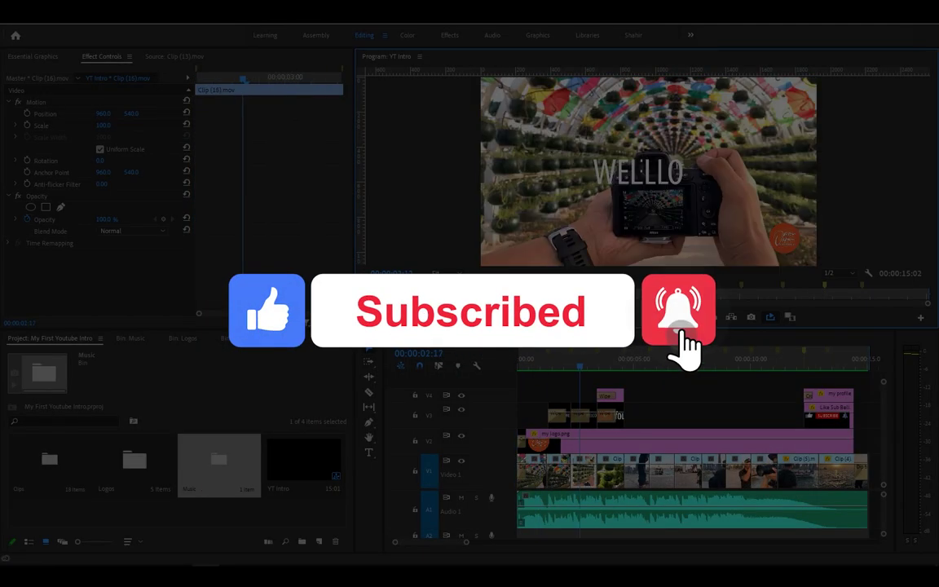